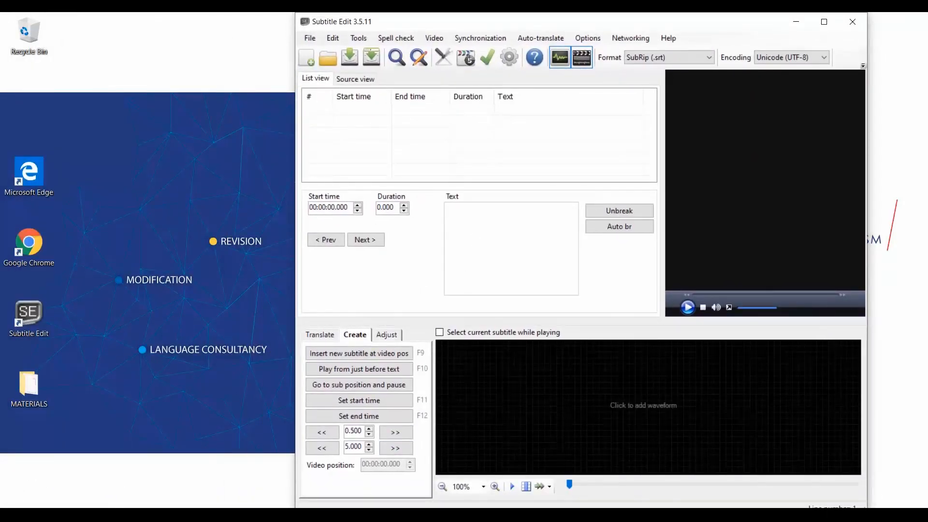
Load the subtitle file 2017_5739_EN.srt from the MATERIALS folder into Subtitle Edit and maximize the editor window.
left_click(360, 515)
left_click(273, 258)
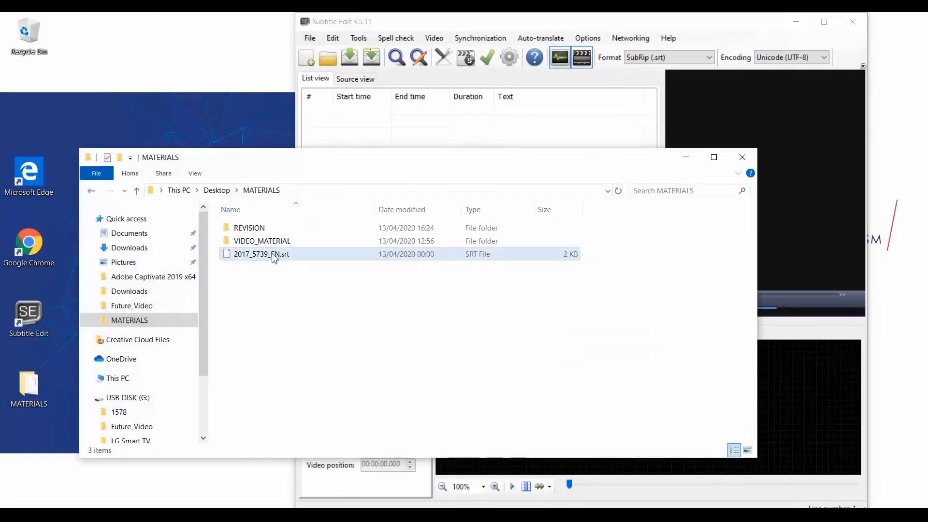
left_click_drag(274, 257, 574, 135)
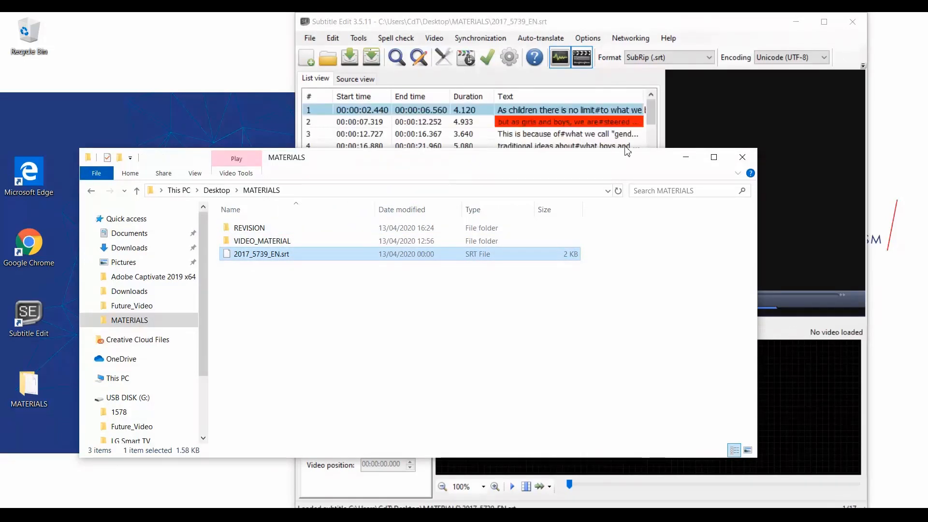
left_click(686, 157)
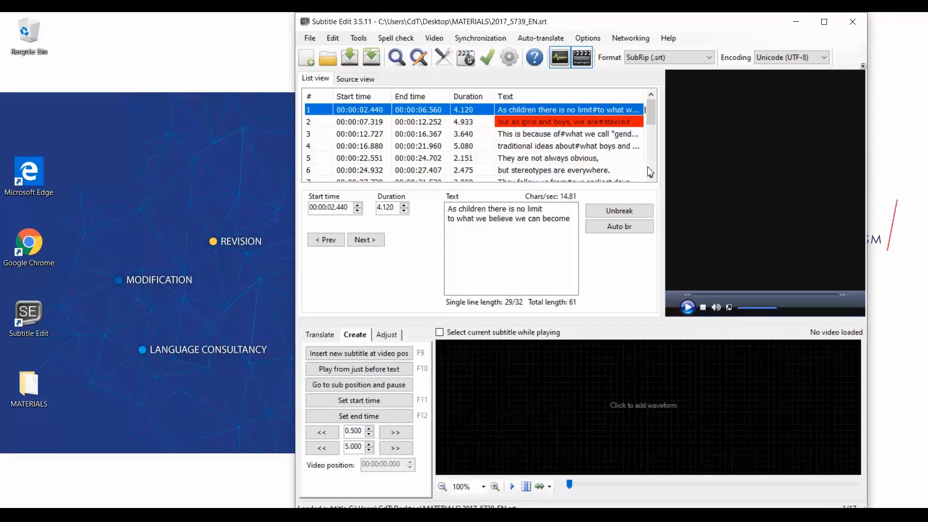
left_click(824, 22)
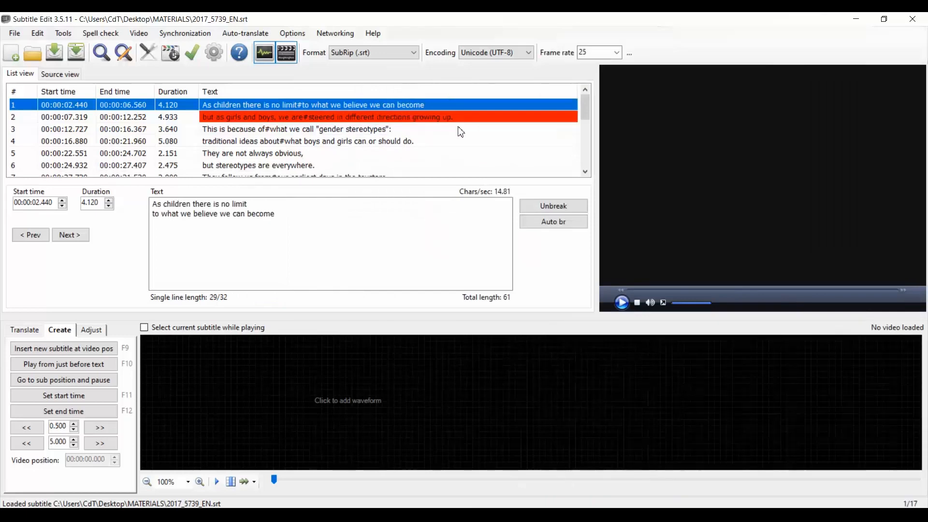
mouse_move(587, 111)
left_mouse_down()
mouse_move(586, 129)
mouse_move(586, 109)
left_mouse_up()
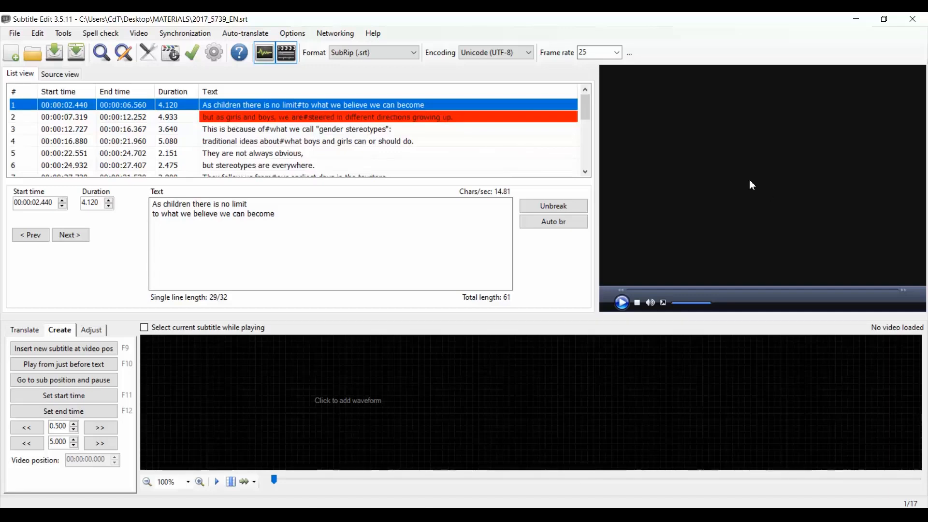
Load the video 2017_5739_EN from the VIDEO_MATERIAL folder and generate its audio waveform.
left_click(789, 173)
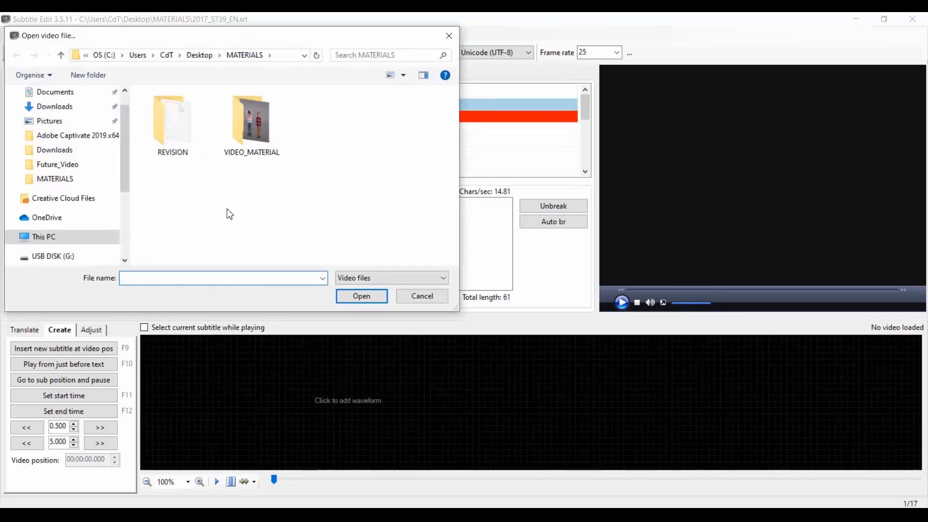
double_click(262, 141)
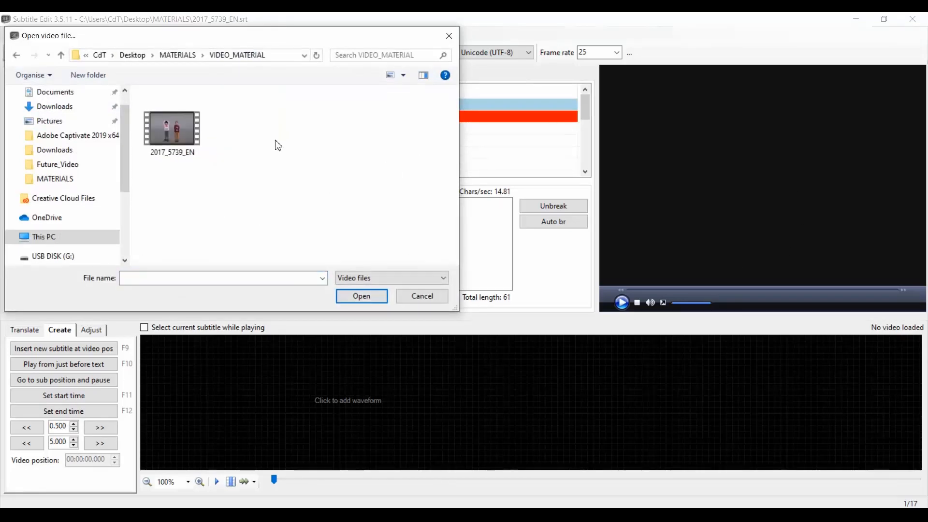
left_click(186, 144)
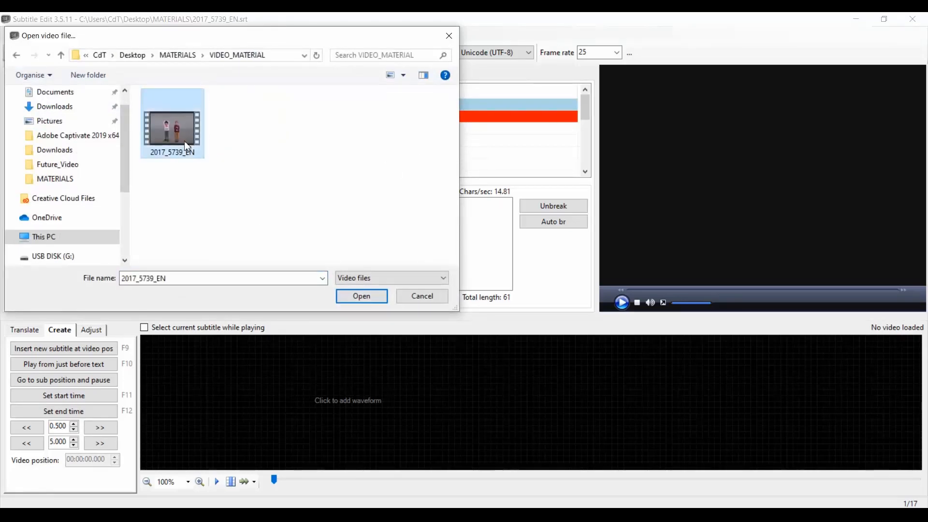
left_click(375, 300)
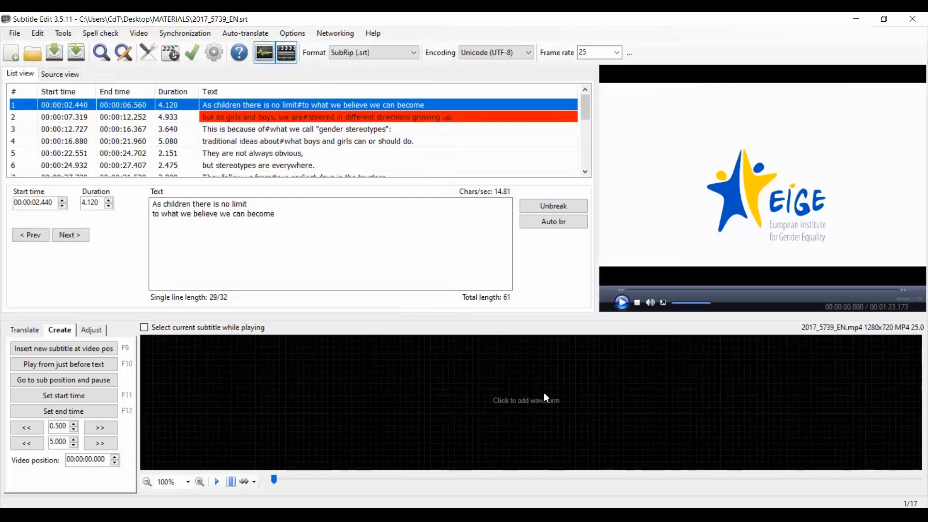
left_click(529, 401)
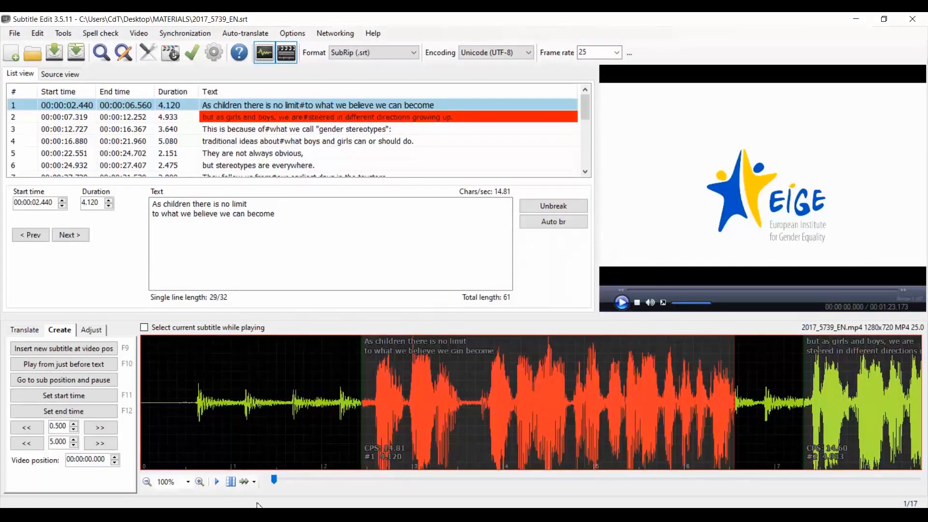
left_click(771, 399)
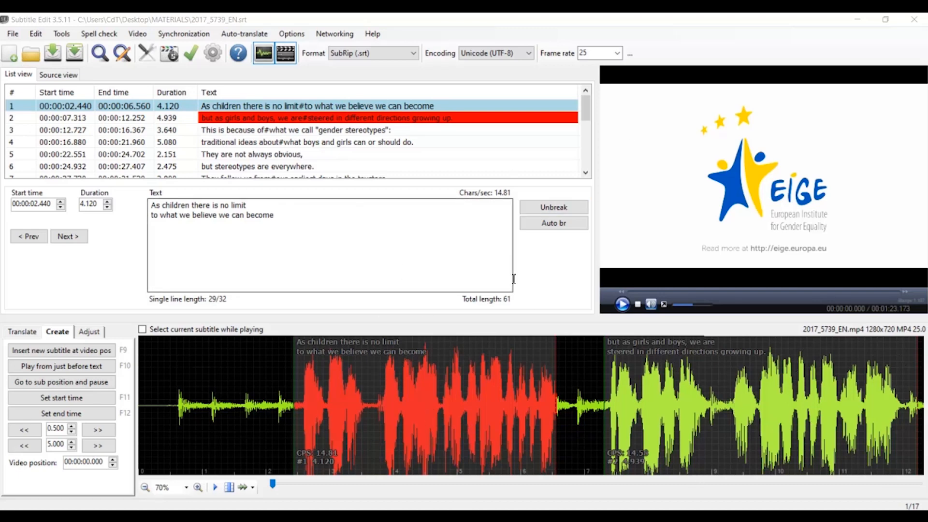
Look through the subtitle list and go to subtitle 10 in the text editor and video.
left_click(587, 106)
mouse_move(589, 114)
left_mouse_down()
mouse_move(593, 164)
mouse_move(598, 109)
left_mouse_up()
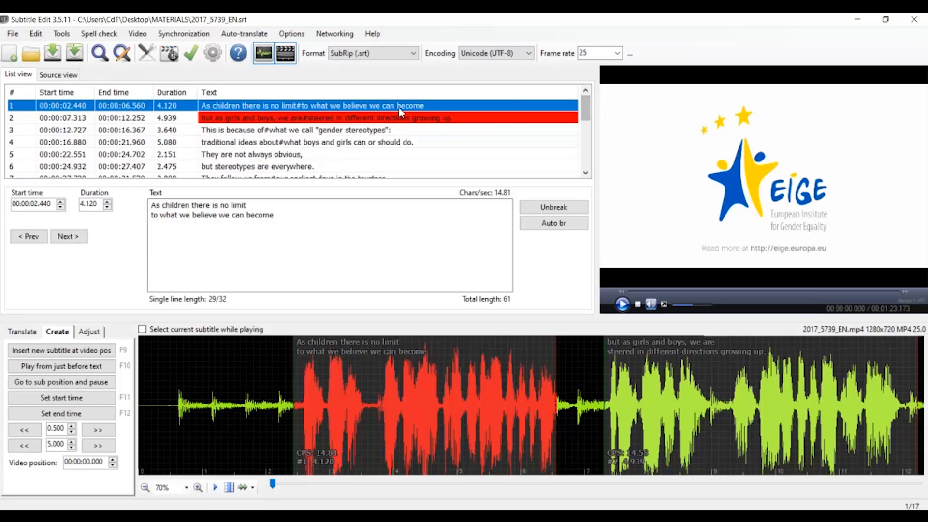
left_click(398, 120)
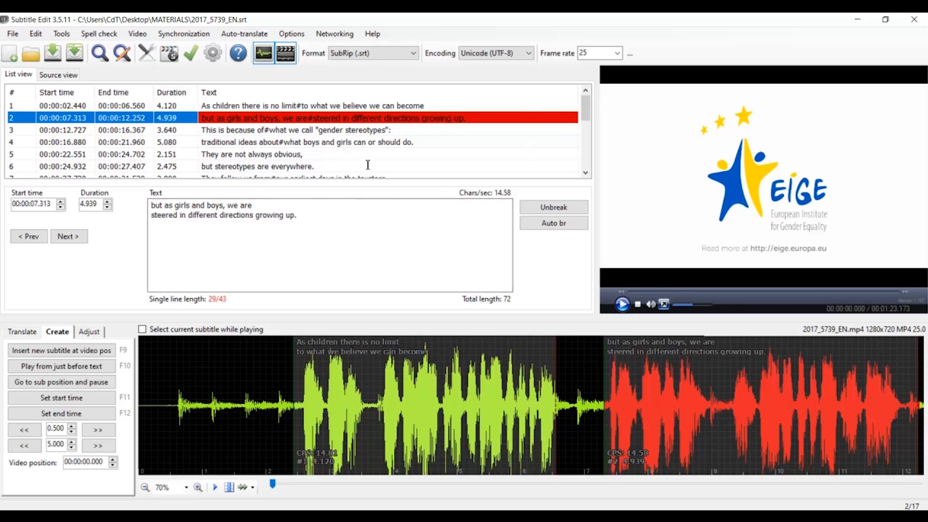
left_click(376, 107)
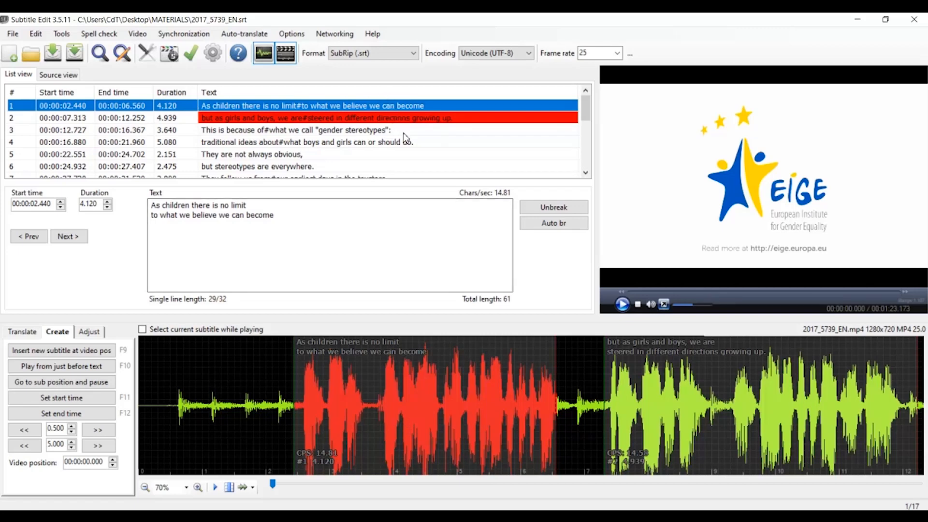
left_click_drag(586, 107, 587, 137)
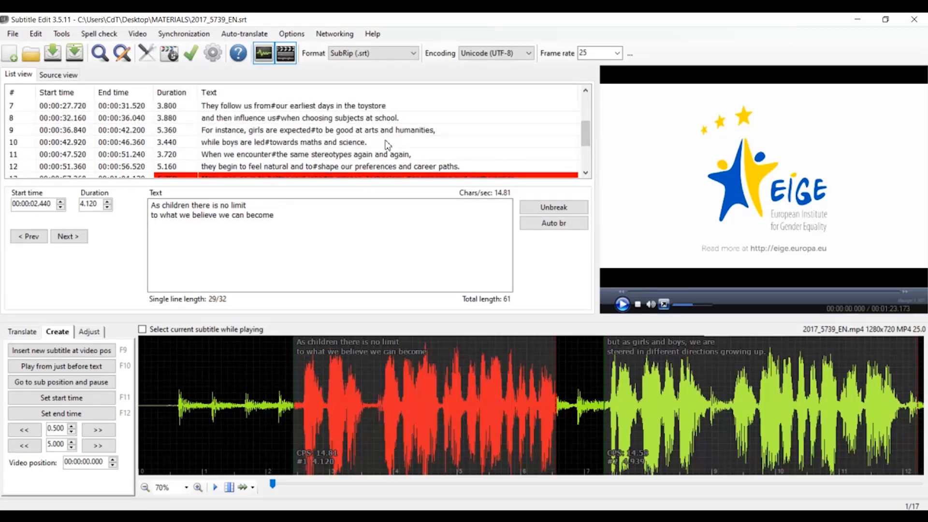
double_click(326, 144)
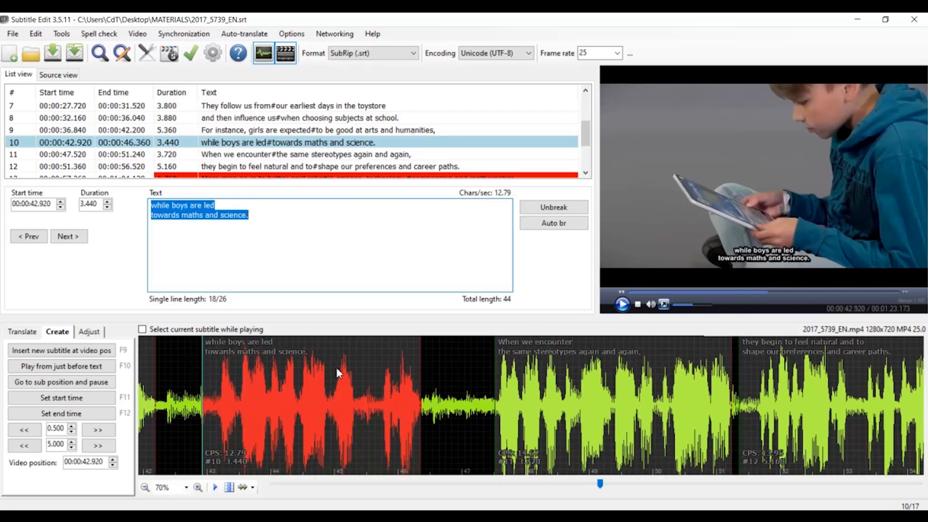
Navigate the waveform to subtitle 16 near the end of the video and play it through subtitle 17.
left_click_drag(601, 484, 850, 483)
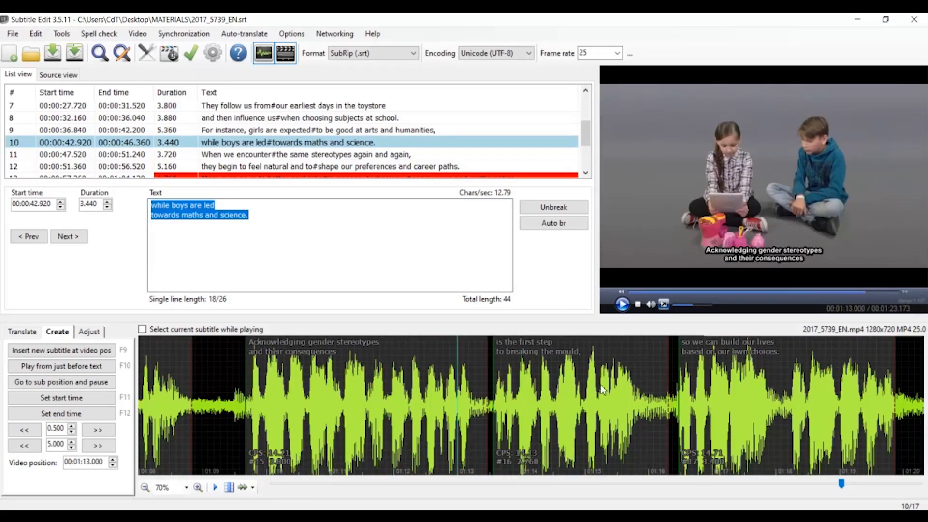
left_click(557, 401)
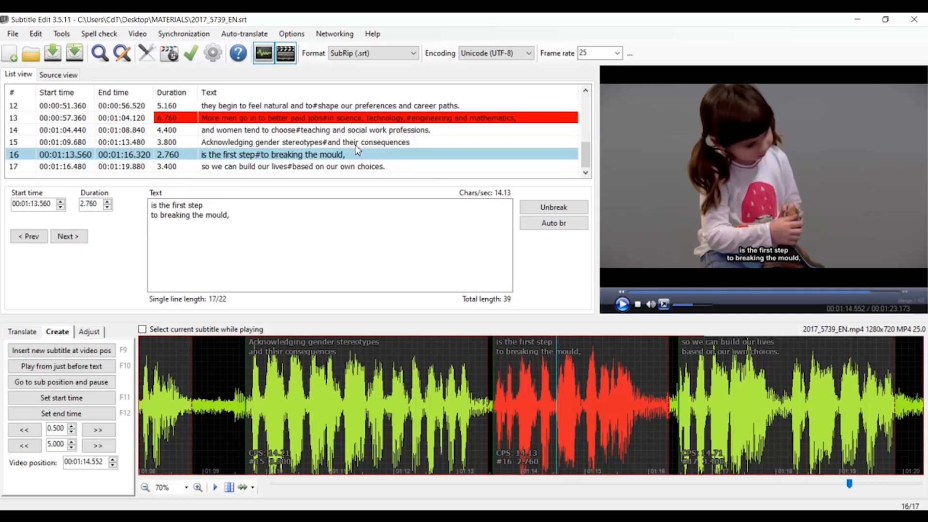
left_click(622, 307)
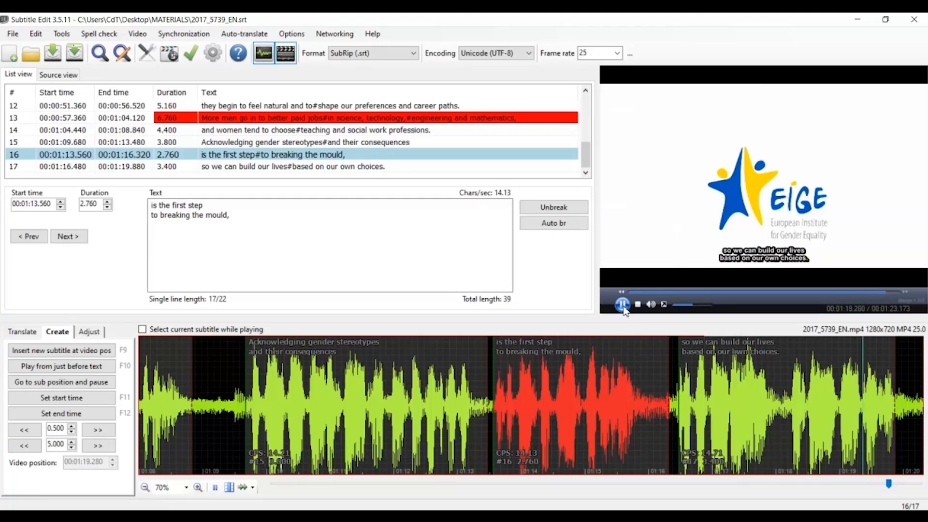
left_click(623, 307)
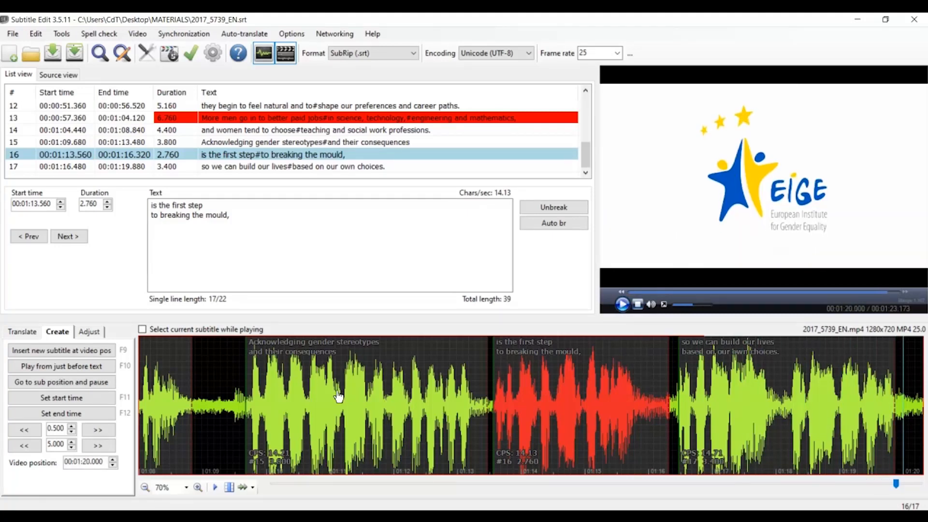
Replay the video muted from within subtitle 15, pausing in subtitle 16, and check the paused frame in full screen.
left_click(336, 396)
left_click(652, 305)
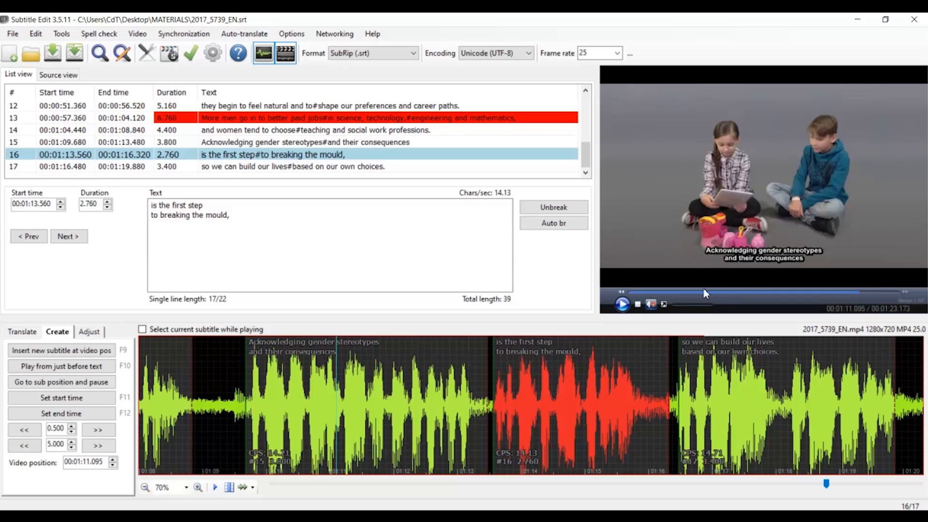
left_click(622, 304)
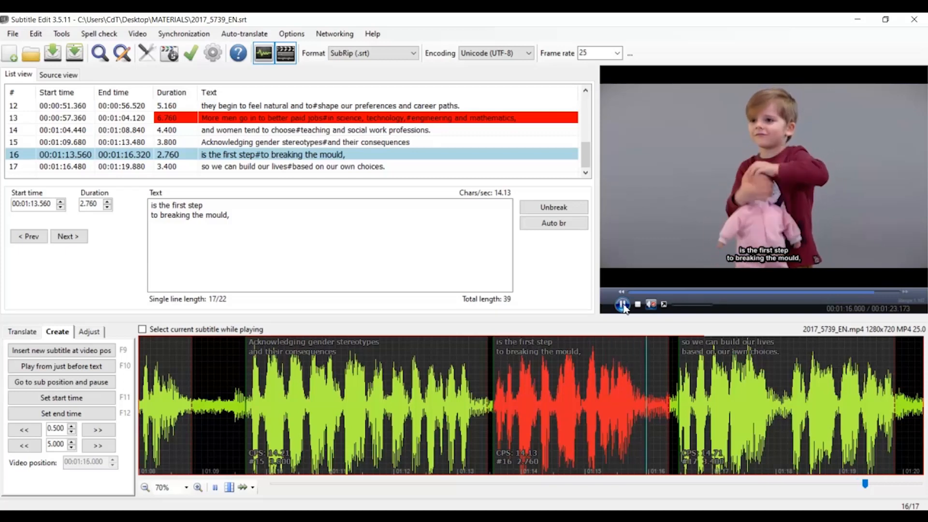
left_click(623, 304)
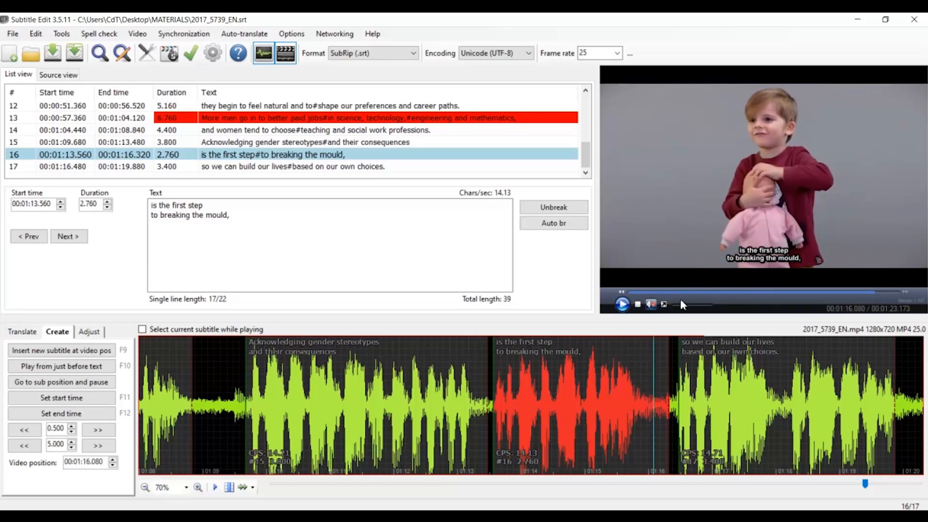
left_click(663, 304)
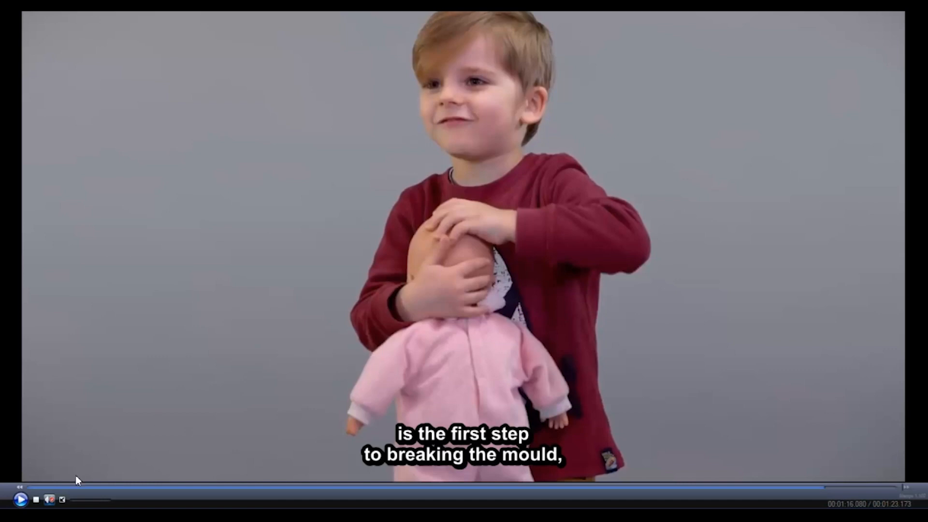
left_click(62, 501)
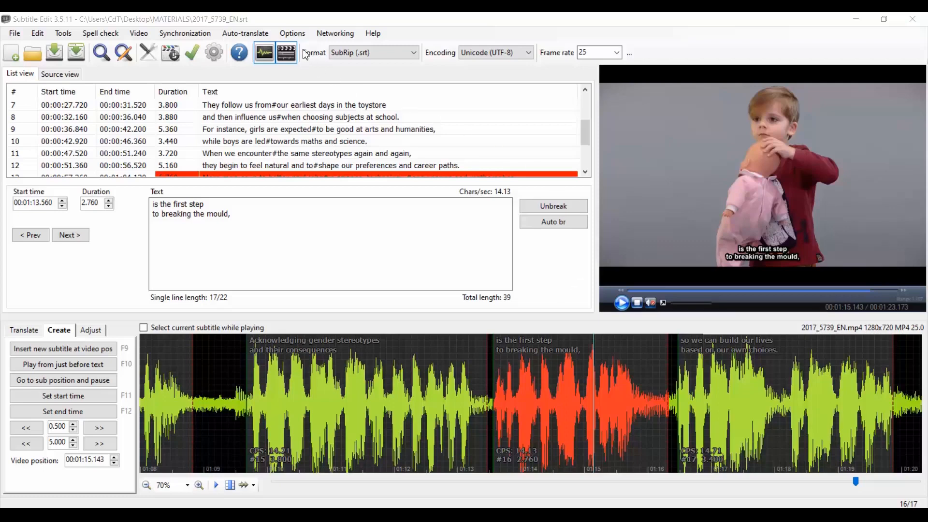
Open the program's keyboard shortcut settings and go to the File commands.
left_click(298, 36)
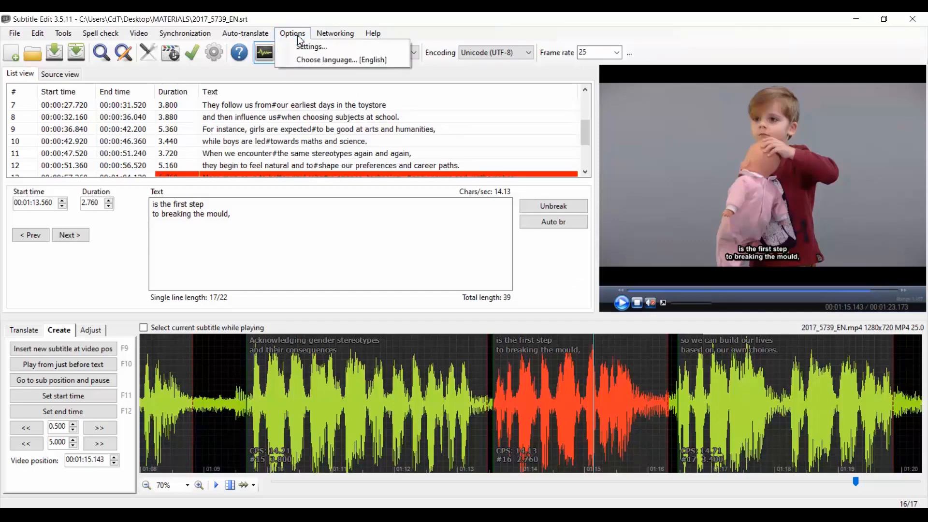
left_click(335, 49)
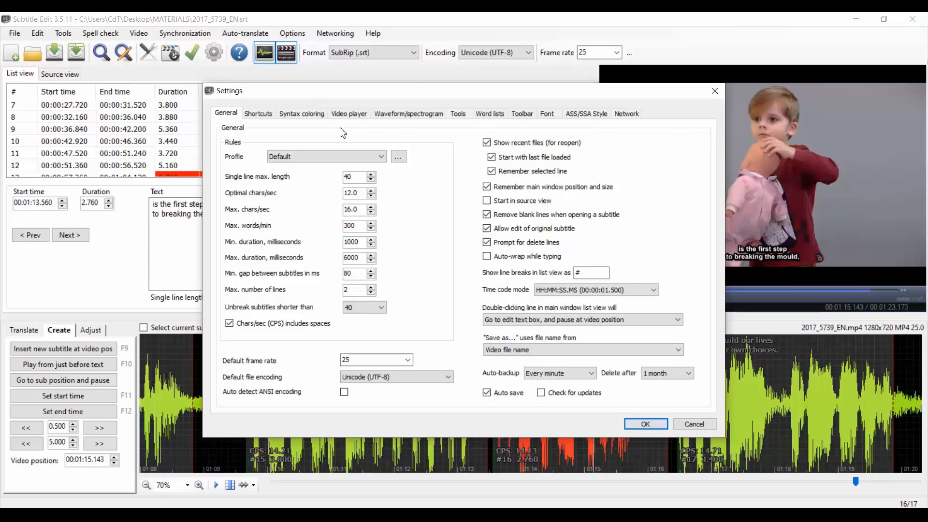
left_click(270, 116)
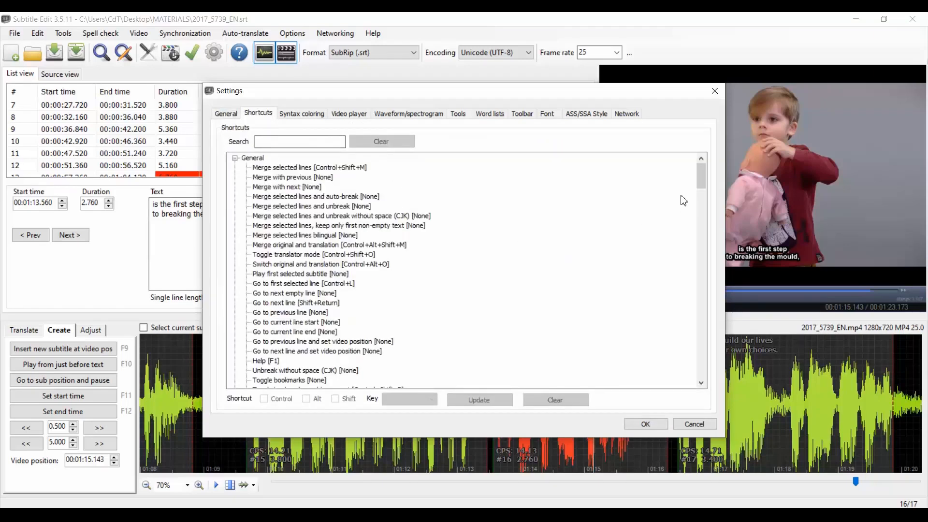
left_click_drag(701, 178, 699, 211)
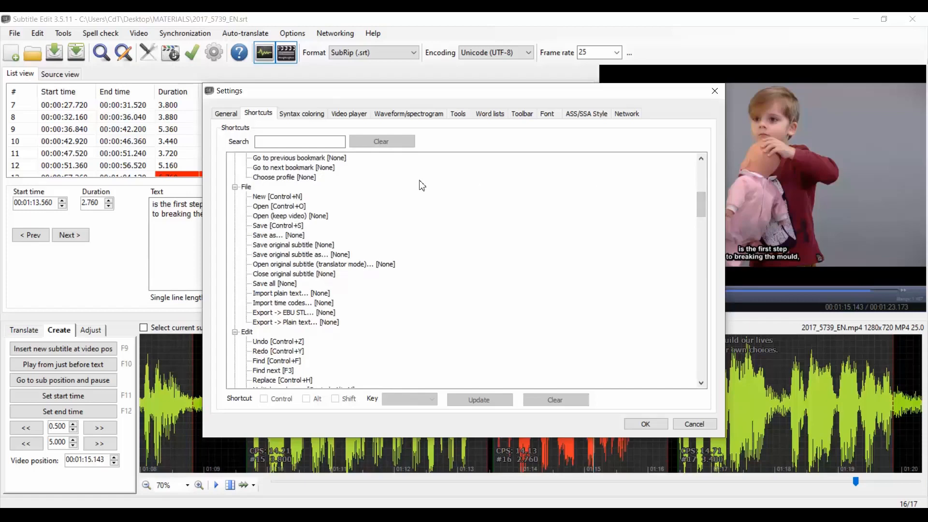
Assign the shortcut Control+Alt+Q to the File command "Save as..." and save the settings.
left_click(280, 236)
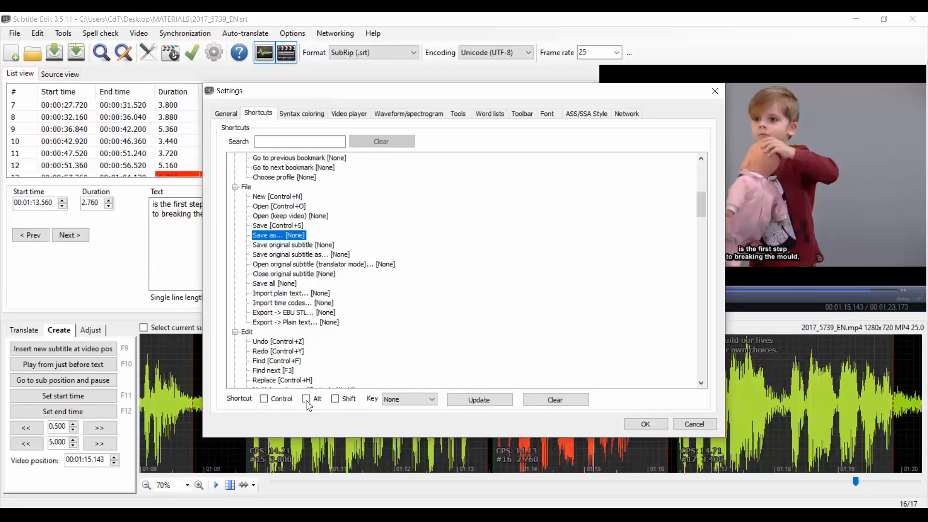
left_click(265, 399)
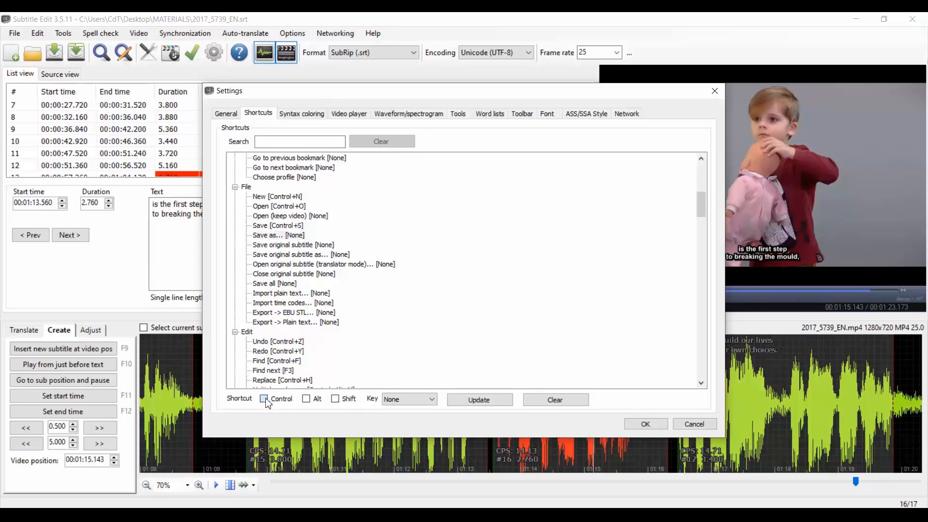
left_click(306, 399)
left_click(335, 398)
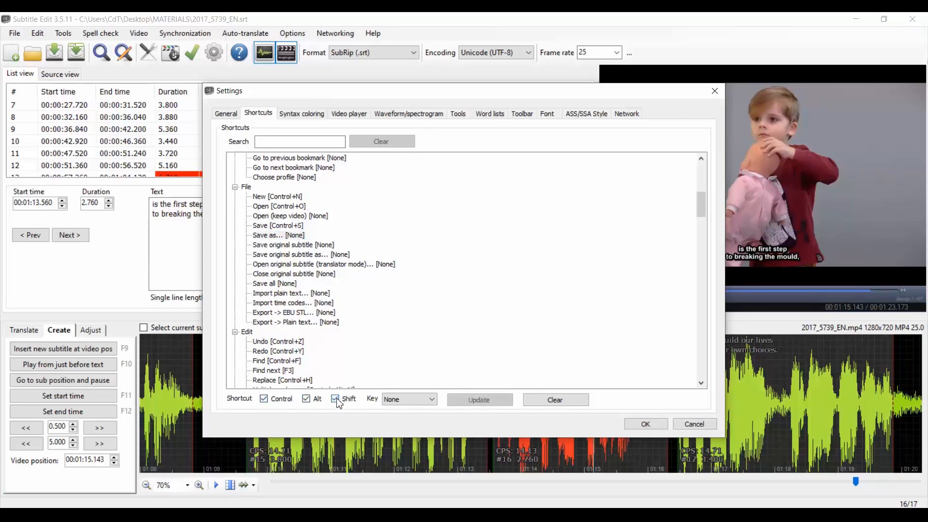
left_click(411, 399)
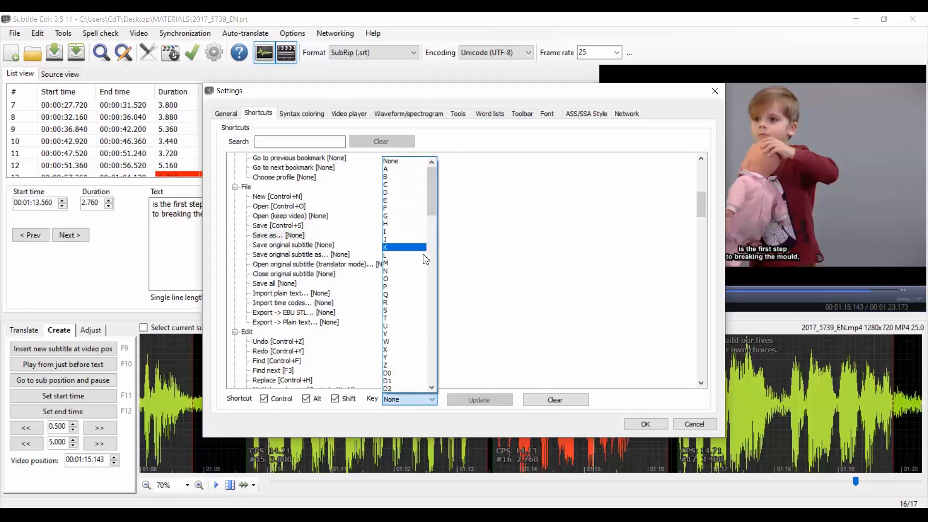
left_click(470, 368)
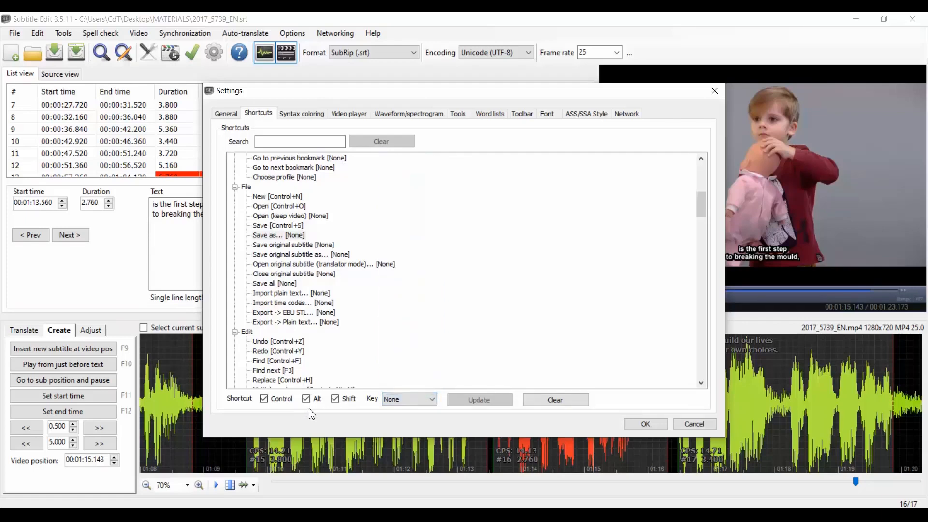
left_click(331, 401)
left_click(392, 401)
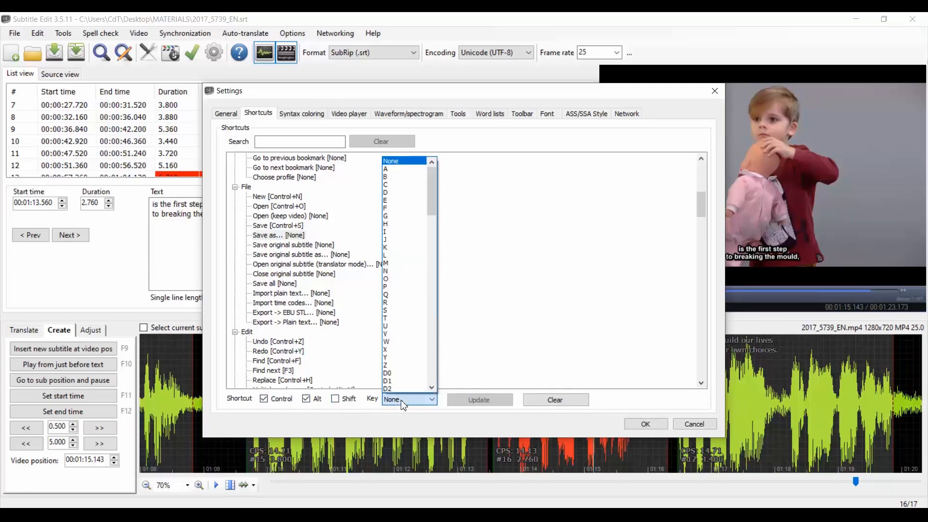
left_click(396, 295)
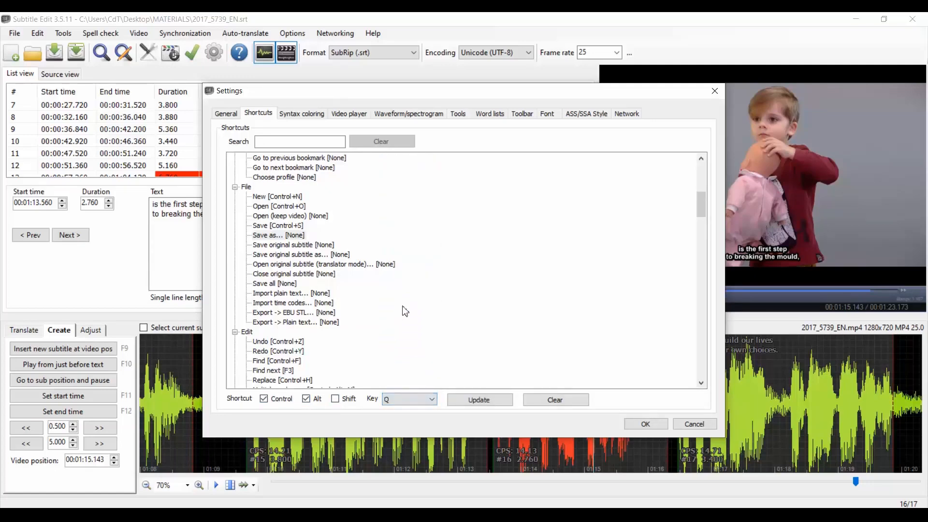
left_click(493, 405)
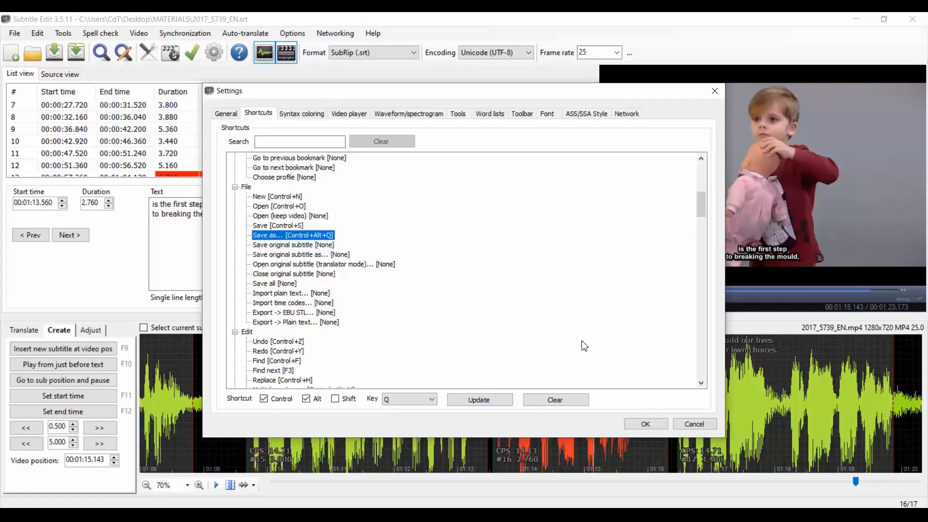
left_click(646, 423)
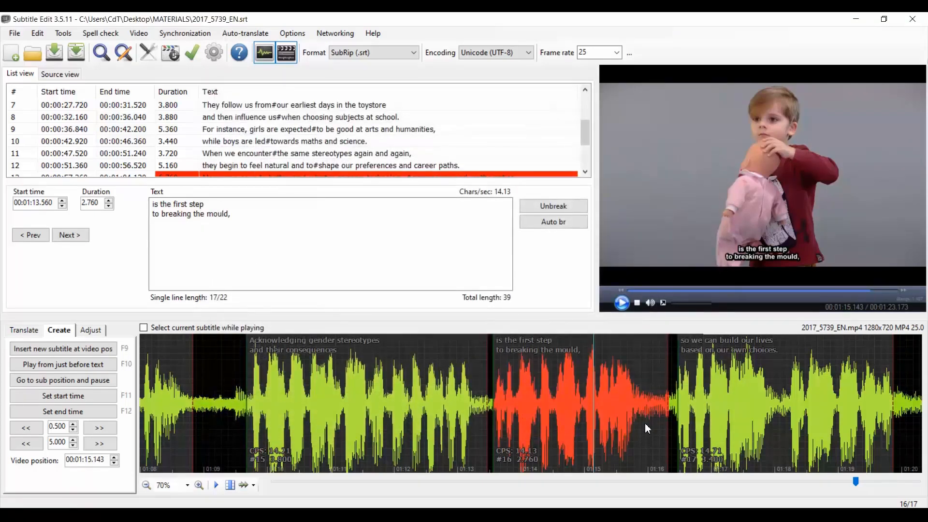
Toggle the video player's mute and look through the available interface languages, leaving English selected.
left_click(650, 302)
left_click(297, 37)
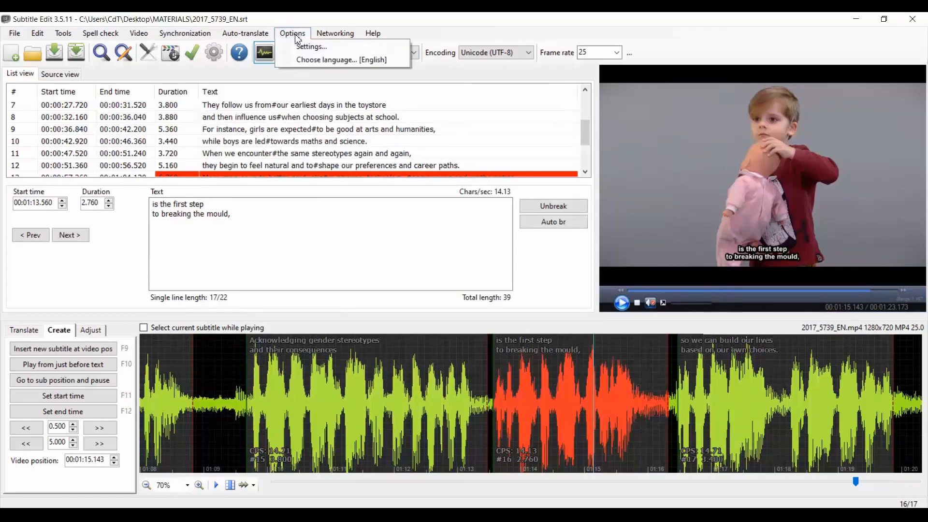
left_click(317, 60)
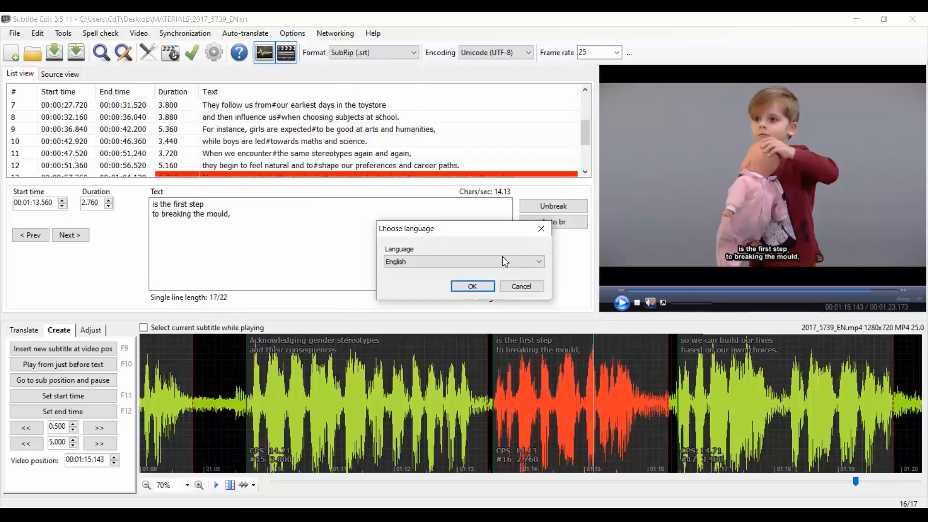
left_click(530, 267)
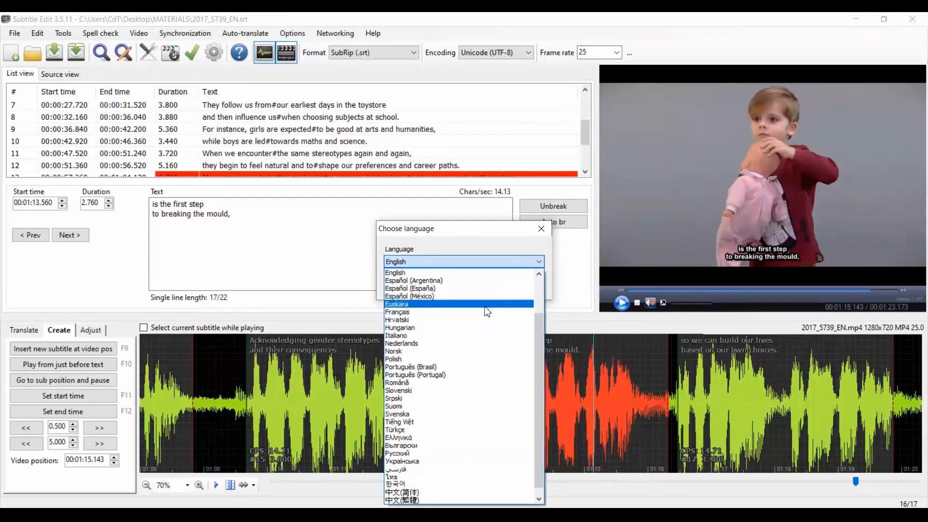
scroll(537, 457, "up", 2)
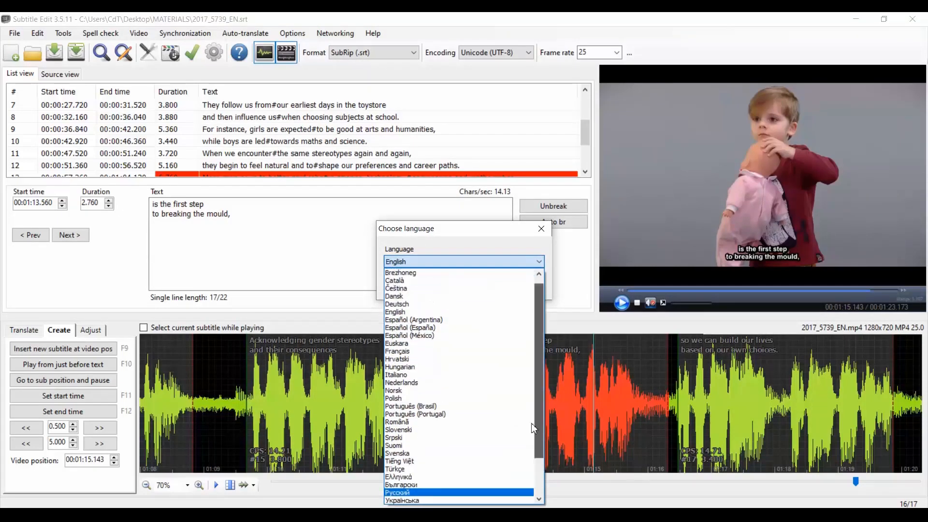
left_click(530, 256)
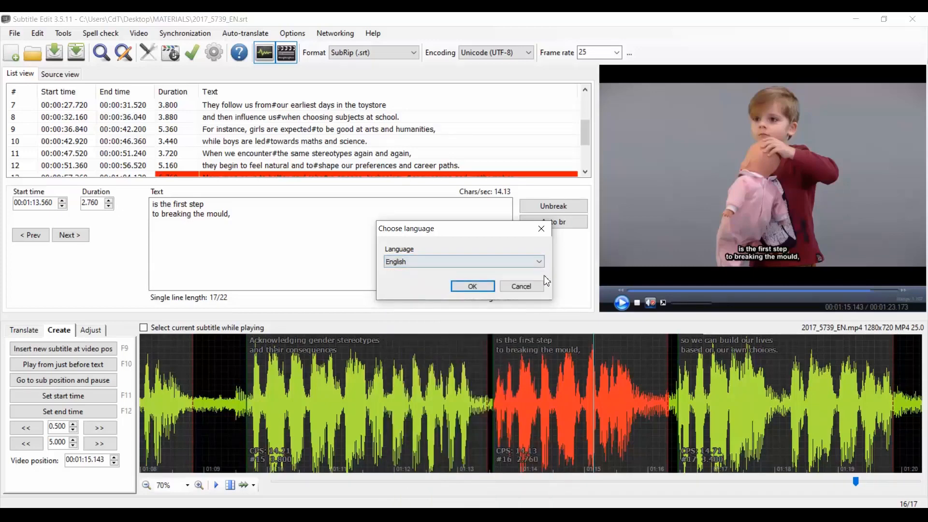
left_click(538, 288)
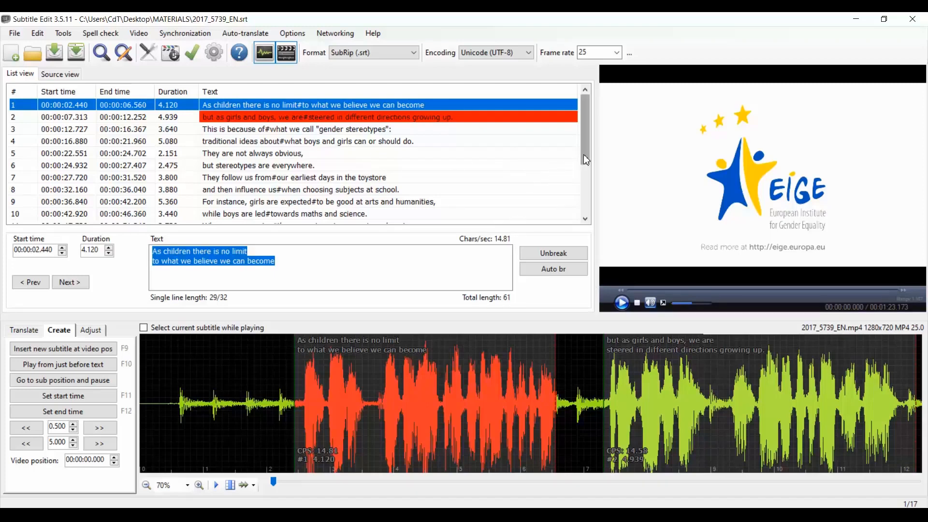
Go to subtitle 1 in the text editor and video, play it, and pause just past its end.
mouse_move(585, 153)
left_mouse_down()
mouse_move(594, 211)
mouse_move(578, 151)
left_mouse_up()
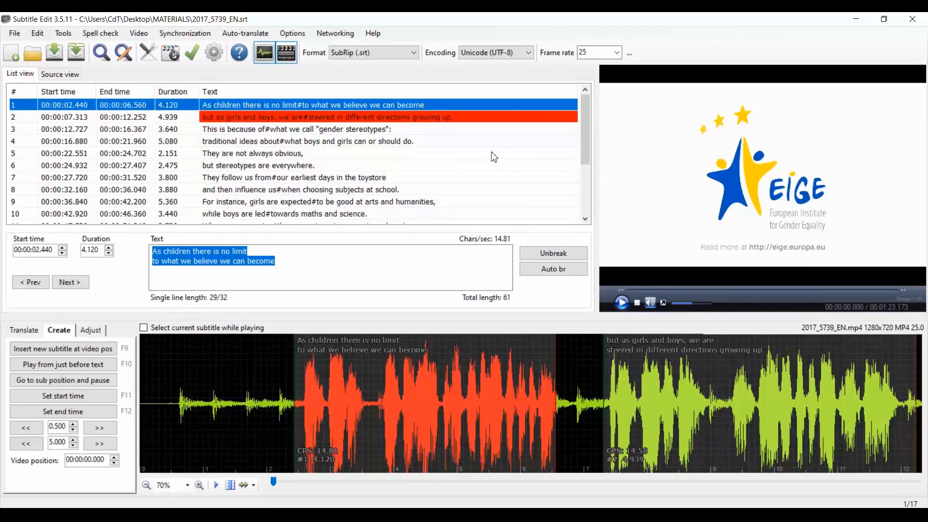
left_click(293, 261)
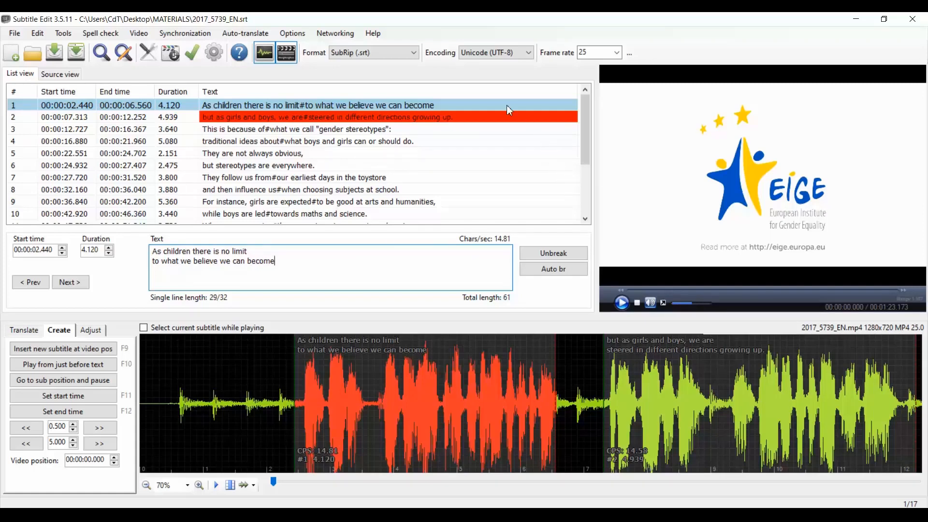
double_click(483, 102)
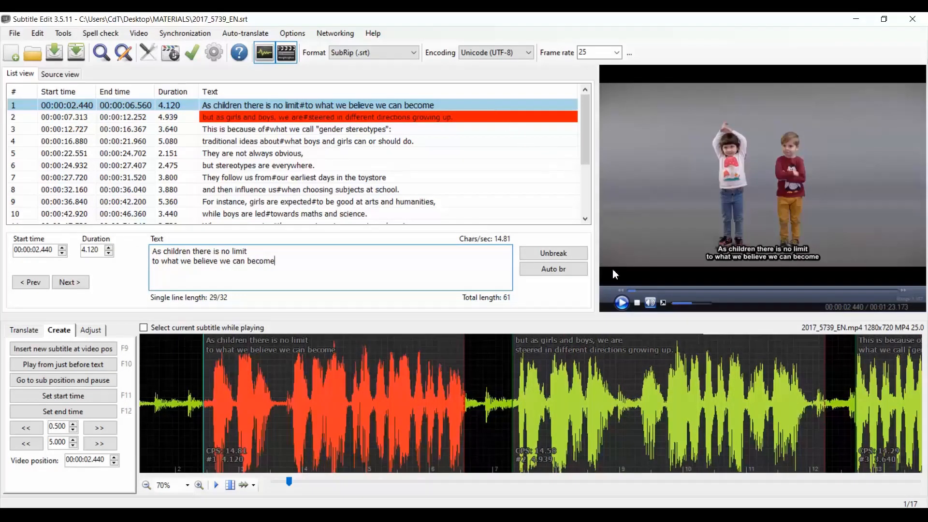
left_click(623, 304)
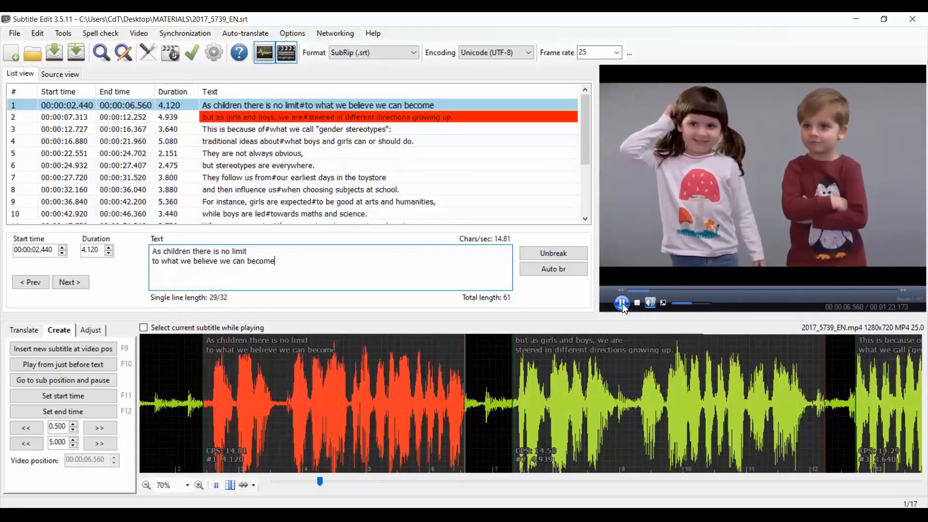
left_click(622, 304)
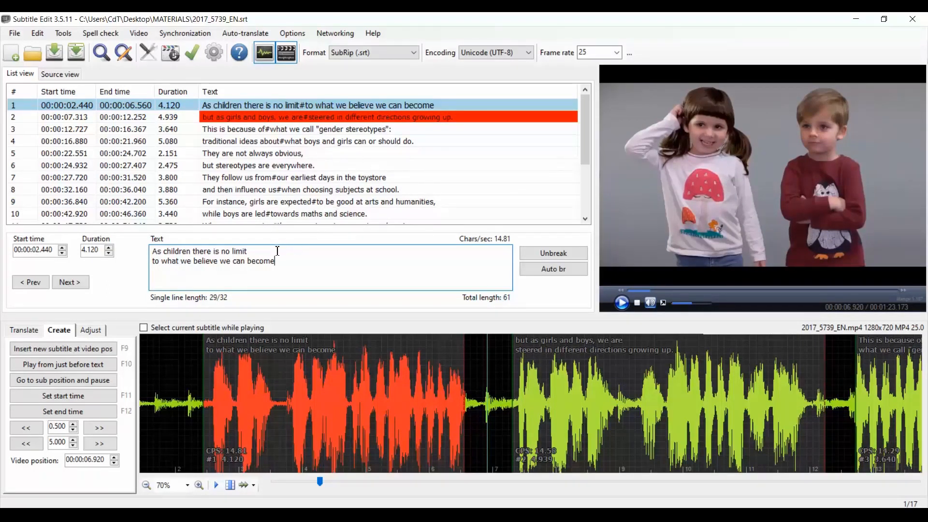
Replace "limit" with "TEST" in subtitle 1, save the file, and show the edited subtitle on the video.
left_click_drag(258, 253, 238, 252)
key("BackSpace")
key("ctrl+s")
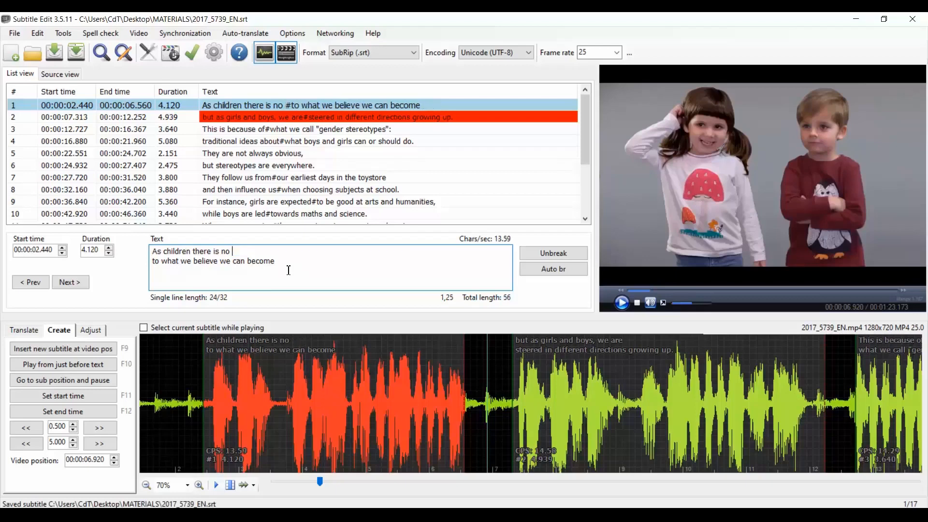
type("TEST")
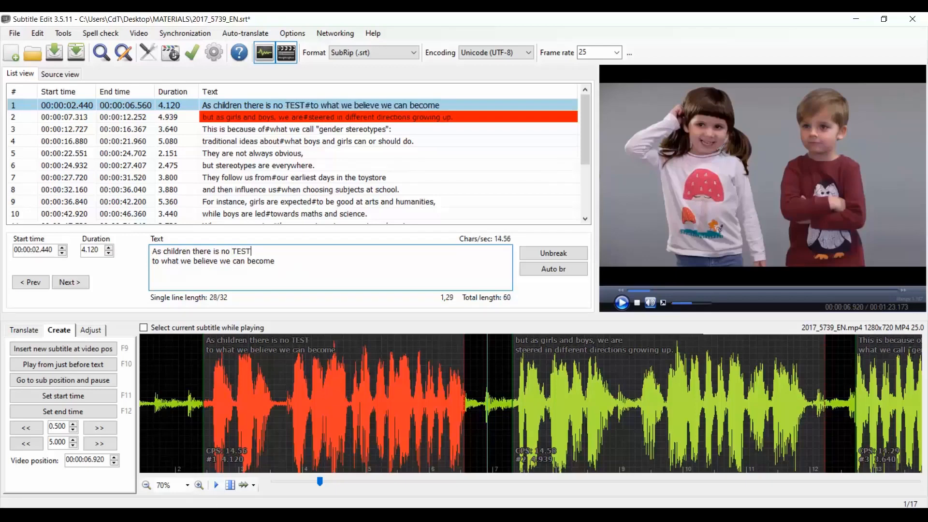
key("ctrl+s")
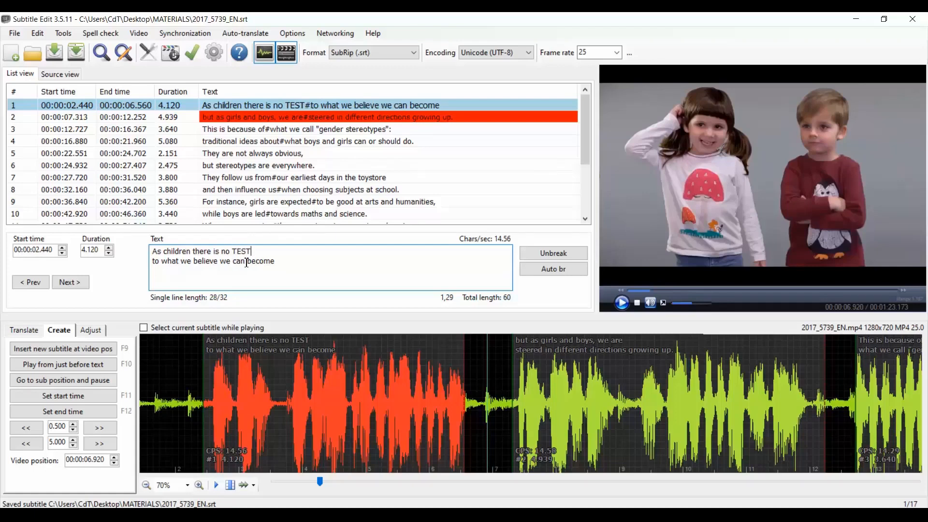
left_click(253, 108)
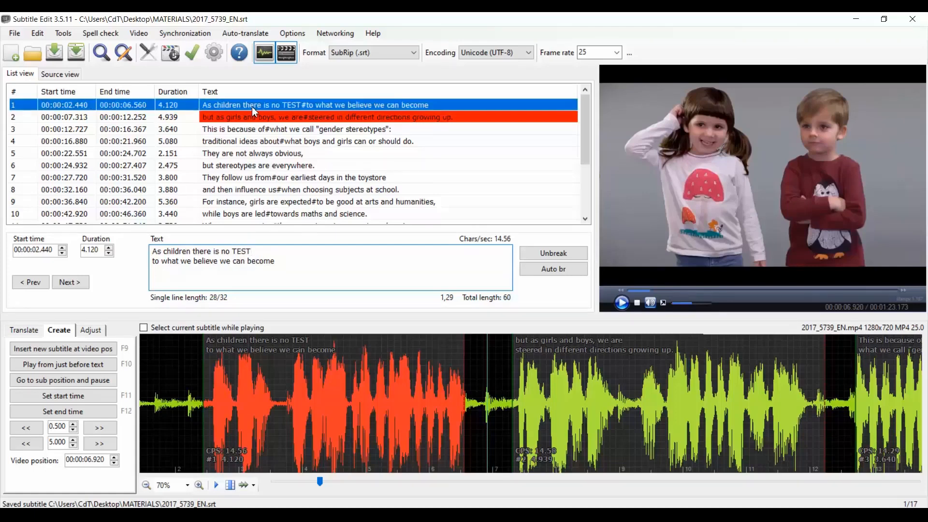
double_click(252, 107)
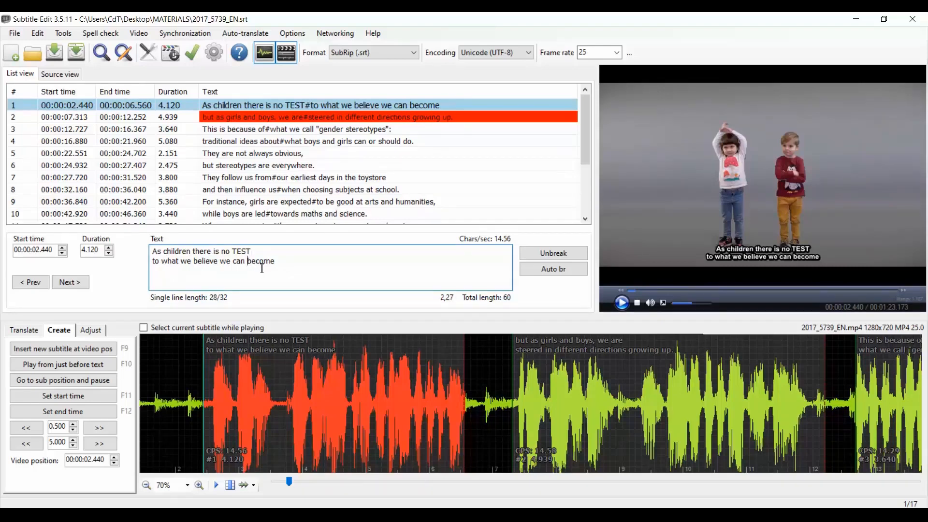
Try a third line in subtitle 1 by breaking before "become", save it, and remove the line break.
key("Return")
key("ctrl+s")
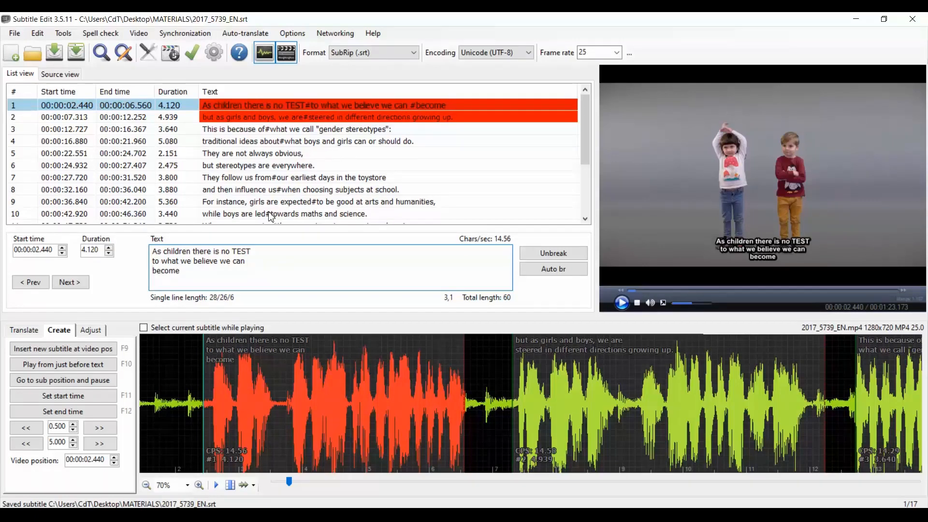
key("BackSpace")
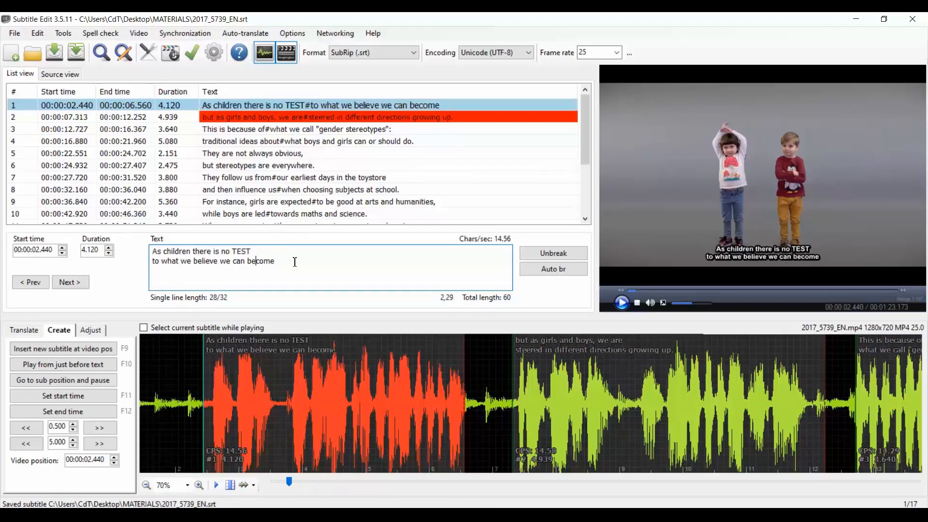
Select subtitle 2 and review the general settings, including the maximum single line length and number of lines.
left_click(423, 122)
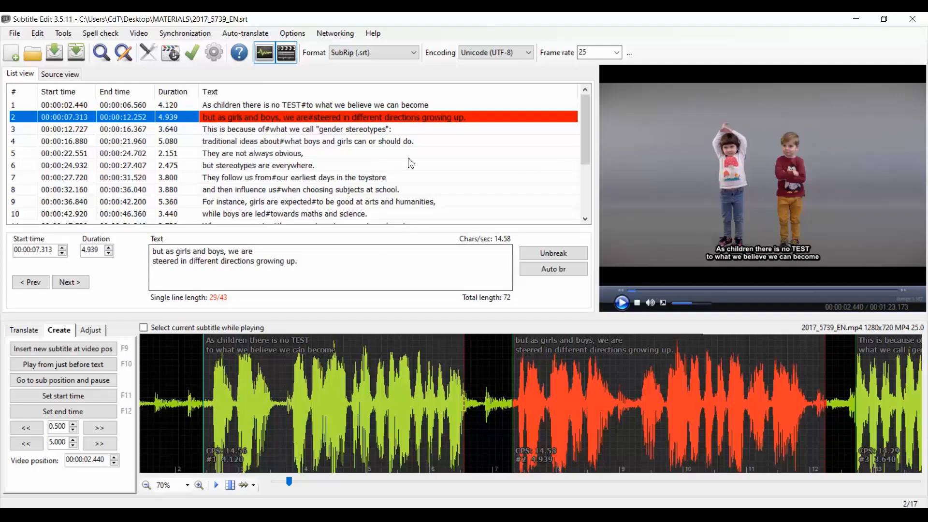
left_click(301, 37)
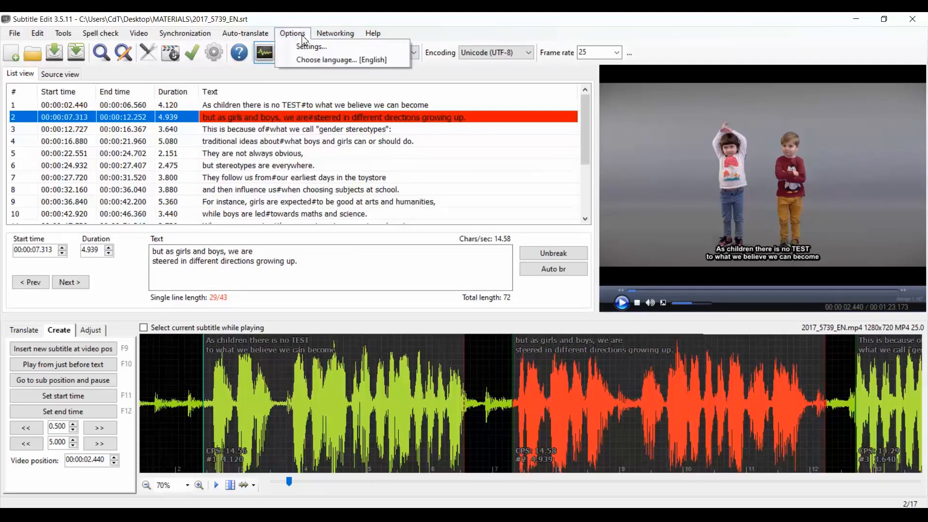
left_click(314, 47)
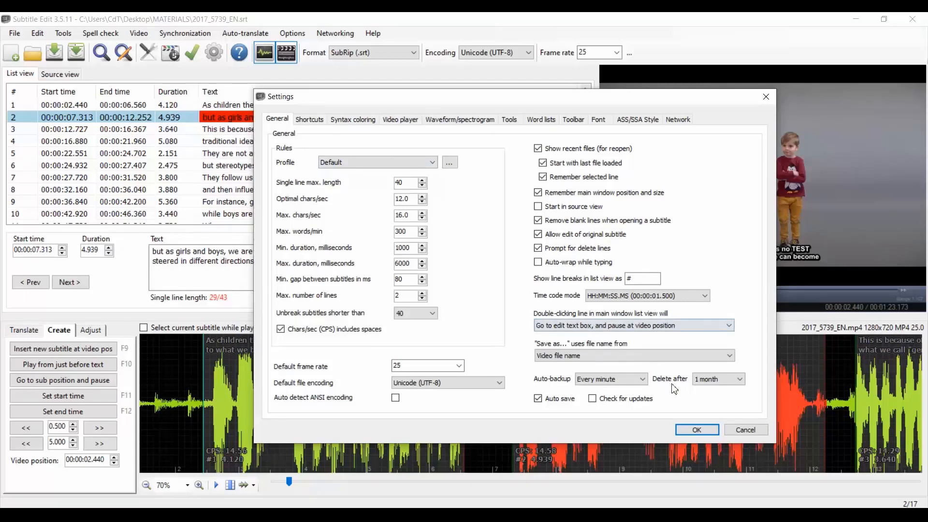
left_click(700, 430)
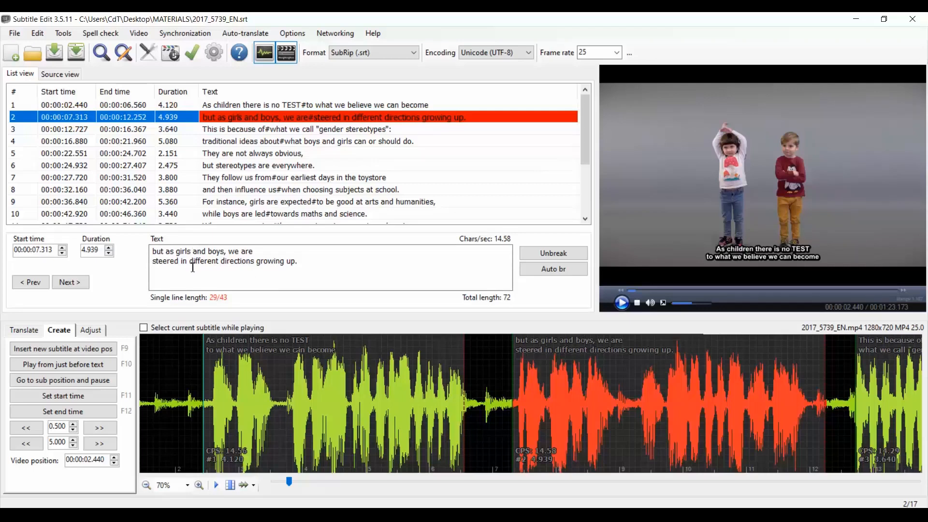
Join the two lines of subtitle 2, save the file, and break the text after "steered".
left_click(154, 263)
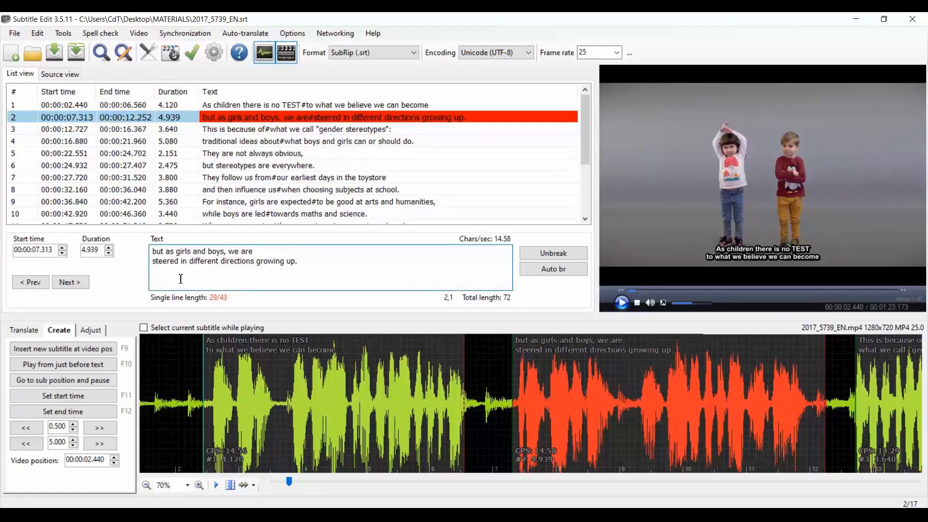
key("BackSpace")
key("ctrl+s")
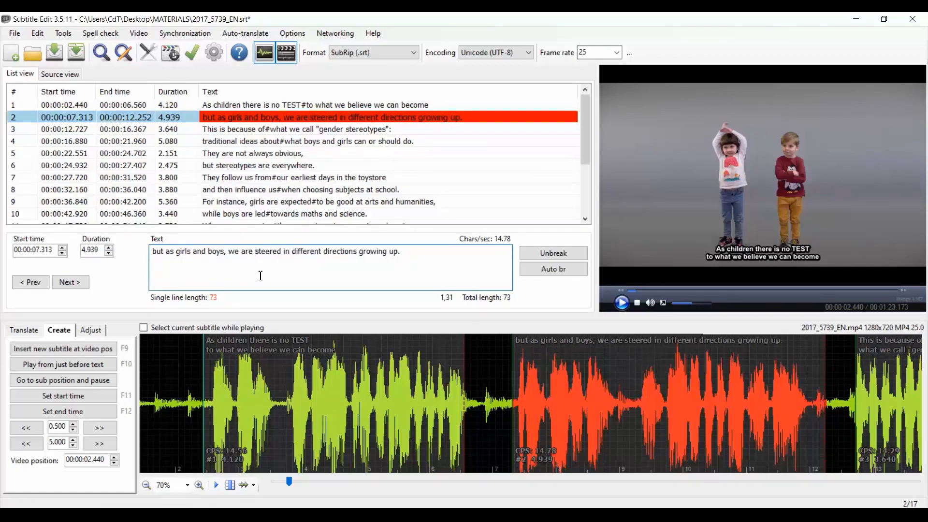
key("ctrl+s")
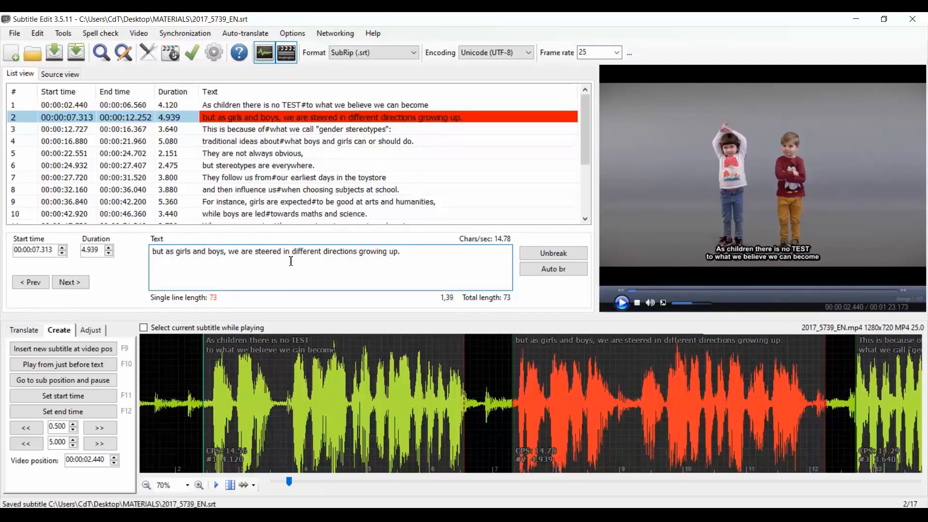
key("Return")
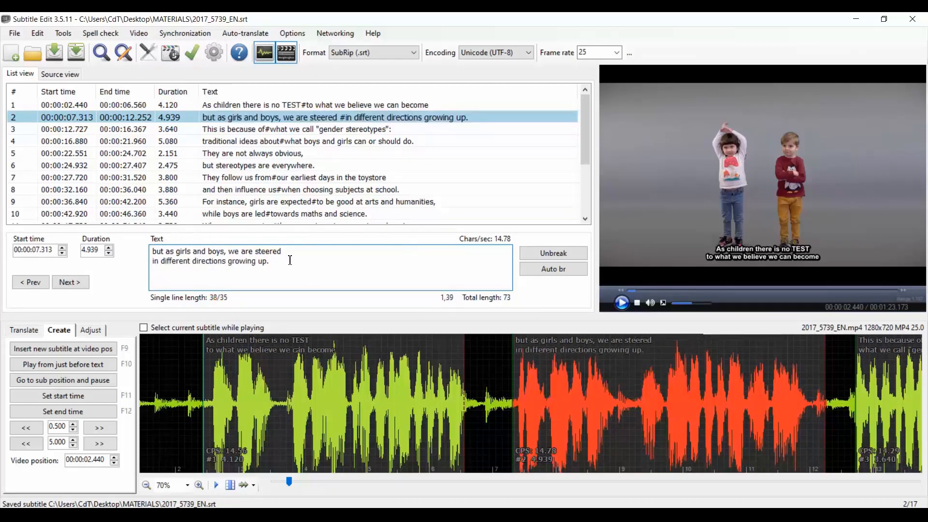
Remove the extra space after "steered" in subtitle 2 and save the file.
key("BackSpace")
key("ctrl+s")
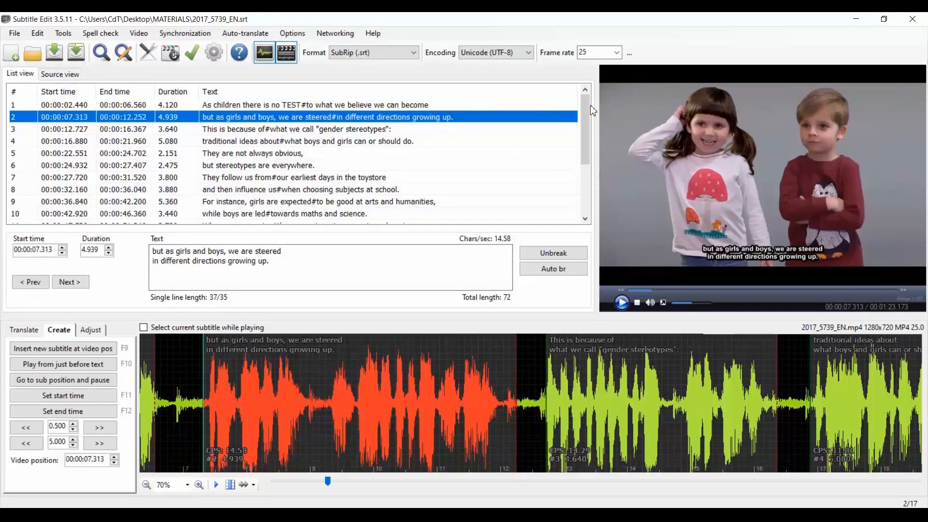
Play the video from subtitle 1 and pause it at "They follow us from our earliest days in the toystore".
left_click(320, 107)
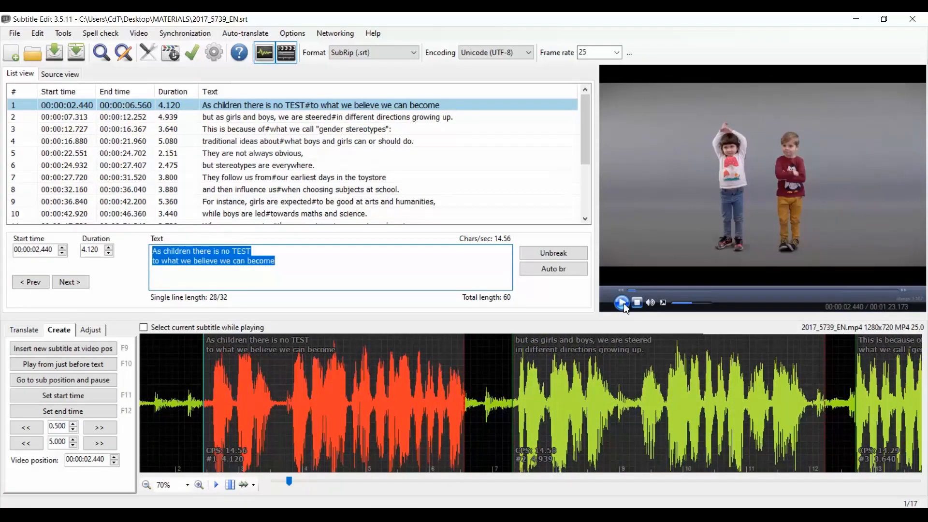
left_click(622, 303)
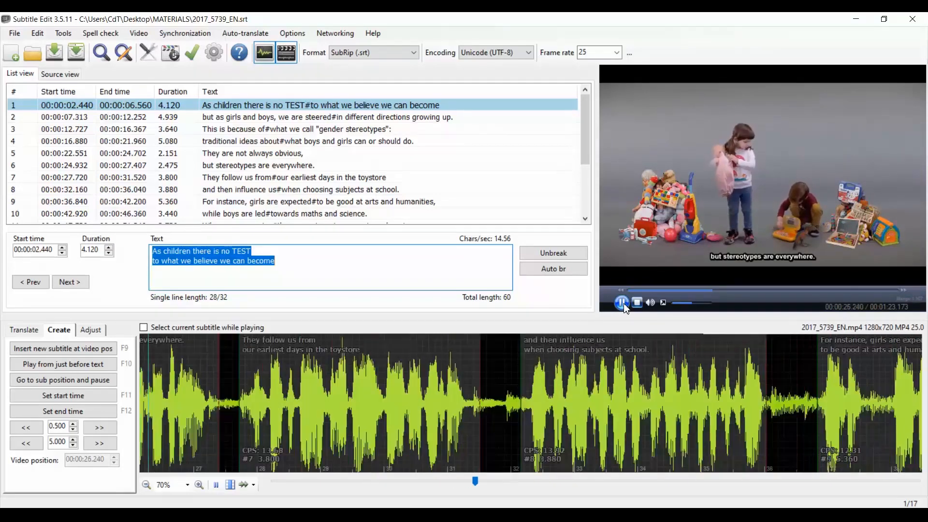
left_click(622, 303)
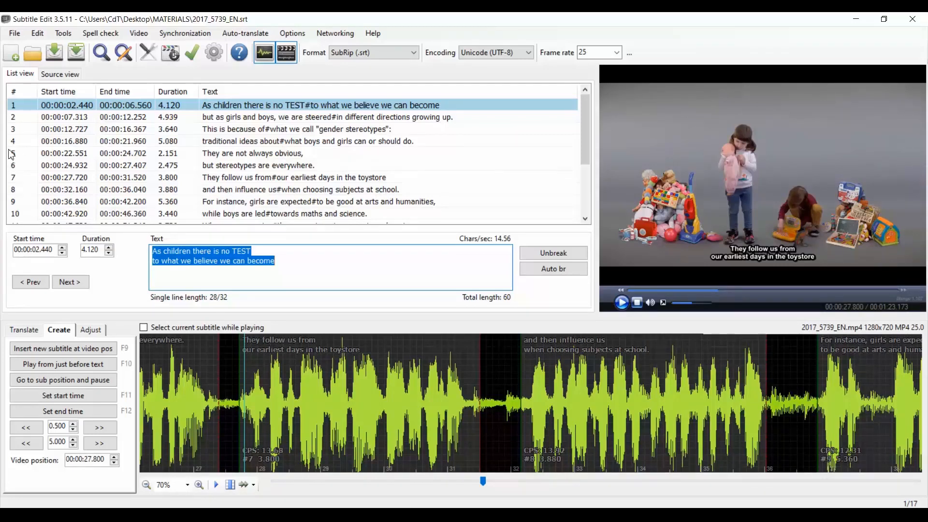
Compare subtitles 5 and 6 as parts of one sentence and show subtitle 4 on the video.
left_click(237, 167)
left_click(250, 153)
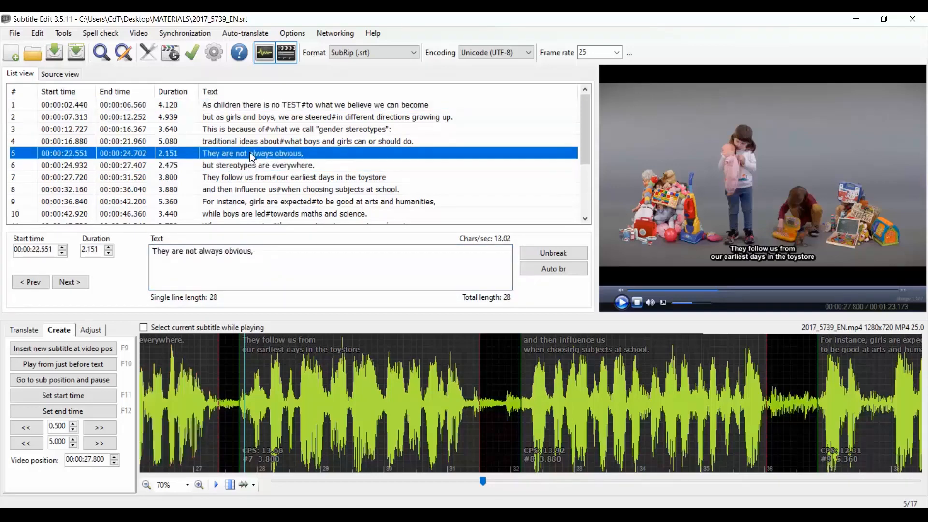
key("Down")
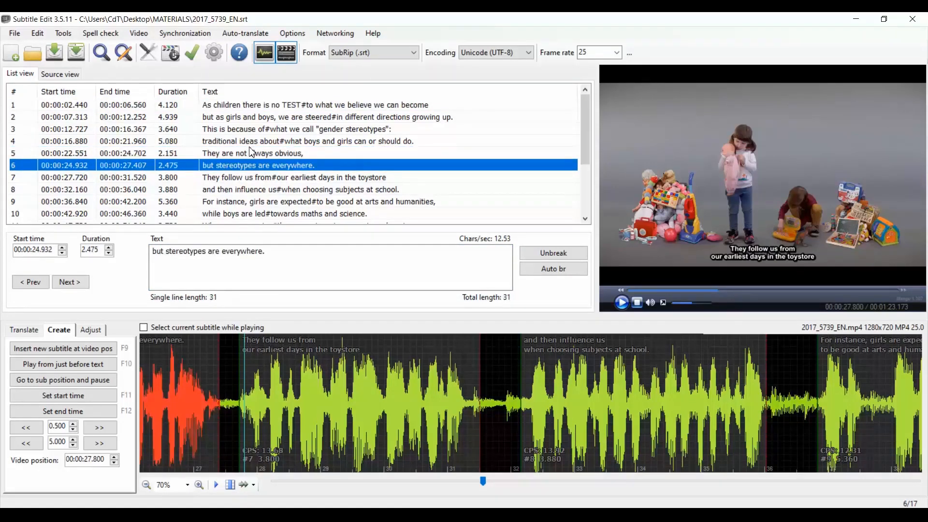
double_click(251, 153)
double_click(252, 141)
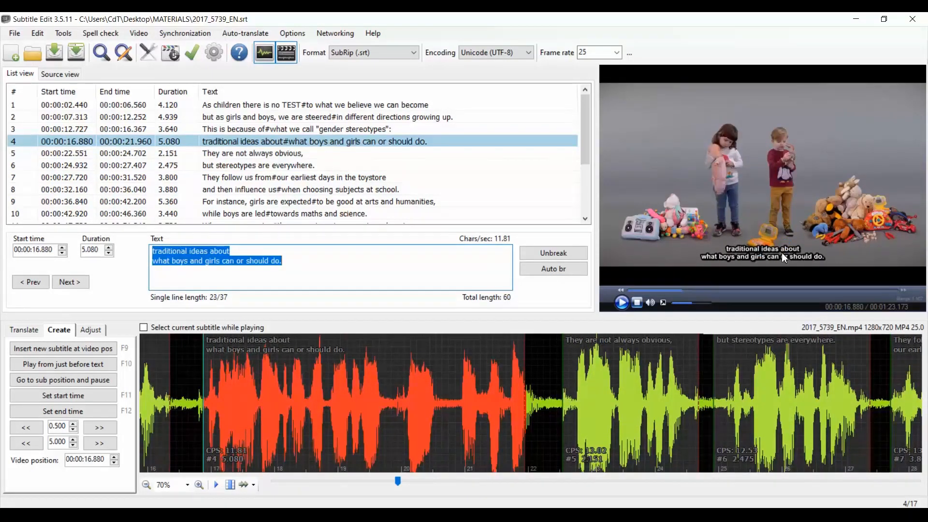
left_click(302, 154)
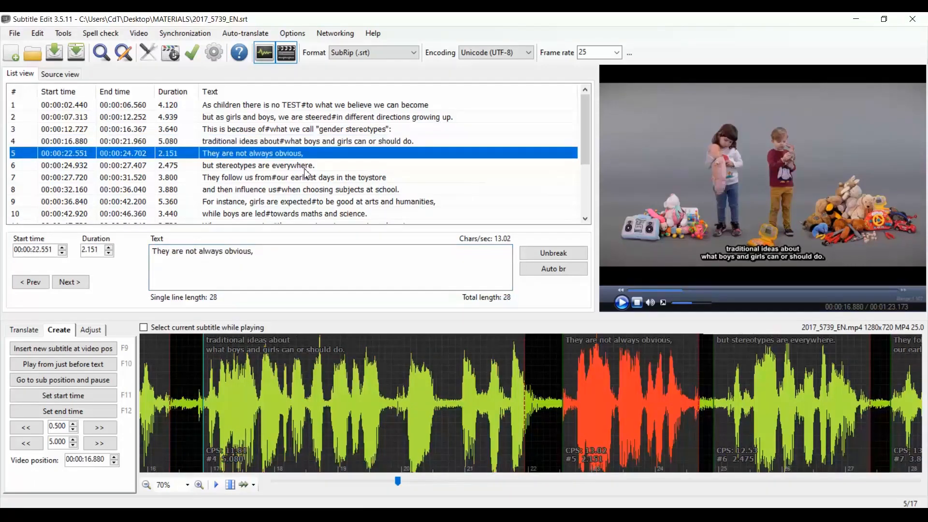
left_click(305, 168)
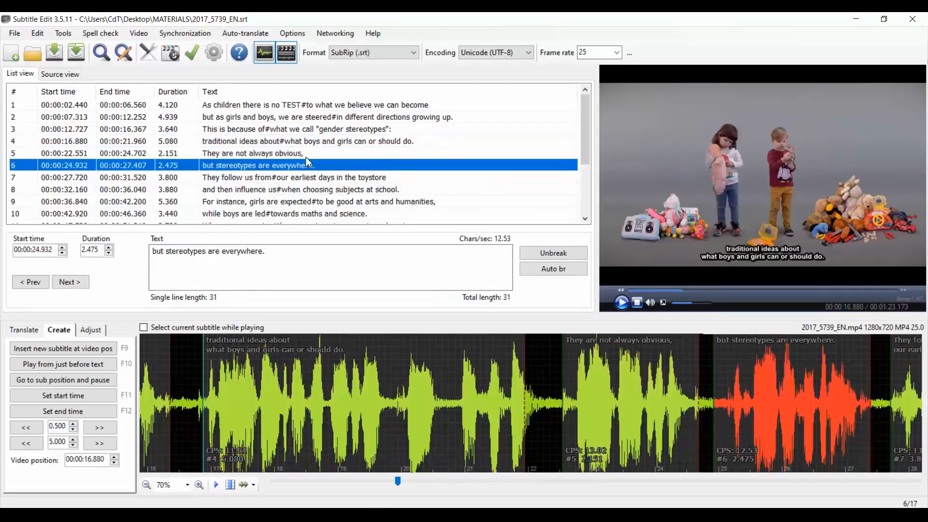
Show subtitle 5 on the video, merge it with the line after, and save the file.
left_click(309, 156)
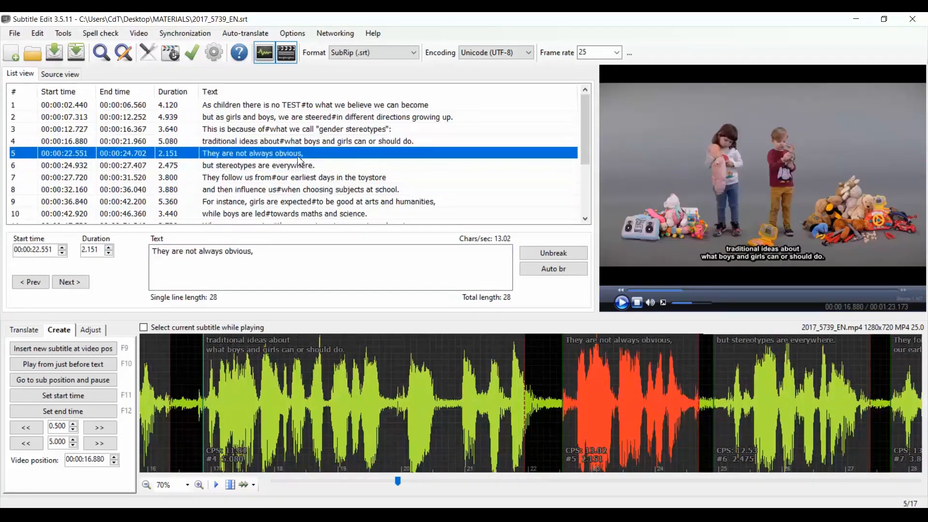
double_click(300, 156)
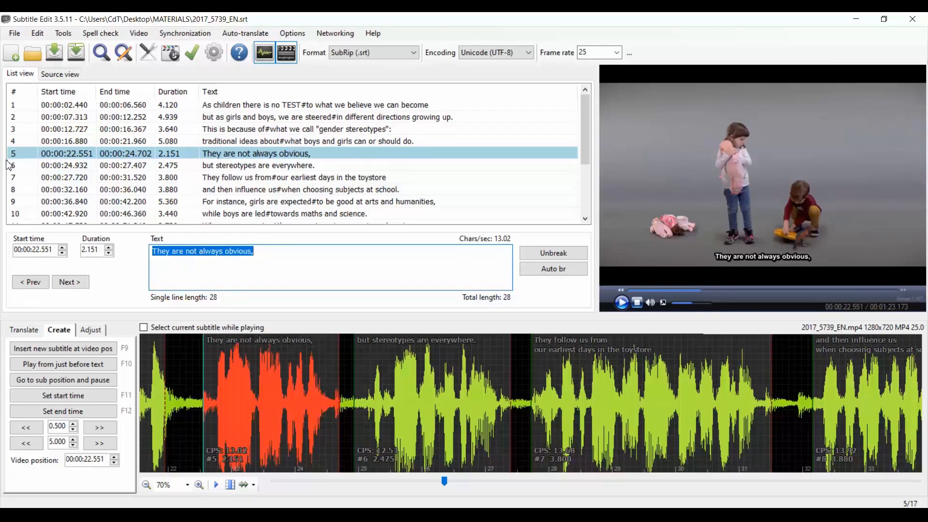
right_click(323, 157)
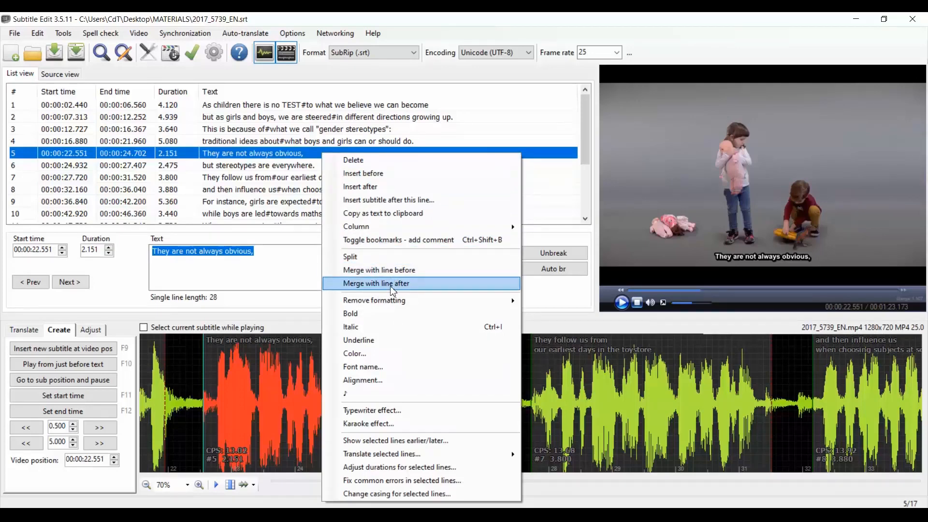
left_click(415, 290)
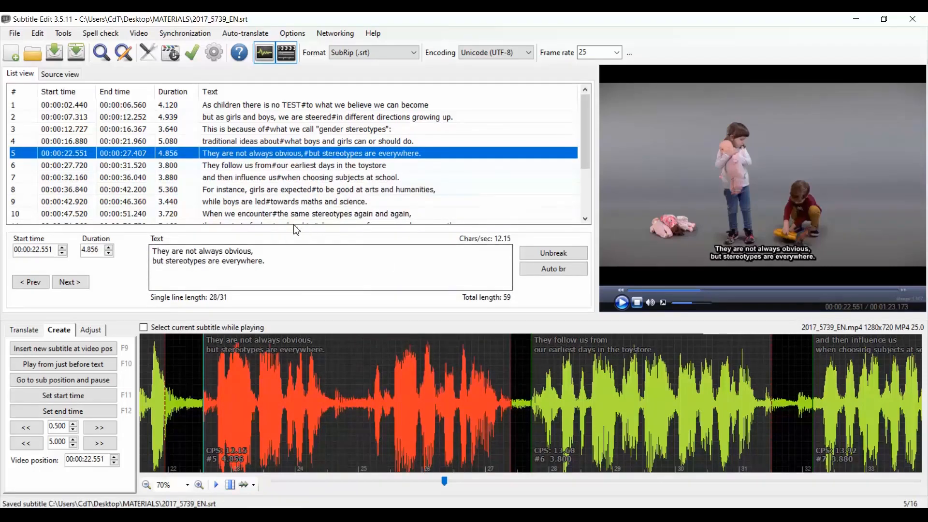
Play the video from the merged subtitle 5 and pause it during the following subtitle.
left_click(304, 168)
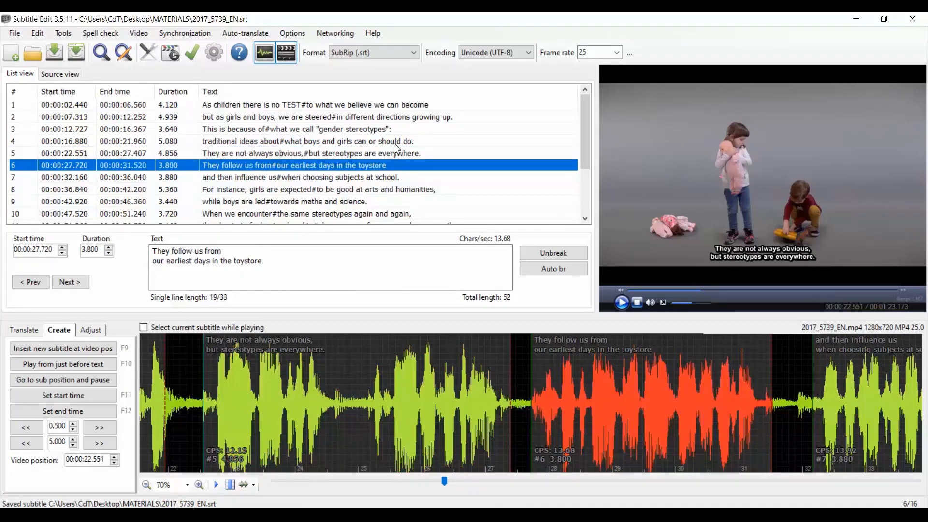
double_click(231, 155)
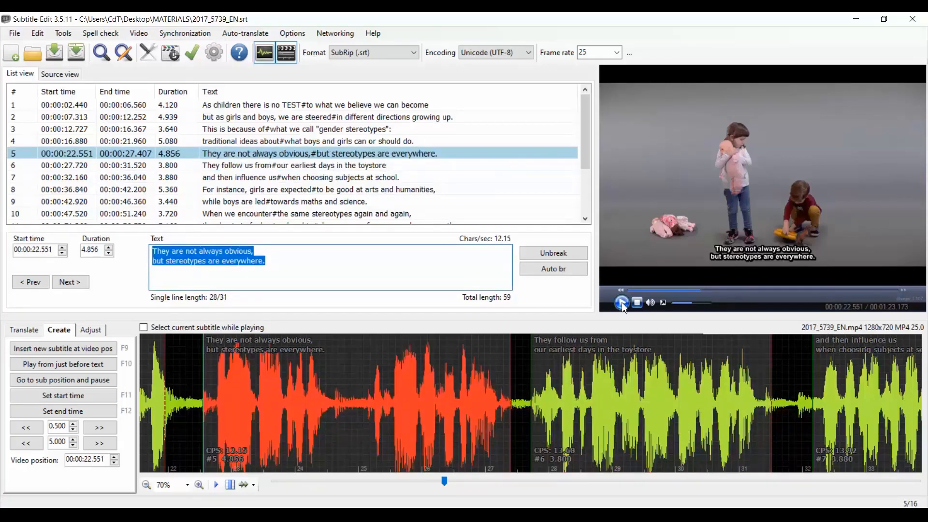
left_click(622, 303)
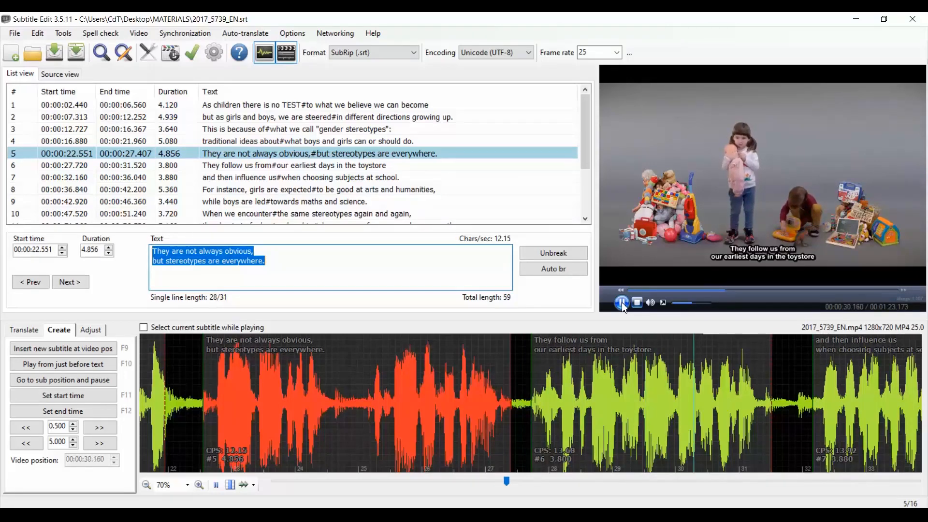
left_click(622, 303)
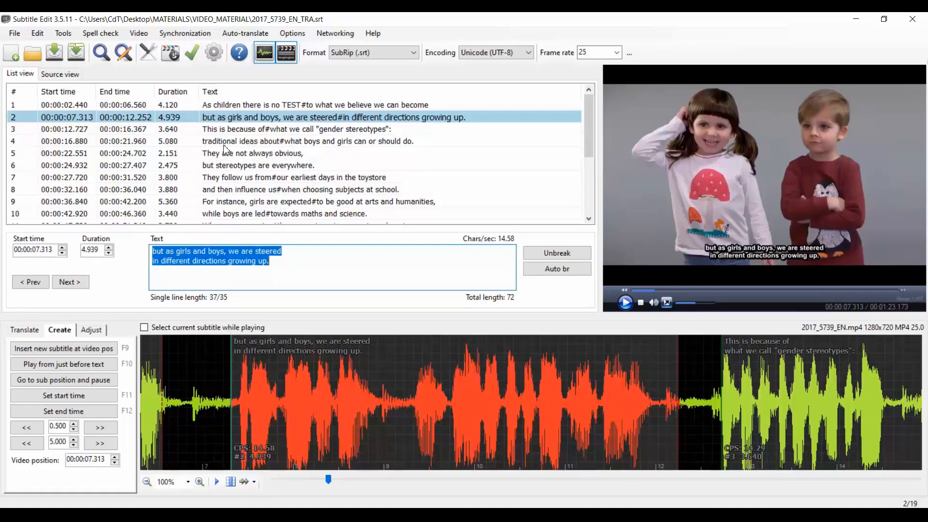
Italicize the word "obvious" in subtitle 5 of 2017_5739_EN_TRA.srt and save the file.
left_click(324, 156)
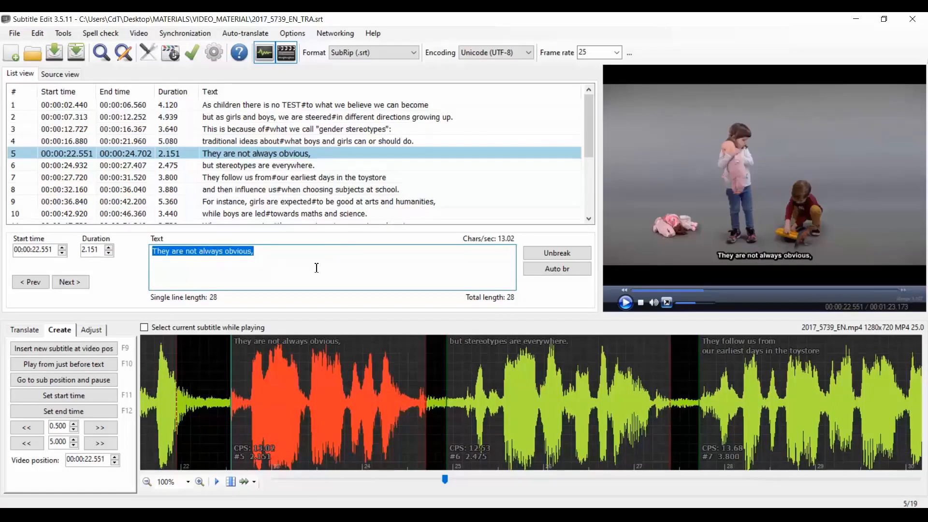
left_click(238, 276)
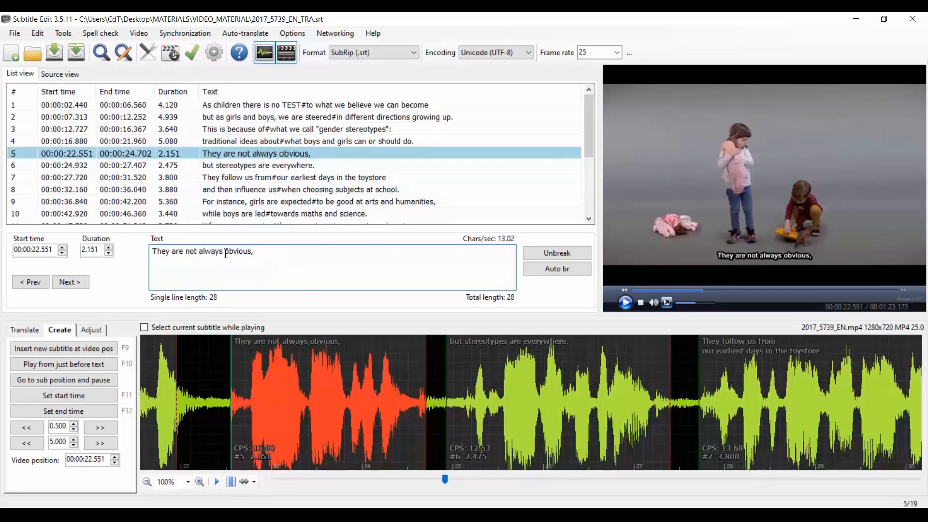
left_click_drag(226, 253, 252, 252)
right_click(244, 254)
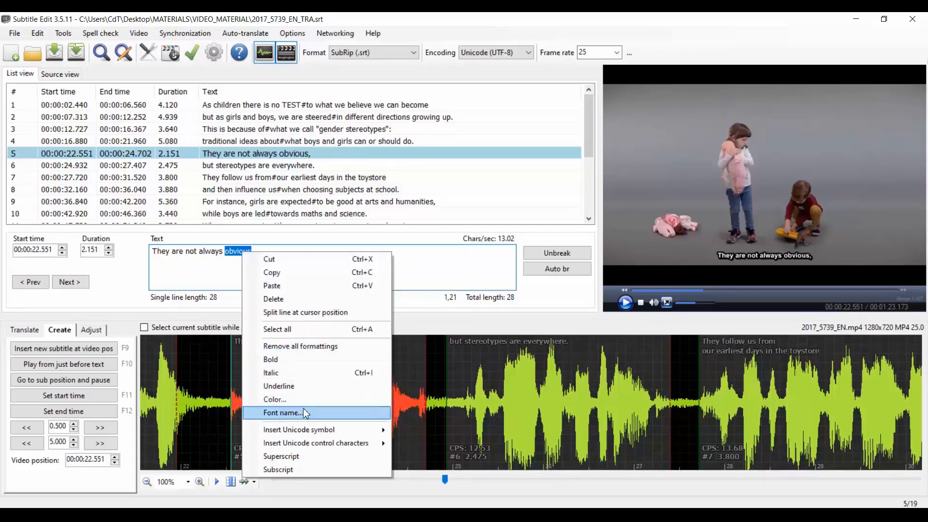
left_click(363, 376)
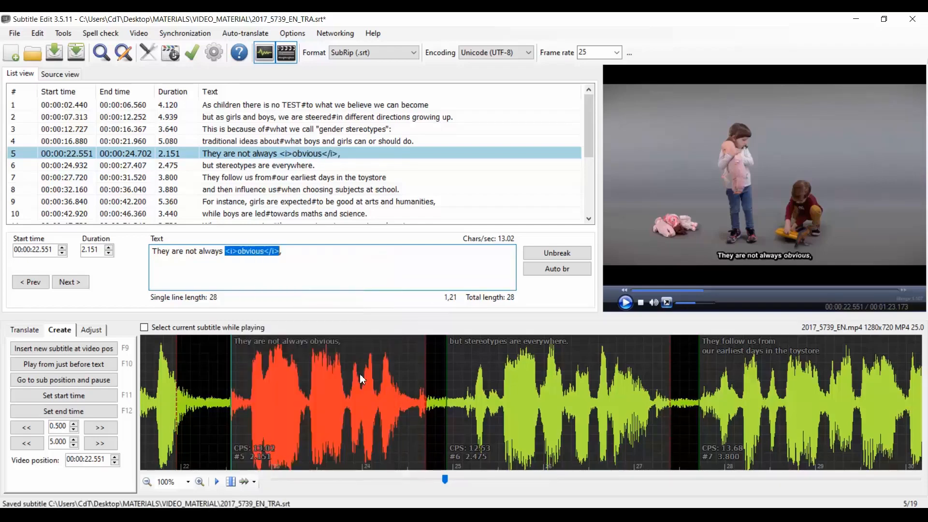
Delete the ">" from the closing italic tag in subtitle 5, save the file, and restore the character.
left_click(295, 257)
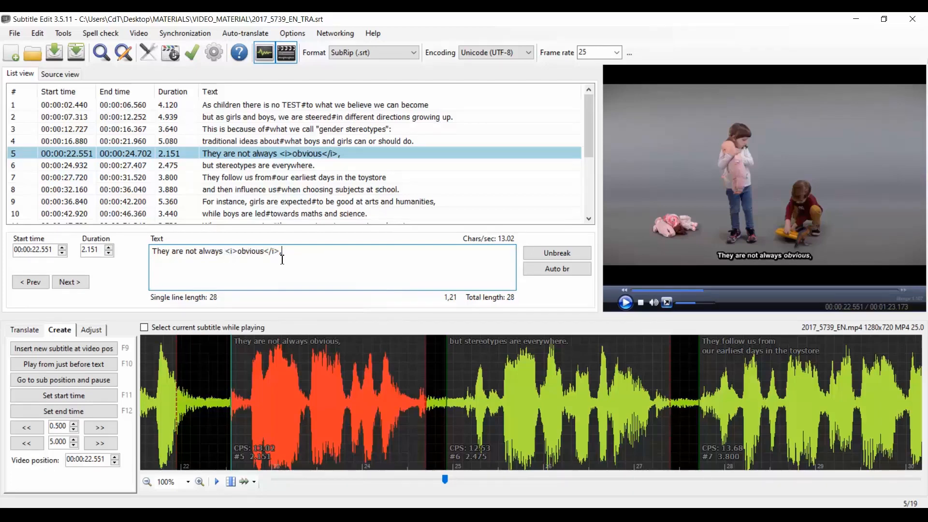
left_click(367, 261)
key("BackSpace")
key("ctrl+s")
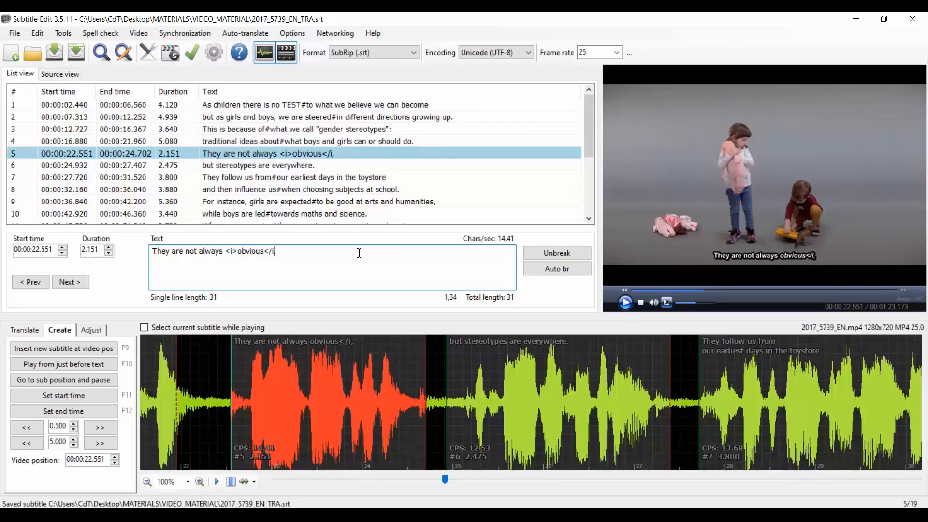
type(">")
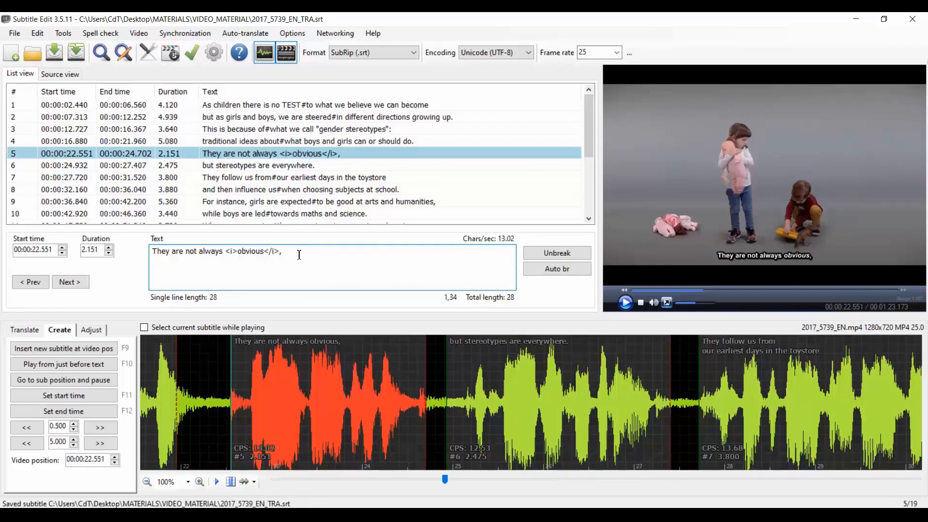
Remove all formatting from the entire text of subtitle 5.
left_click_drag(302, 255, 154, 253)
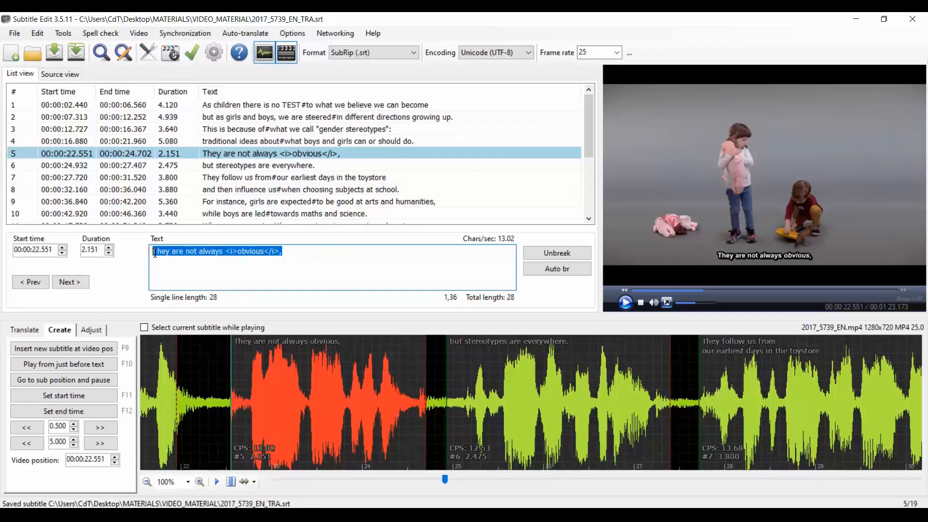
right_click(246, 256)
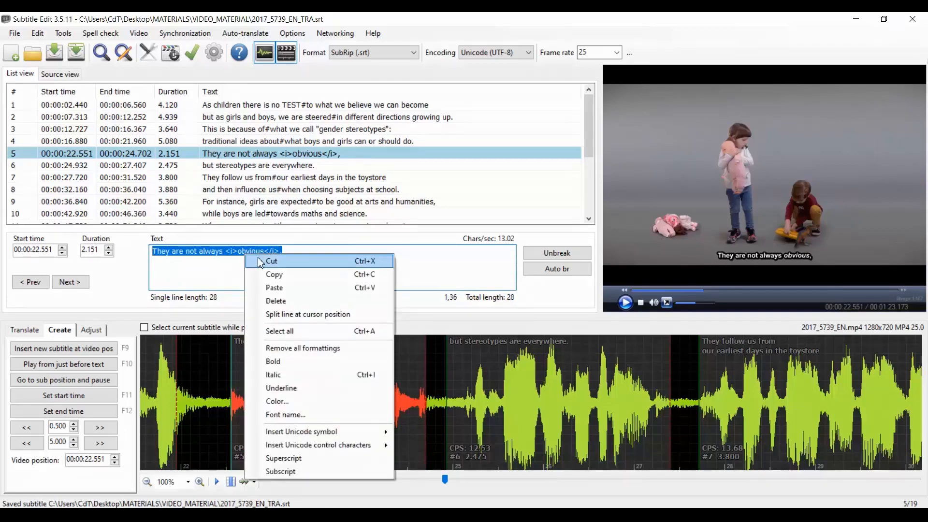
left_click(308, 350)
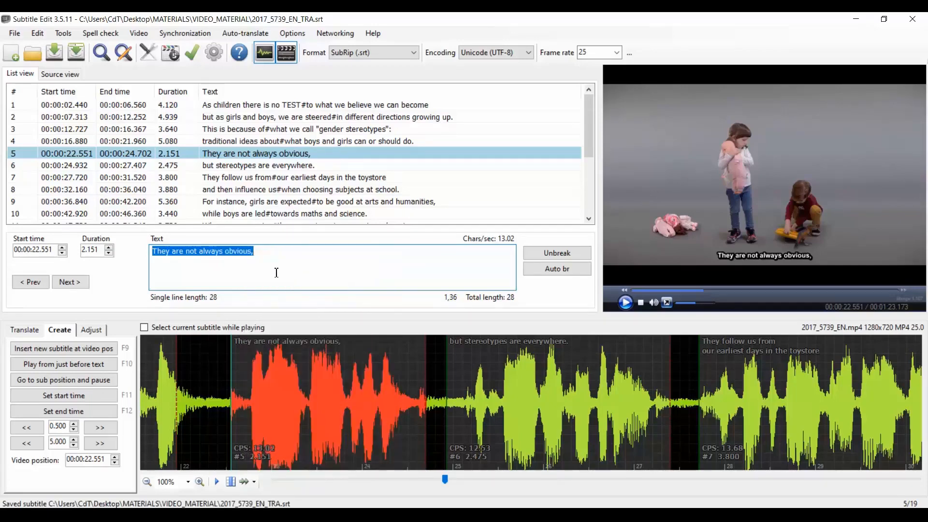
left_click(258, 253)
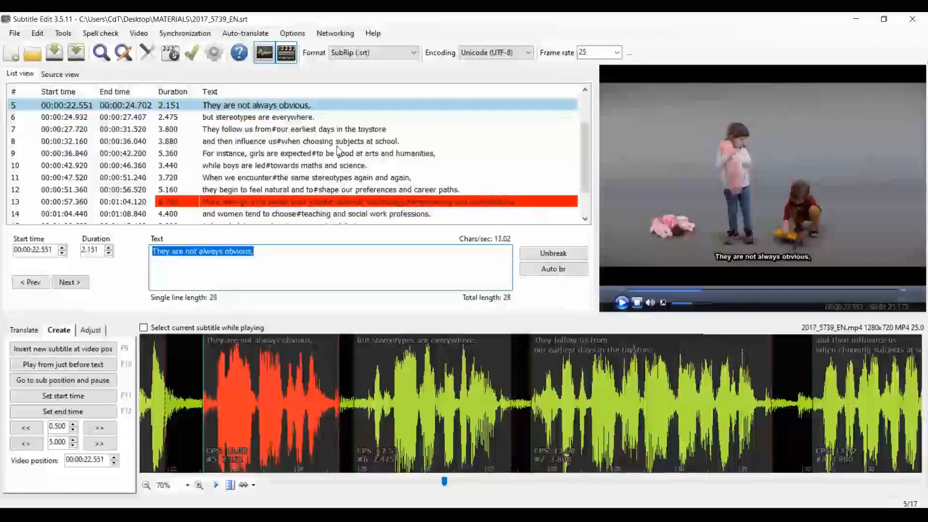
Look at subtitles 6 and 7 in 2017_5739_EN.srt and select the red-highlighted subtitle 13.
left_click(263, 121)
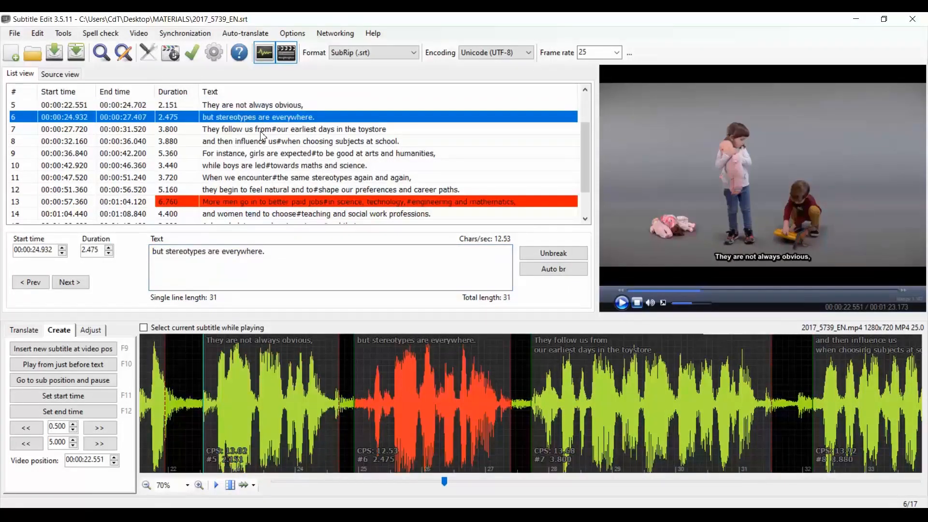
left_click(261, 129)
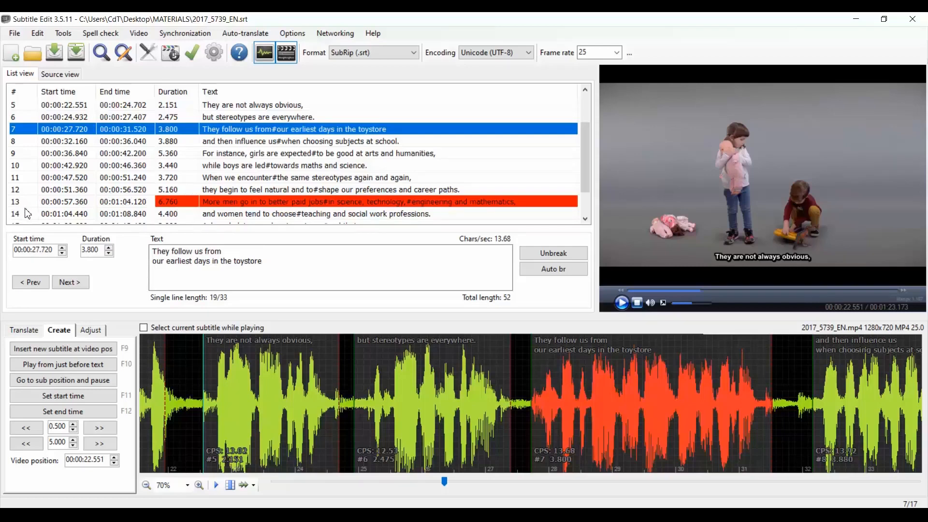
left_click(240, 203)
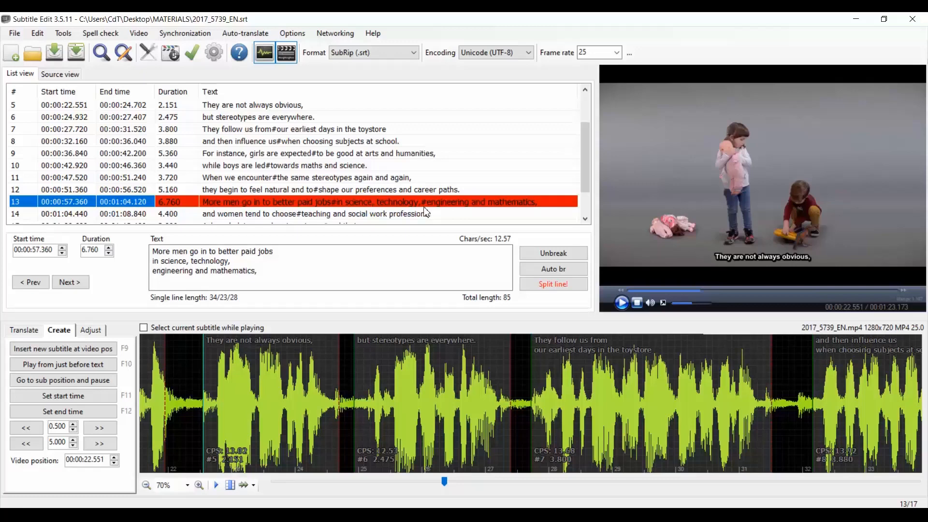
Compare the three-line subtitle 13 with the limits in the general settings and close the settings.
left_click(296, 34)
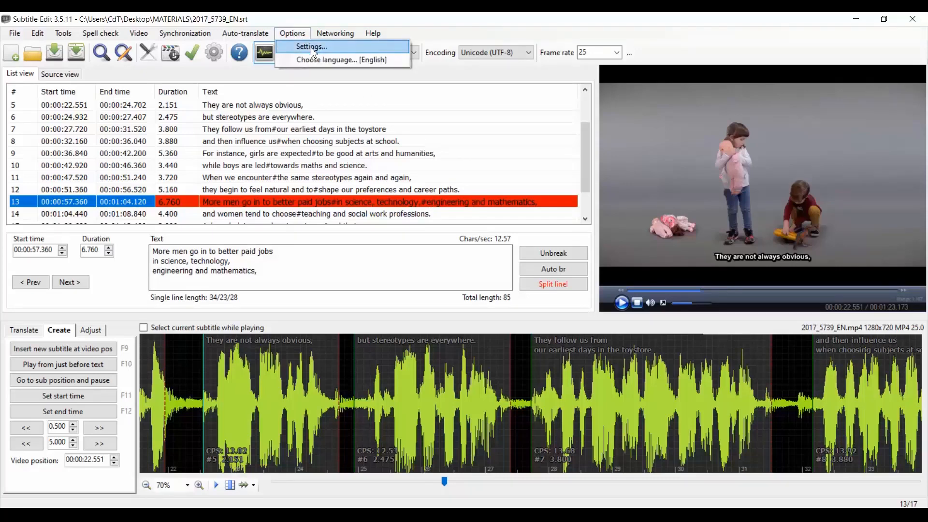
left_click(312, 48)
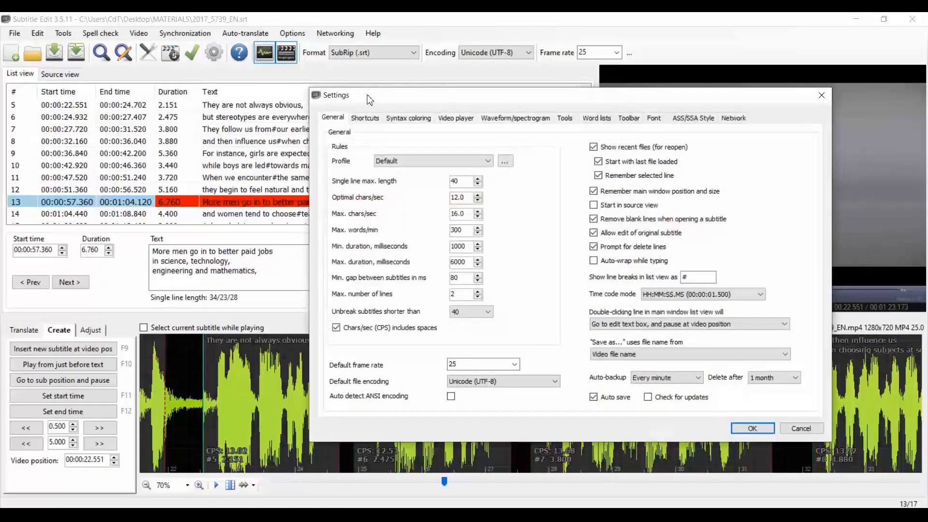
left_click_drag(370, 99, 478, 63)
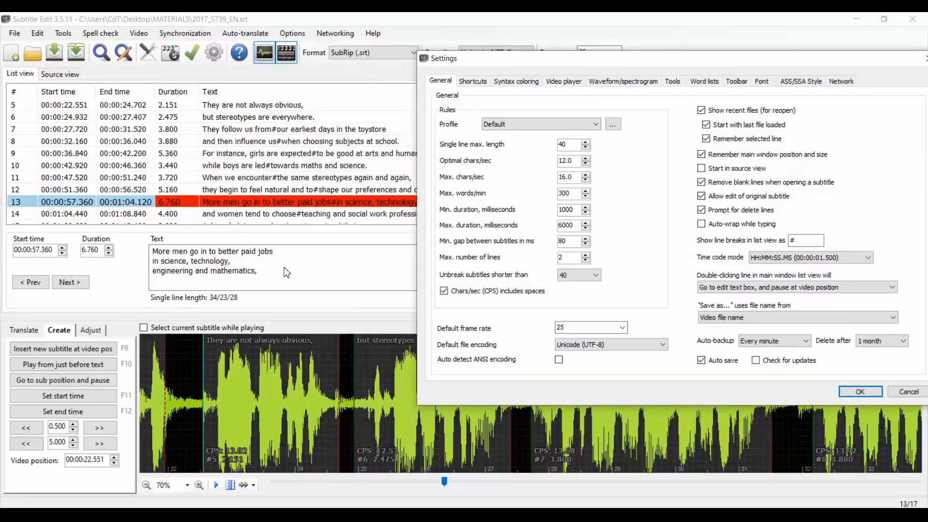
left_click(862, 392)
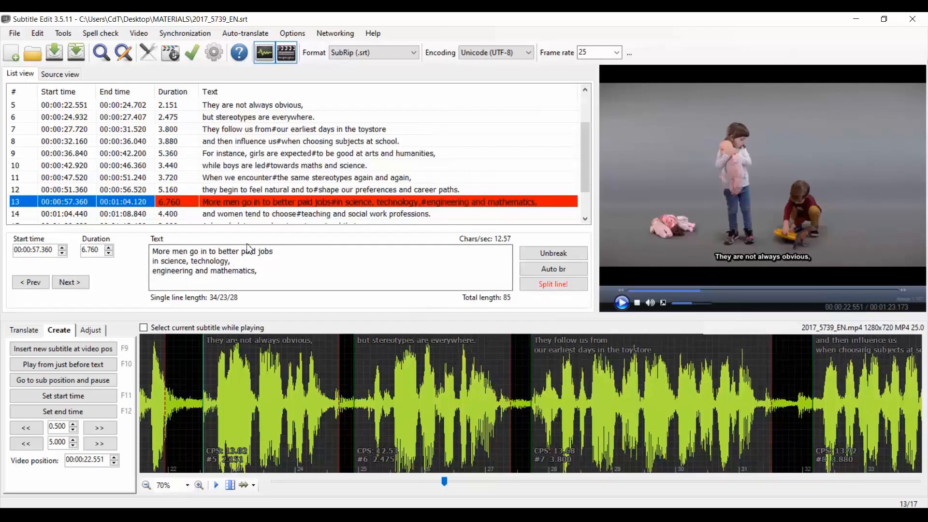
Split subtitle 13 right after "More men go in to better paid jobs" and look over the two resulting subtitles.
left_click(274, 252)
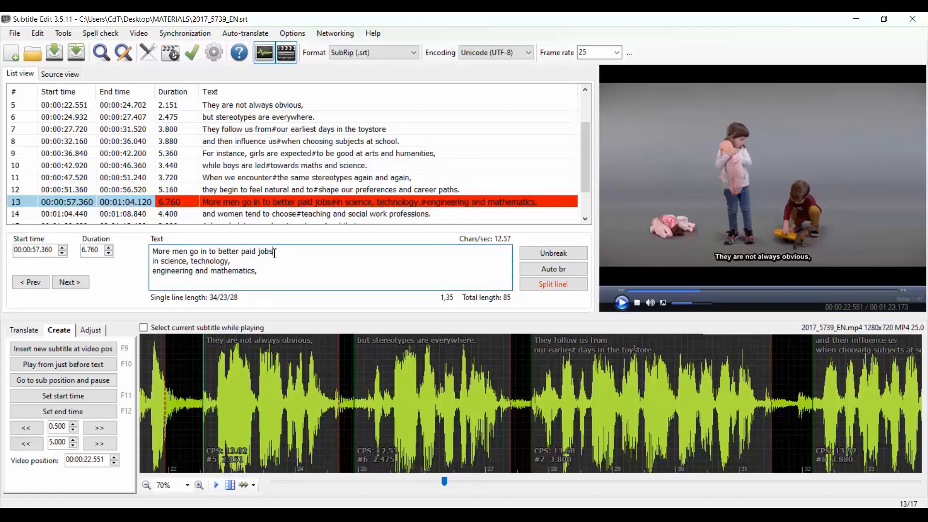
right_click(274, 252)
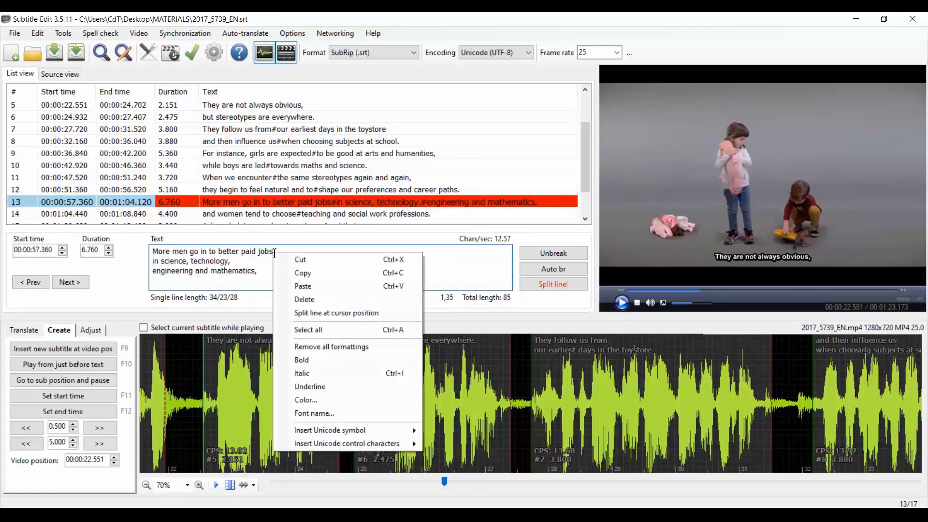
left_click(357, 313)
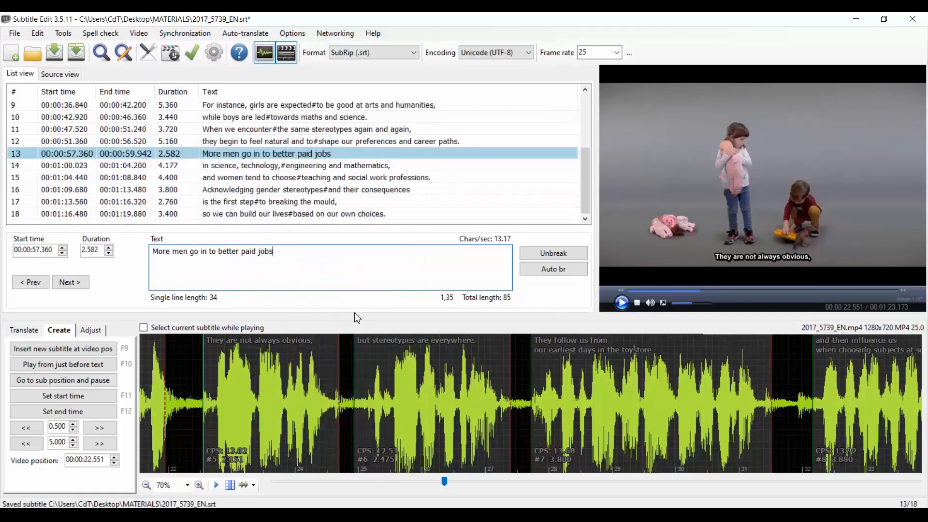
left_click(282, 157)
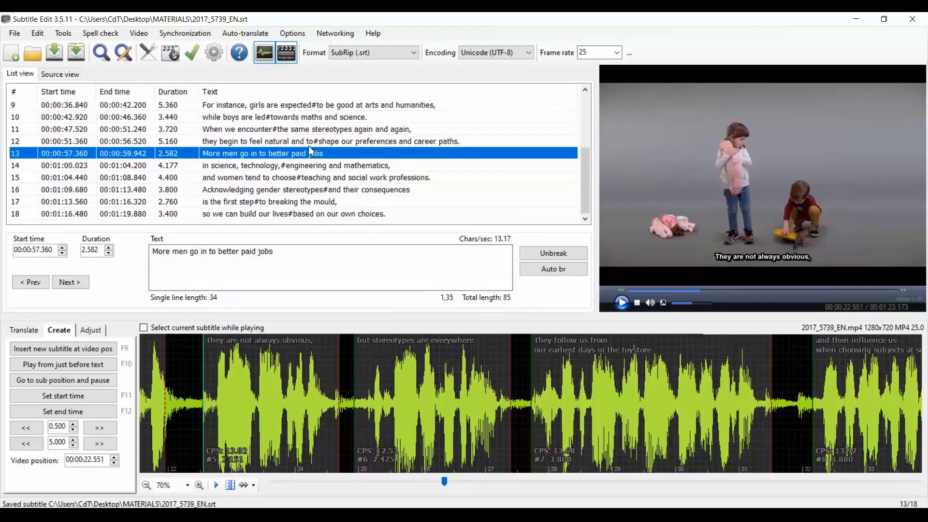
left_click(290, 169)
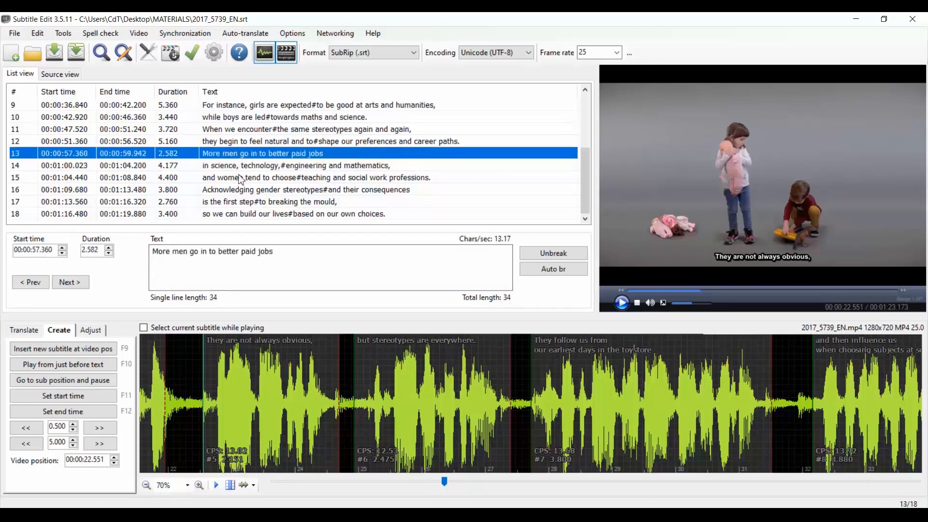
left_click(240, 155)
Split subtitle 14 into two subtitles and undo the split.
left_click(328, 169)
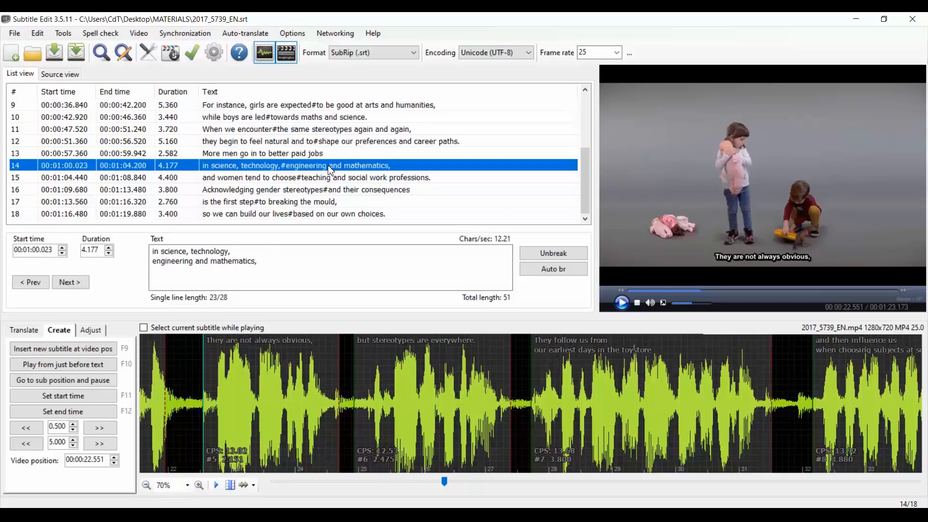
right_click(331, 170)
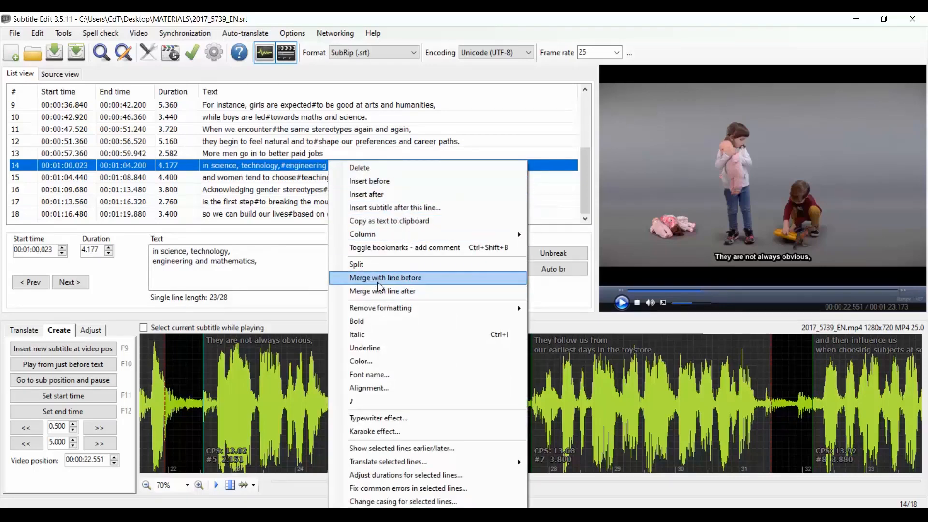
left_click(377, 272)
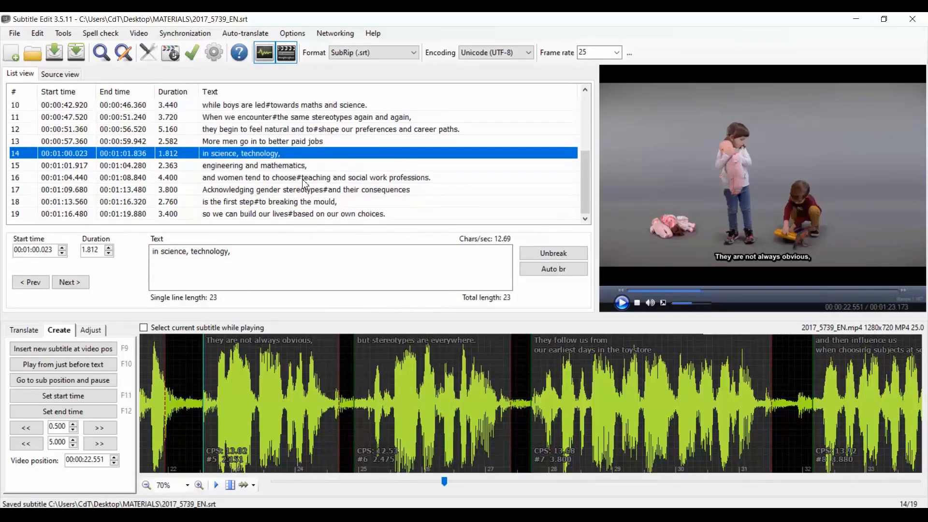
key("ctrl+z")
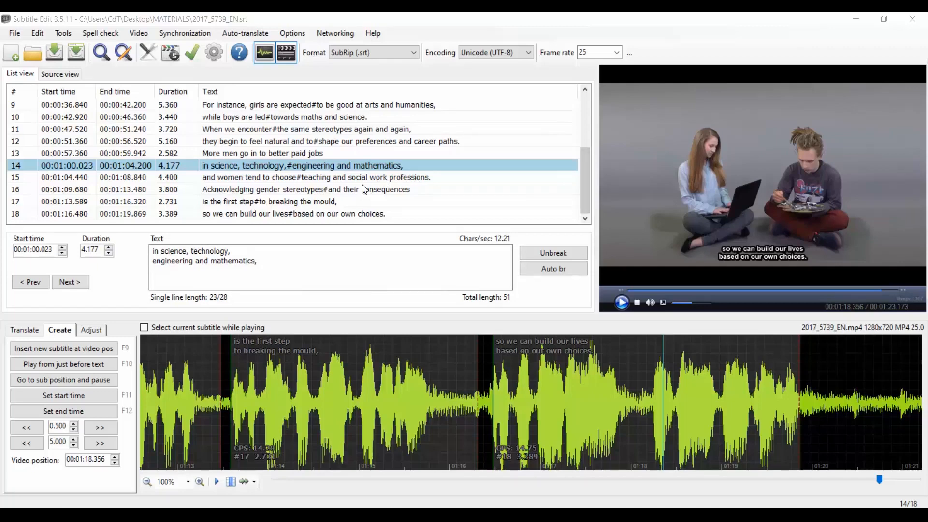
Adjust subtitle 16 on the waveform to start at 00:01:09.653 and end at 00:01:13.420, saving after each change.
left_click(340, 193)
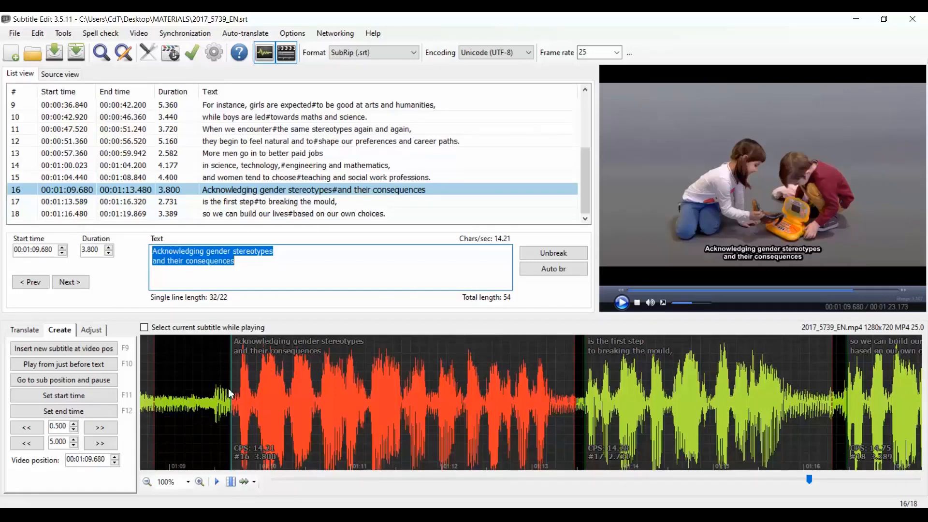
key("ctrl+s")
mouse_move(233, 391)
left_mouse_down()
mouse_move(203, 390)
mouse_move(230, 405)
left_mouse_up()
key("ctrl+s")
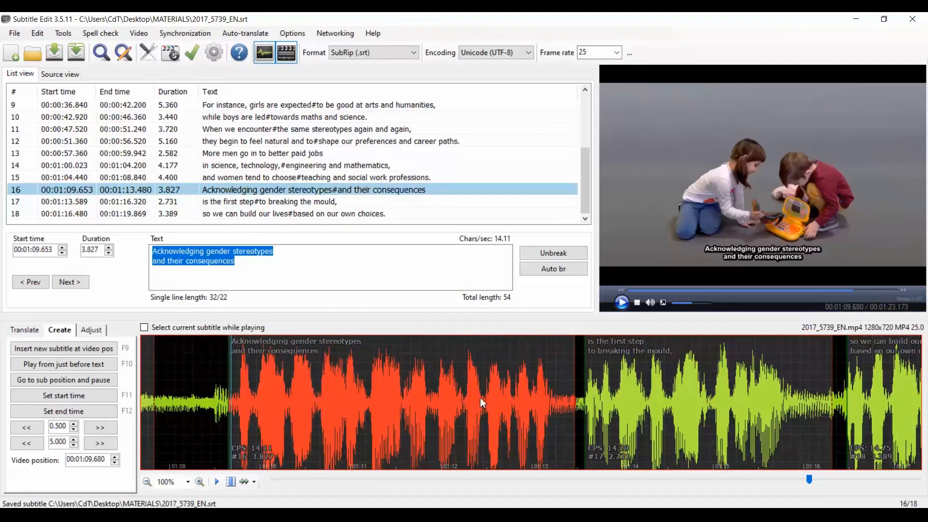
mouse_move(576, 413)
left_mouse_down()
mouse_move(409, 420)
mouse_move(572, 429)
left_mouse_up()
key("ctrl+s")
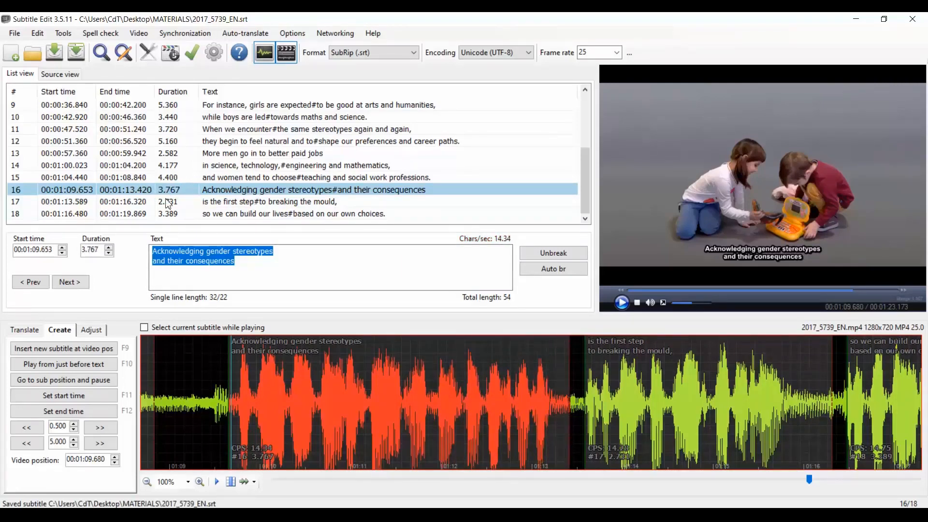
Shorten subtitle 16 on the waveform to end at 00:01:12.246, extend its end to 00:01:13.326, and save the file.
left_click_drag(569, 386, 465, 388)
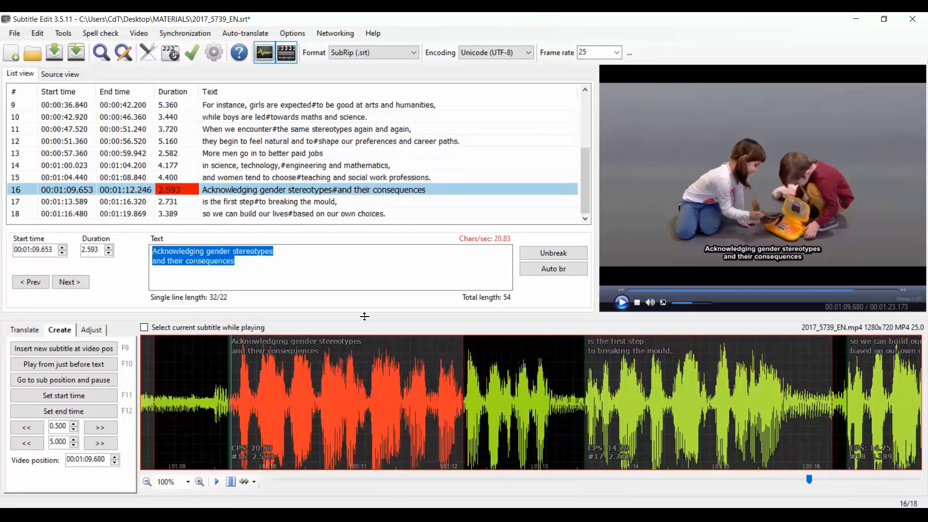
key("ctrl+s")
left_click_drag(465, 410, 563, 412)
key("ctrl+s")
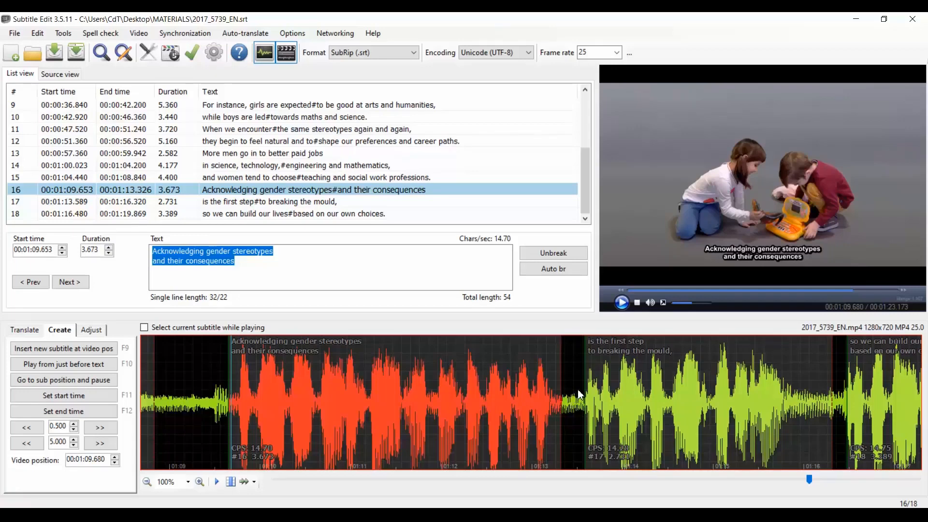
Raise subtitle 16's start time and return it to 00:01:09.653, and raise its duration to 3.873 and return it to 3.673 seconds.
left_click(63, 248)
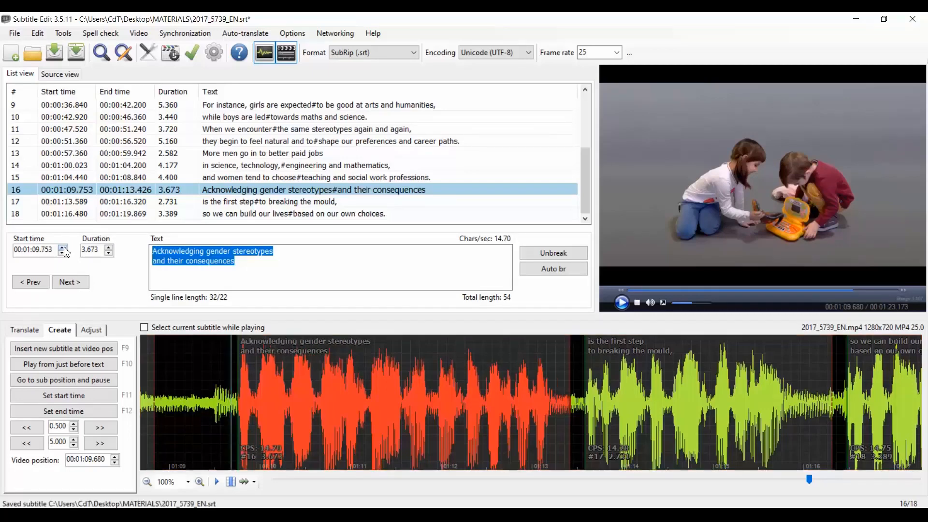
left_click(64, 247)
left_click(63, 253)
left_click(63, 253)
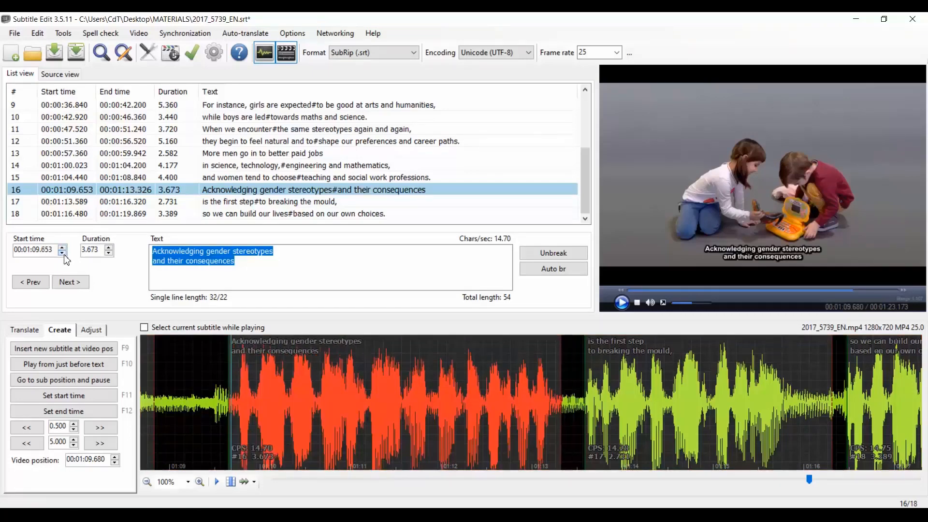
left_click(109, 247)
left_click(109, 248)
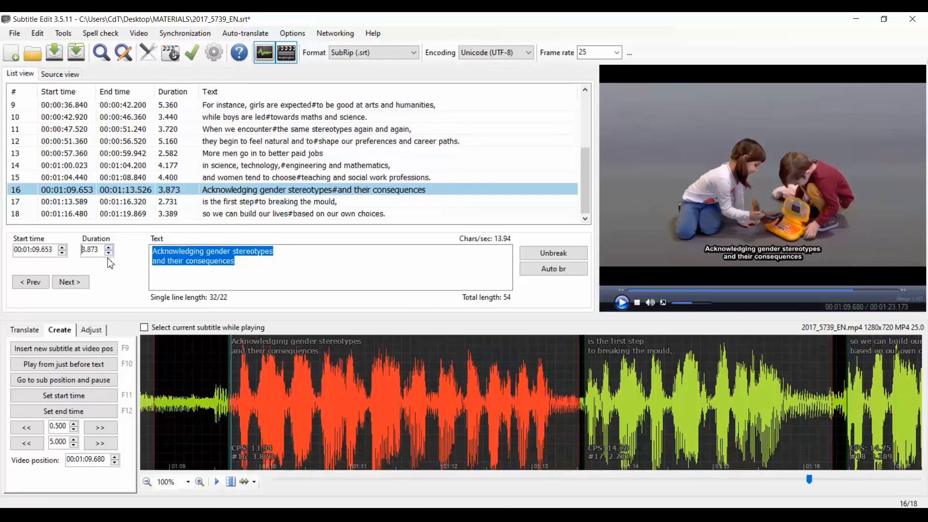
left_click(109, 253)
left_click(109, 254)
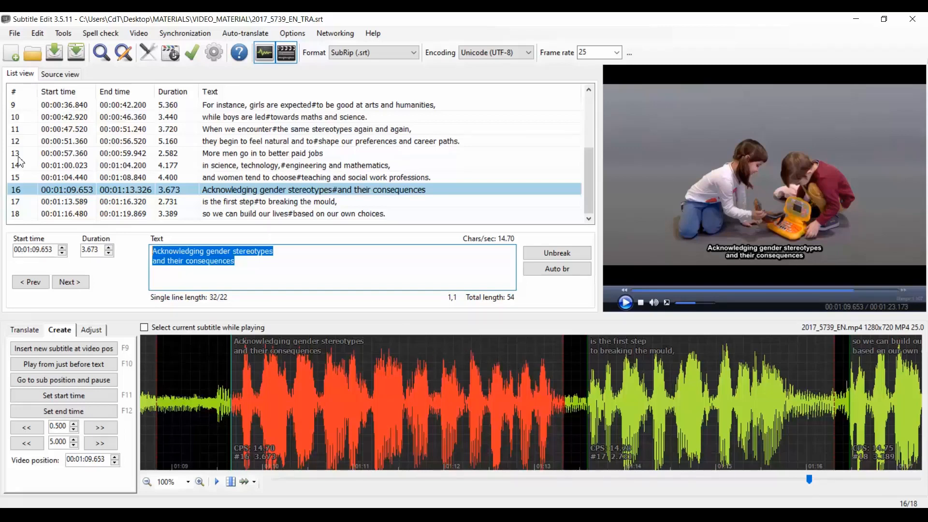
left_click(33, 194)
right_click(436, 377)
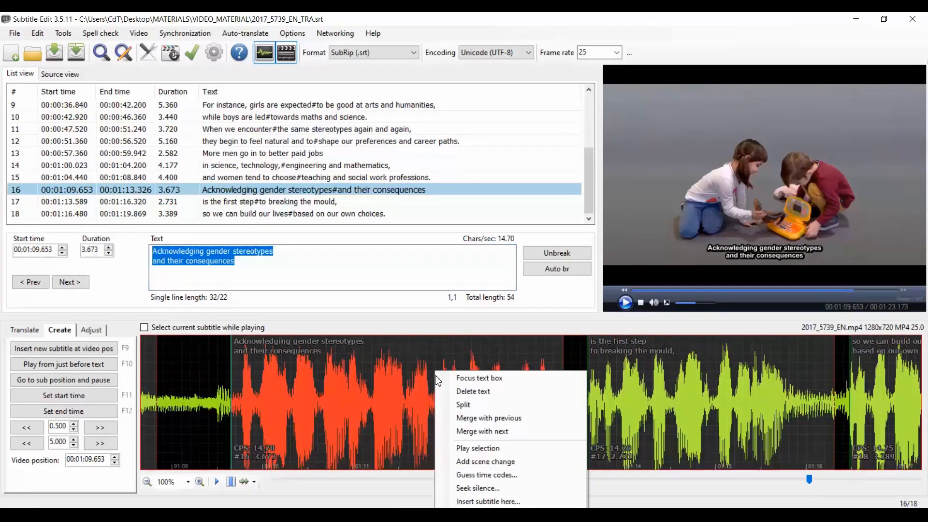
left_click(485, 393)
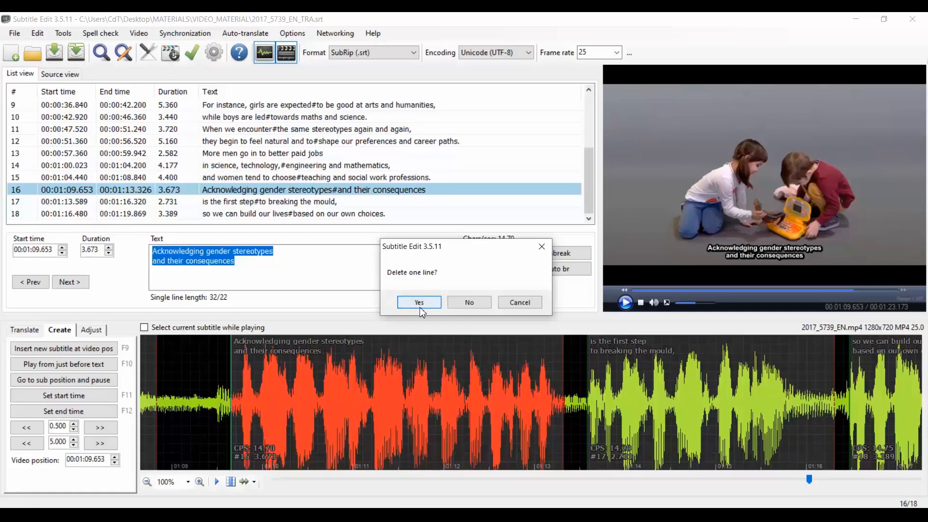
left_click(469, 306)
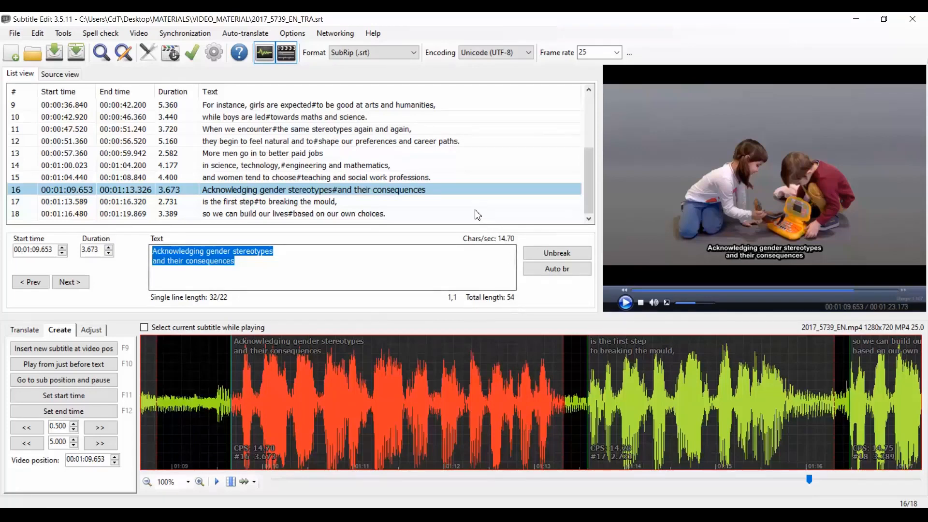
Copy the entire text of subtitle 16 and delete that subtitle from the list.
left_click(426, 273)
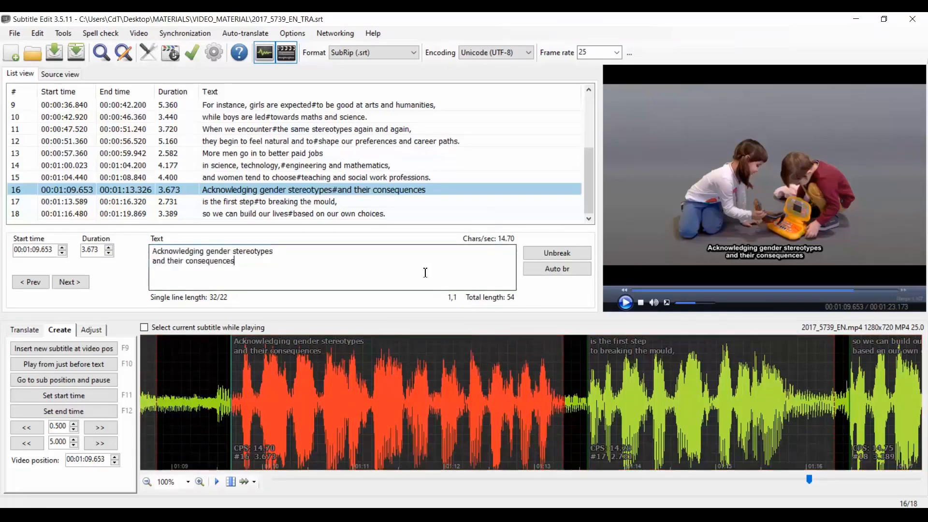
key("ctrl+a")
key("ctrl+c")
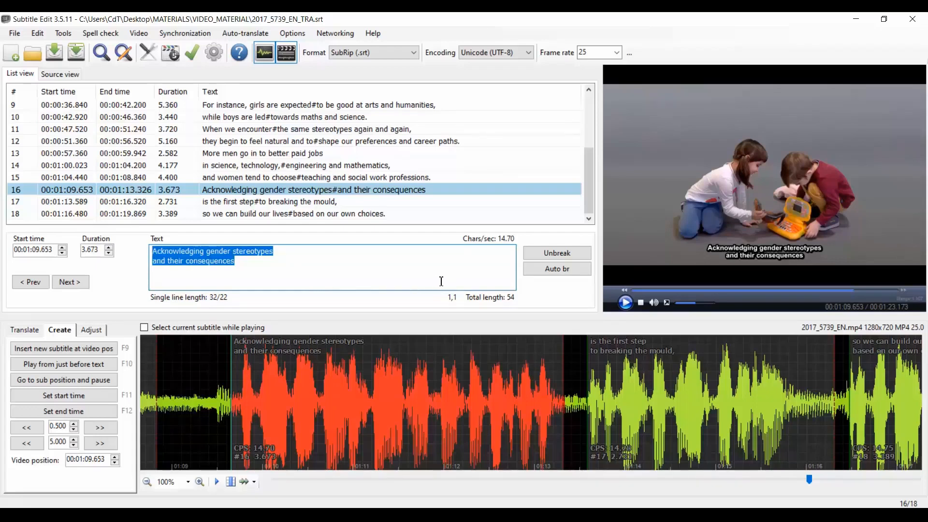
right_click(434, 194)
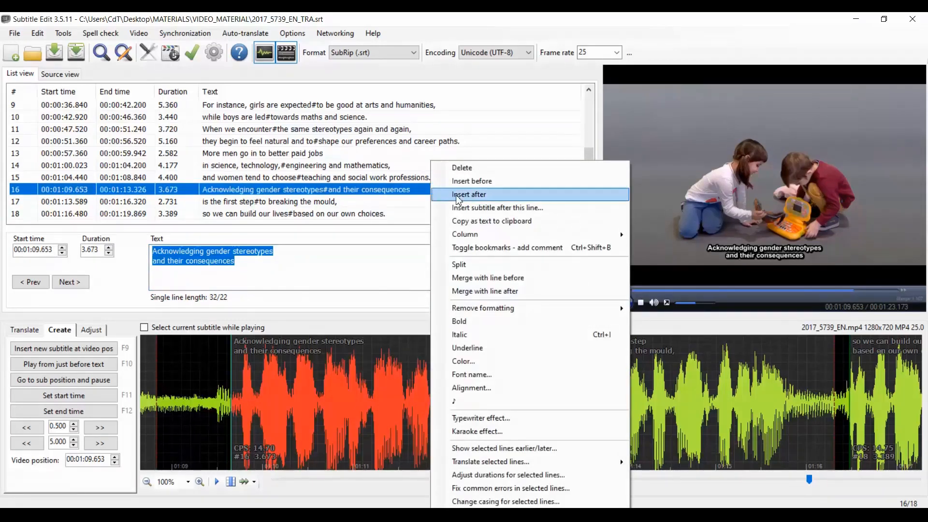
left_click(462, 168)
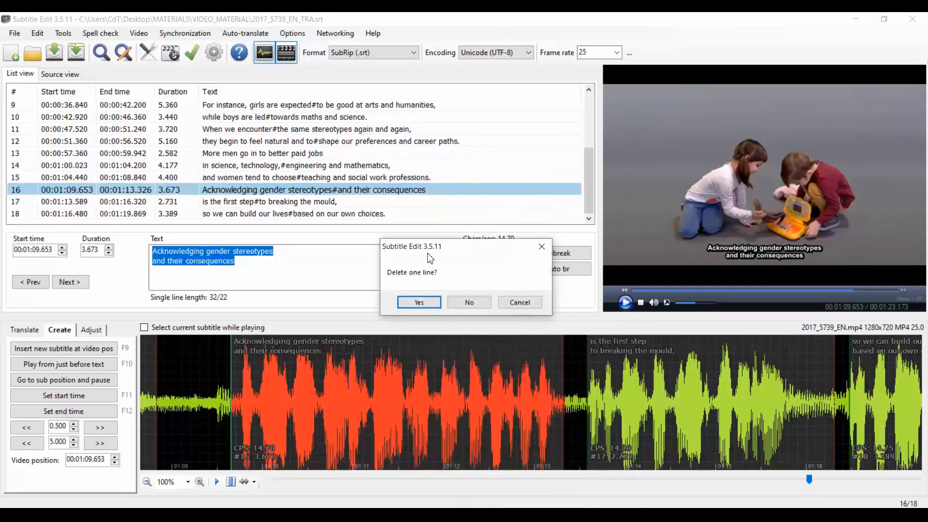
left_click(419, 303)
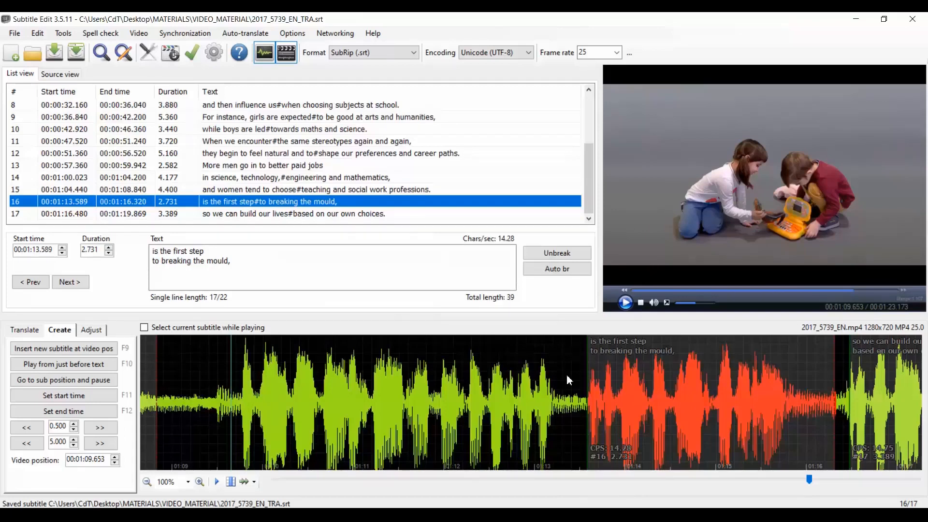
Mark the empty waveform stretch from about 00:01:09.673 to 00:01:13.306 and add a subtitle there from the copied text.
left_click_drag(233, 393, 564, 388)
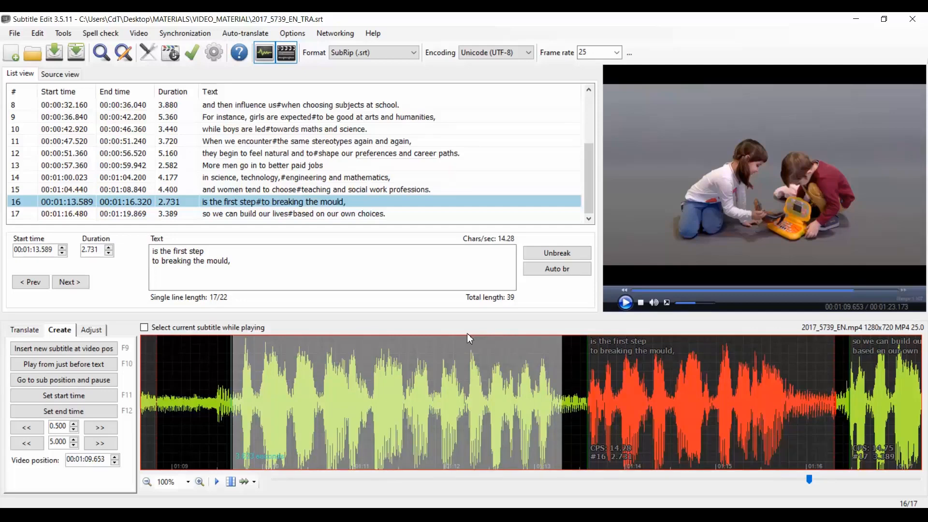
right_click(350, 361)
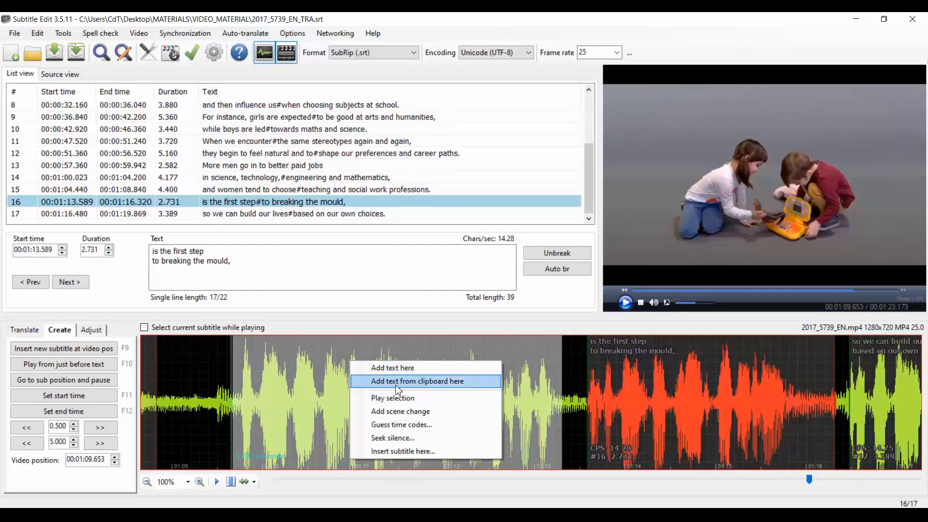
left_click(432, 386)
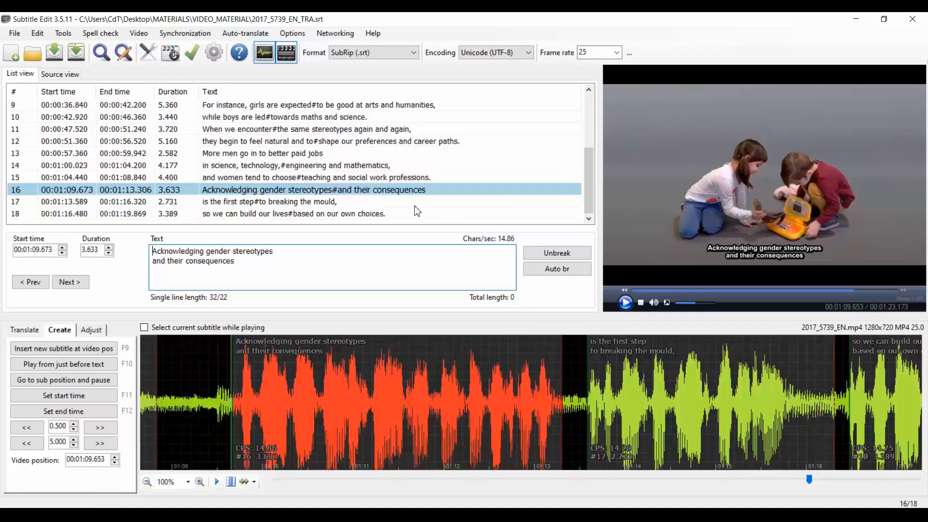
Insert a new subtitle after subtitle 18 and enter "THIS IS A TEST" as its text.
left_click(29, 215)
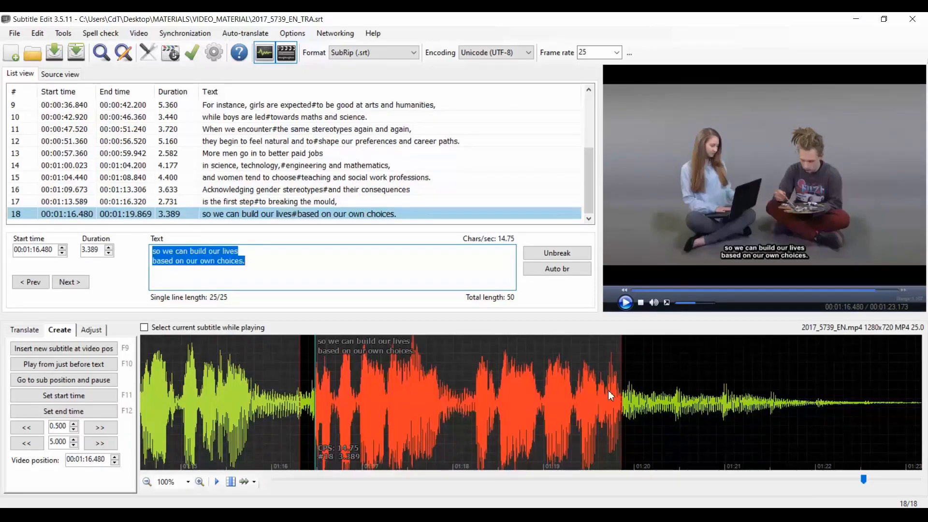
right_click(279, 217)
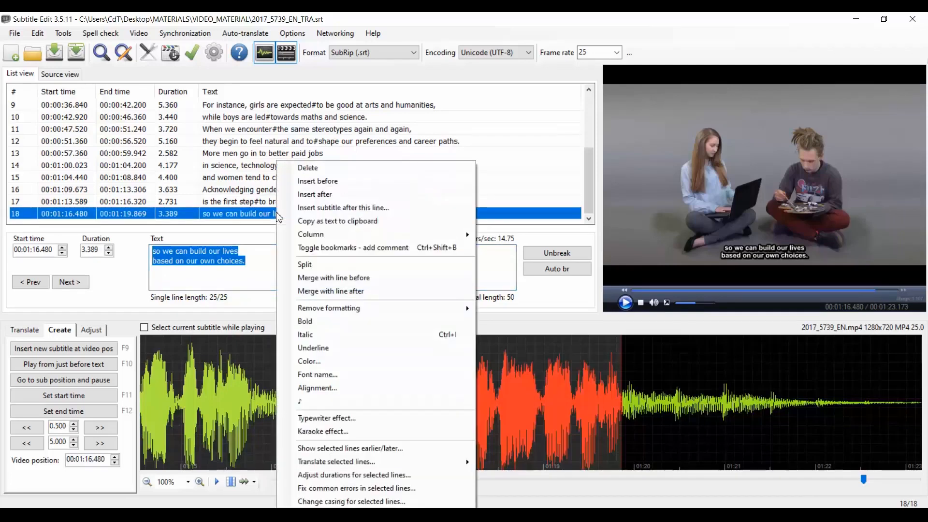
left_click(325, 195)
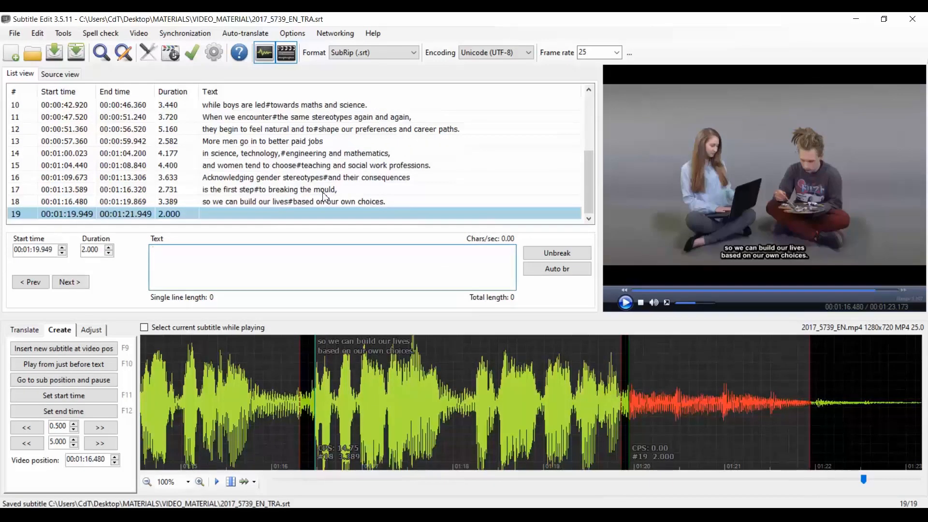
left_click(278, 257)
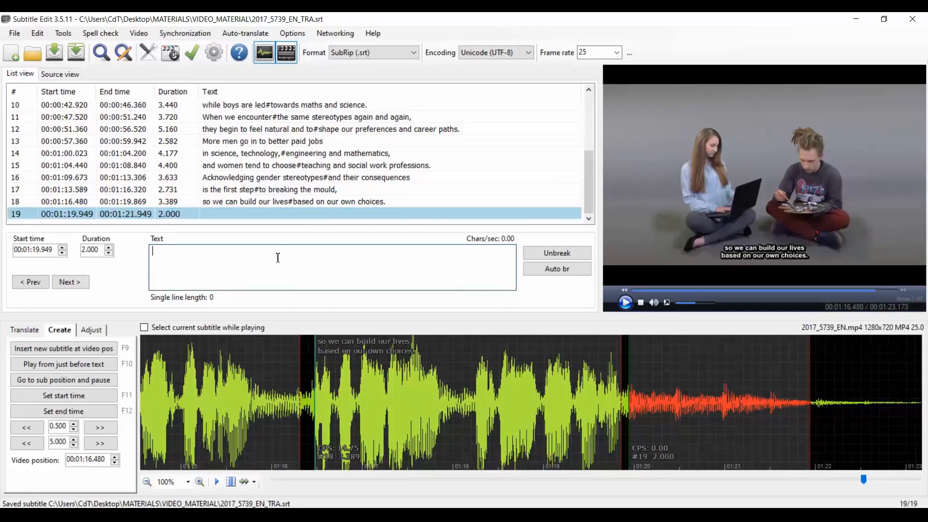
type("TH")
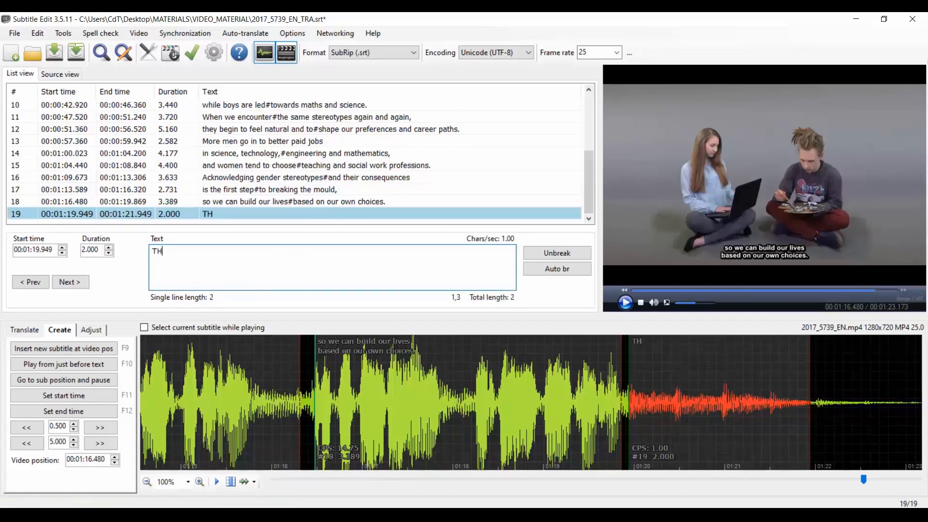
type("IS IS A TEST")
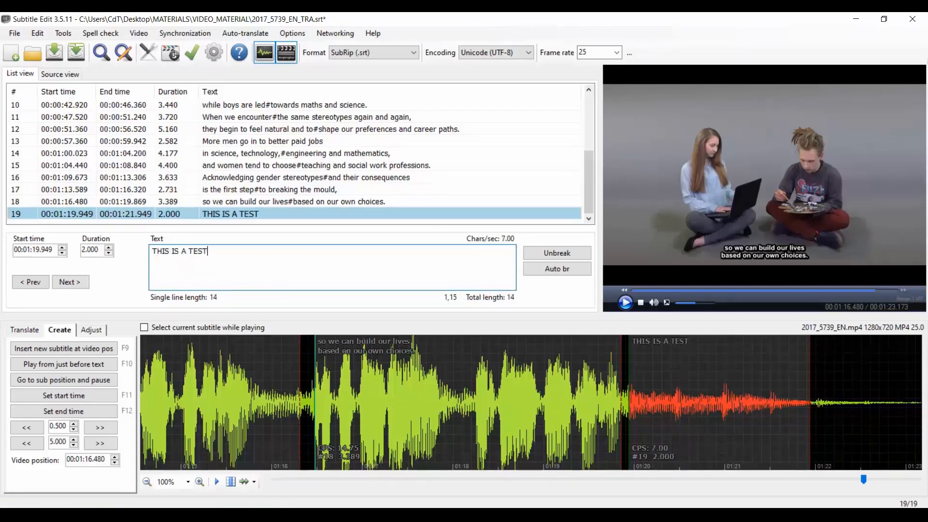
Save the edited subtitle file.
key("ctrl+s")
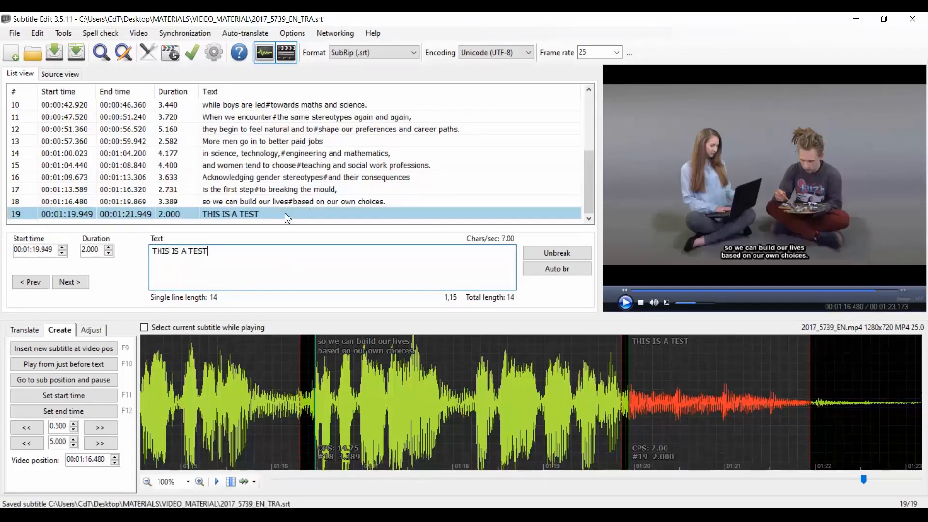
Insert an empty subtitle before subtitle 18 and undo the insertion.
left_click(290, 202)
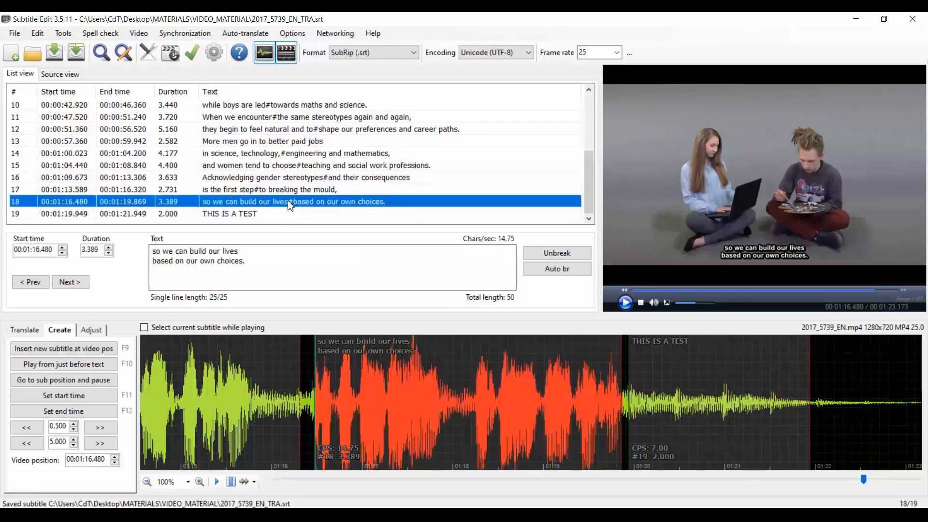
right_click(296, 202)
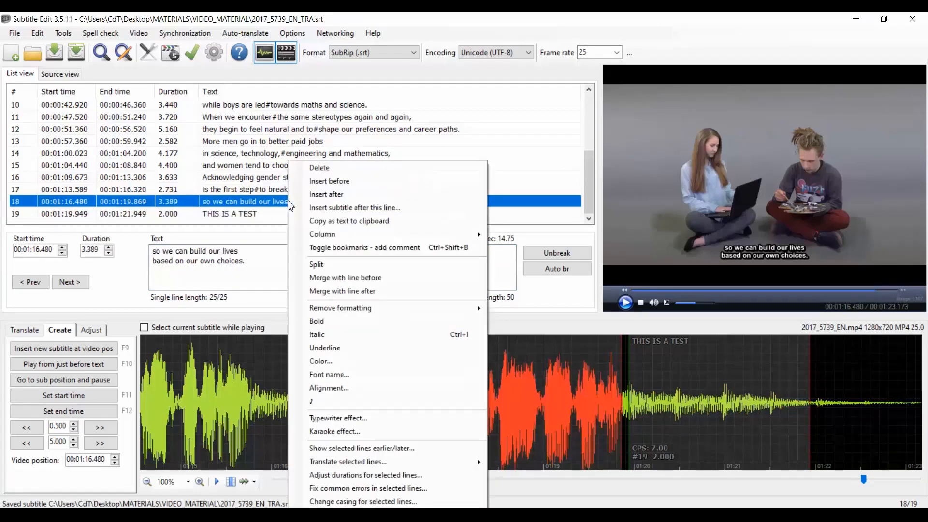
left_click(327, 180)
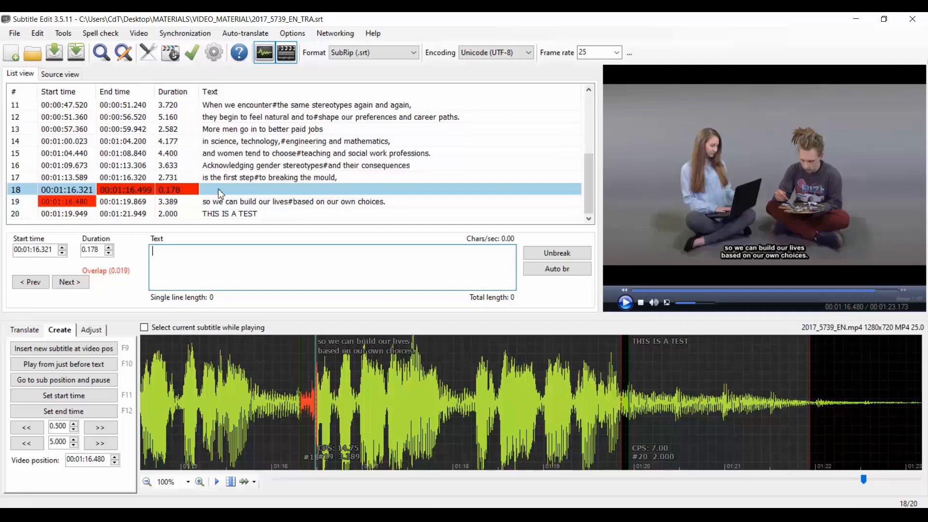
key("ctrl+z")
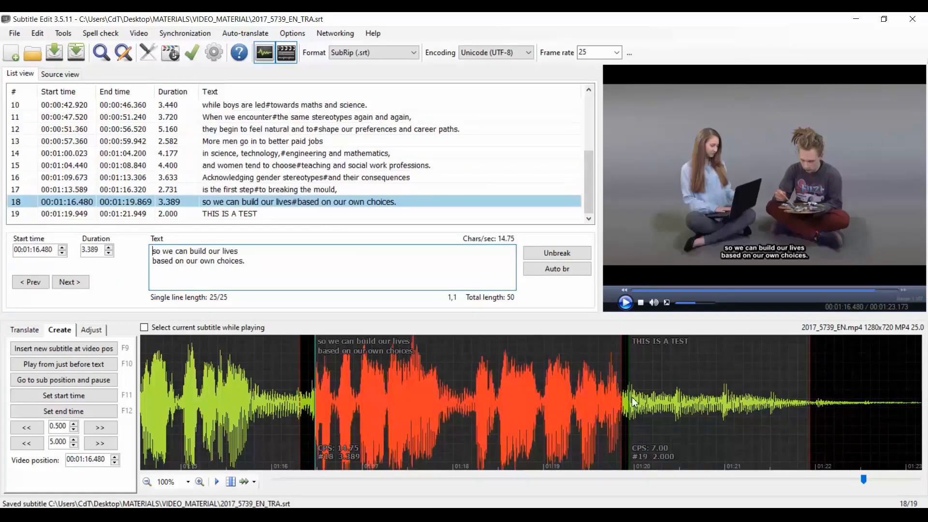
Delete the "THIS IS A TEST" subtitle from the waveform and confirm the deletion.
right_click(664, 357)
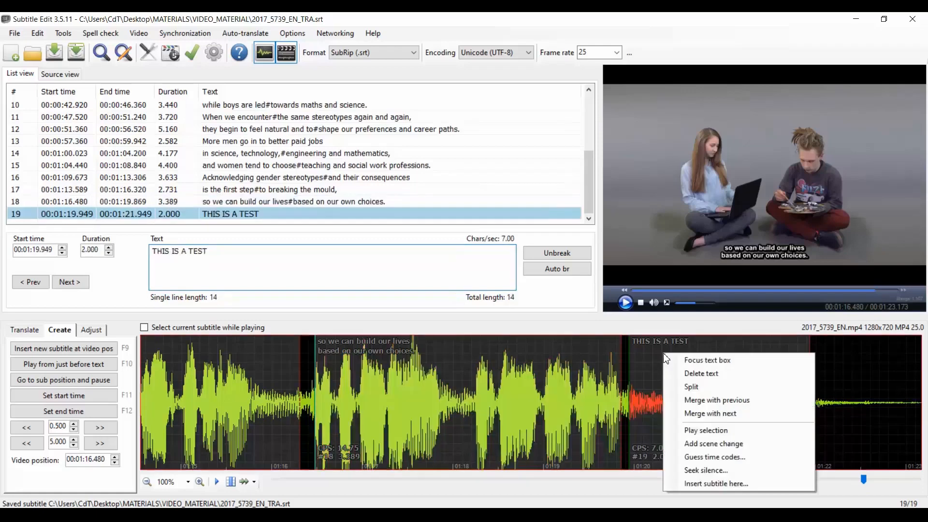
left_click(700, 374)
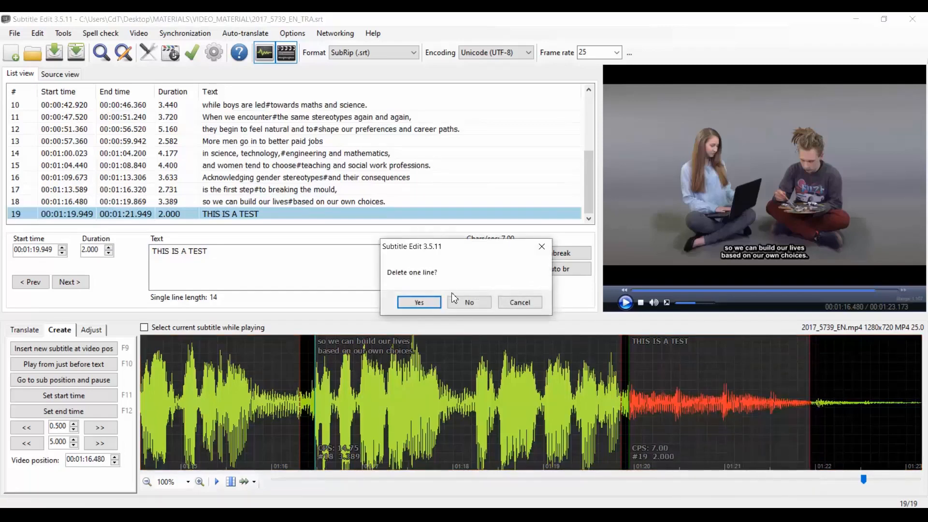
left_click(438, 302)
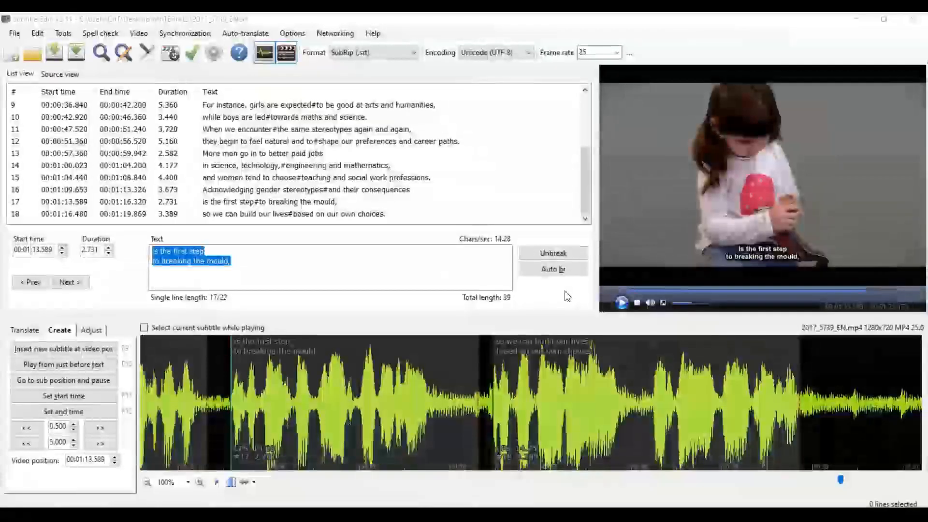
Save a copy of the subtitle file as 2017_5739_EN_TRA in SubRip format in the VIDEO_MATERIAL folder.
mouse_move(585, 202)
left_mouse_down()
mouse_move(585, 151)
mouse_move(587, 196)
left_mouse_up()
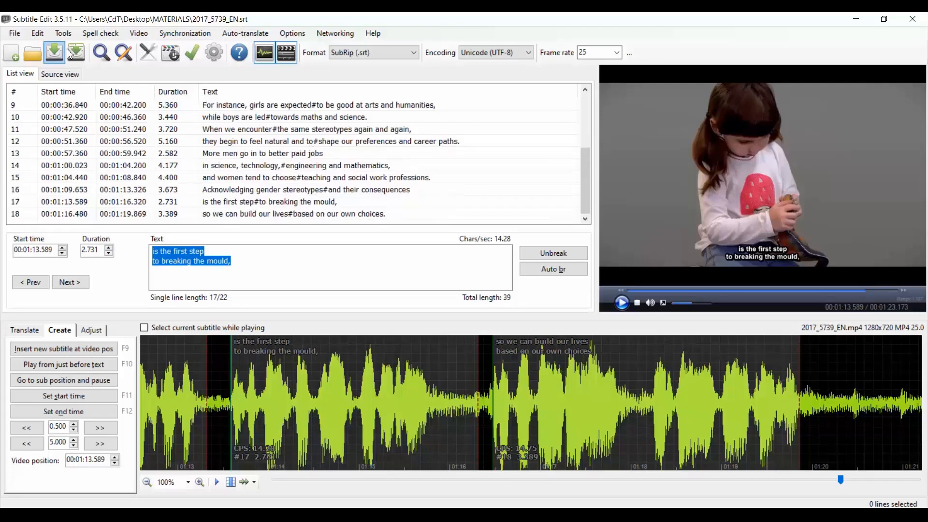
left_click(15, 37)
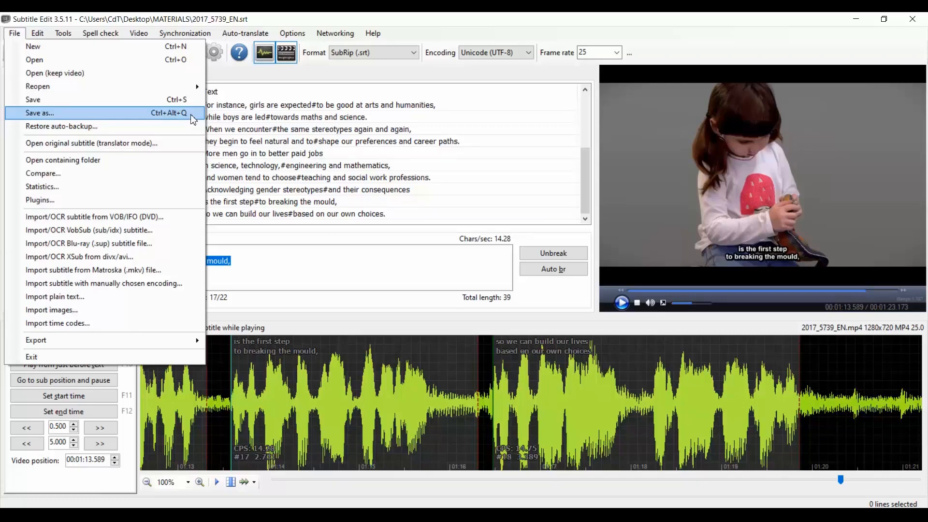
left_click(289, 196)
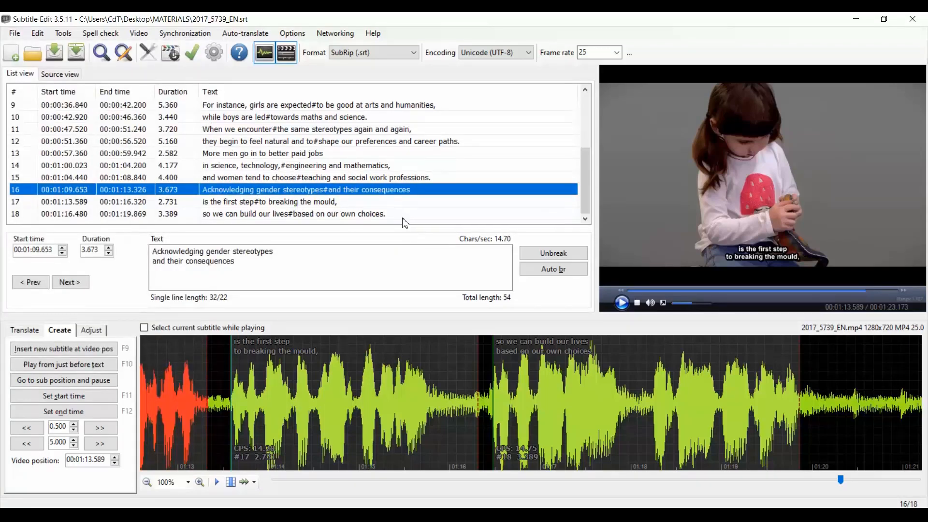
key("ctrl+shift+s")
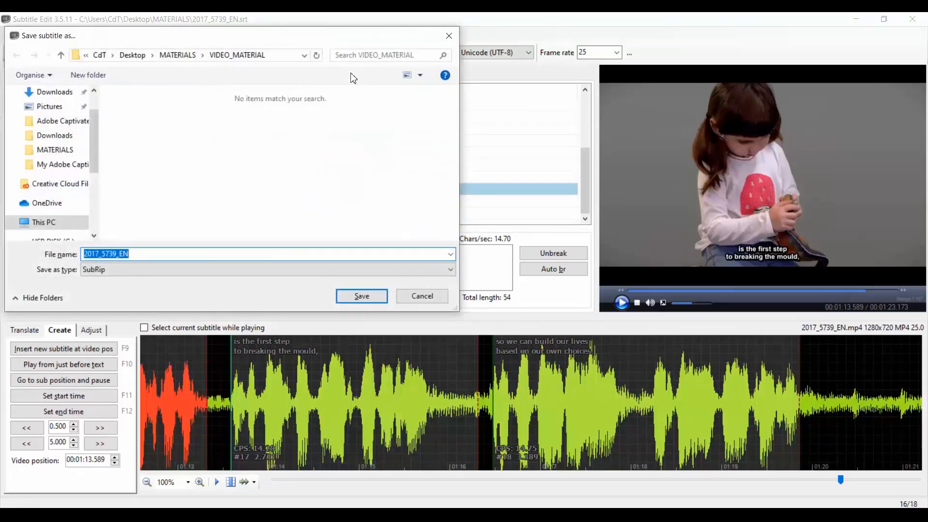
left_click_drag(335, 36, 428, 37)
right_click(226, 240)
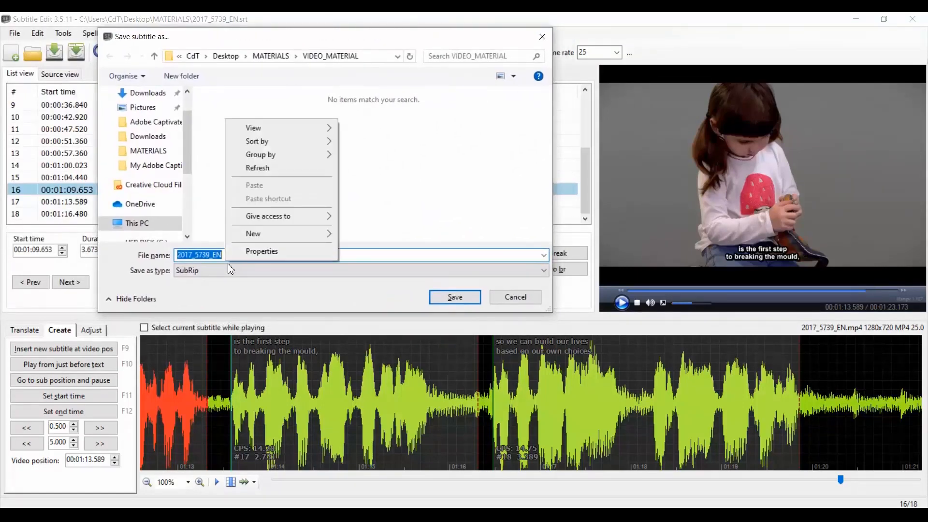
left_click(234, 259)
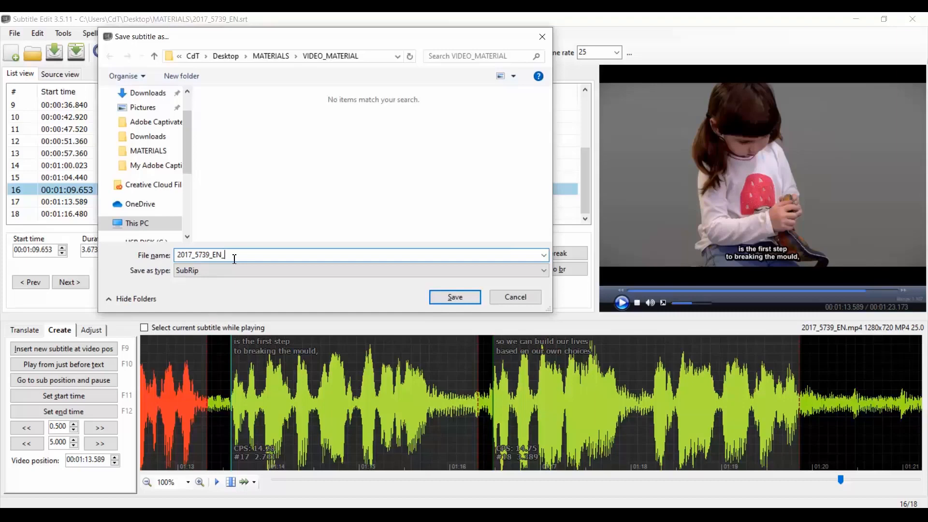
type("_TRA")
left_click(455, 298)
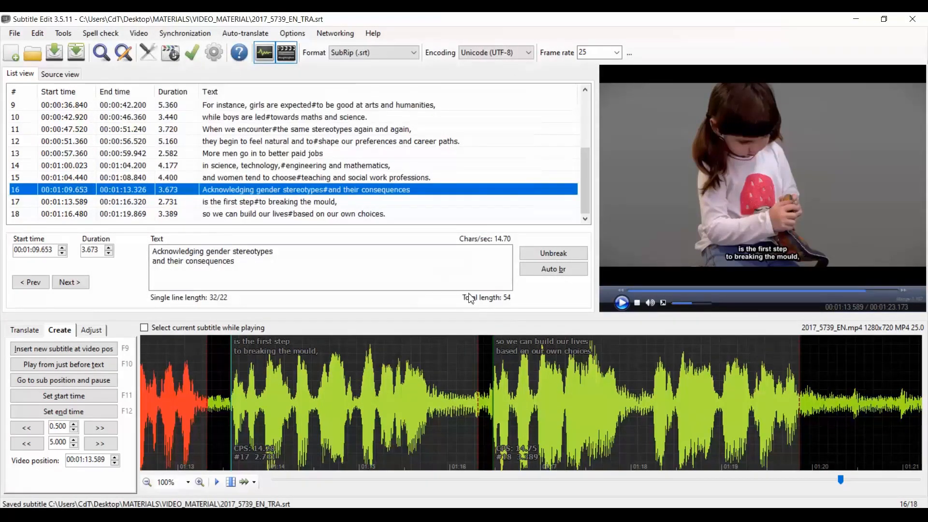
Review the auto-backup interval choices in the general settings, keeping Every minute.
left_click(294, 33)
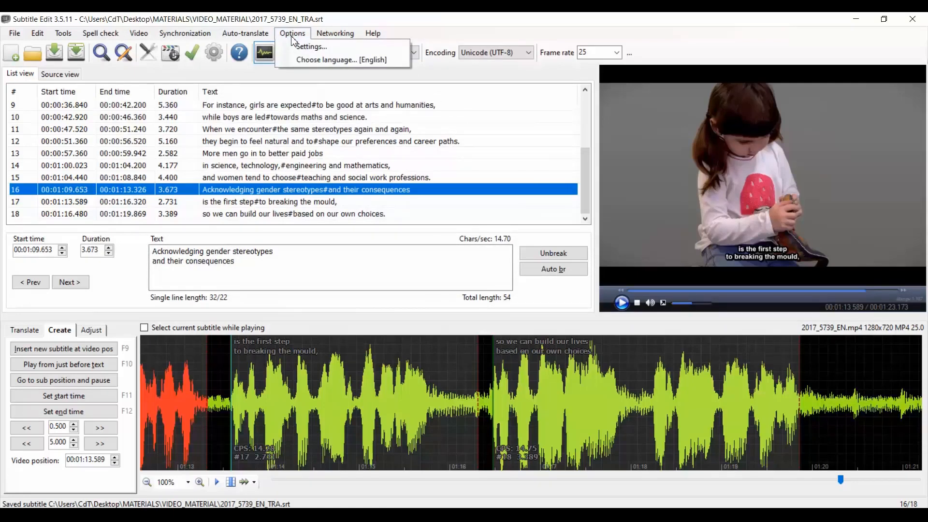
left_click(336, 49)
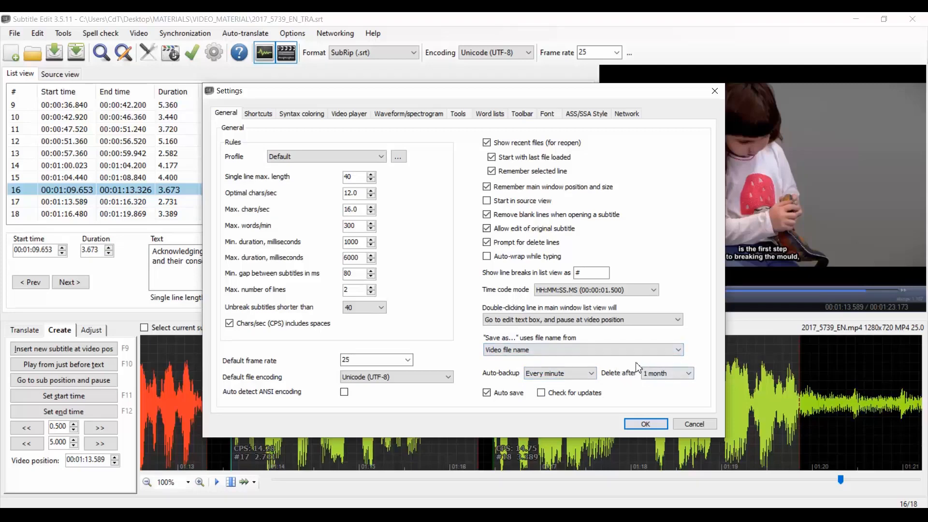
left_click(595, 374)
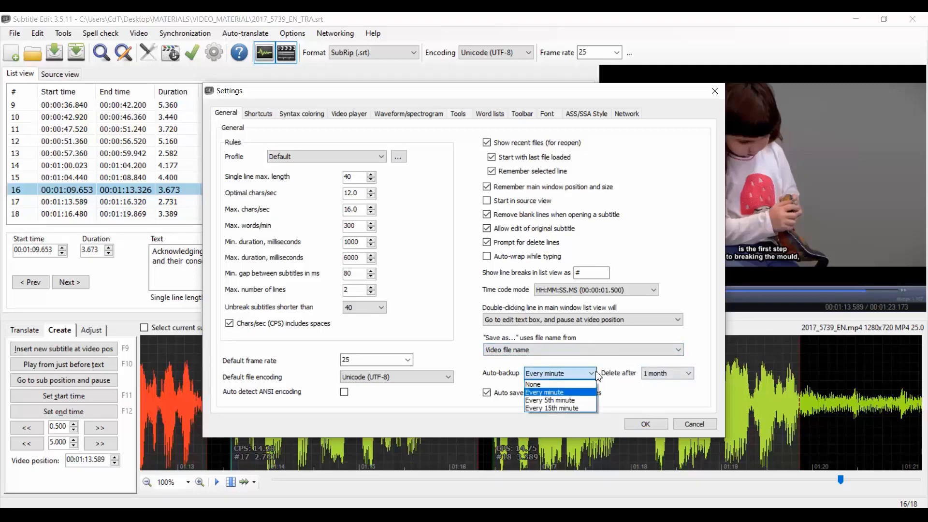
left_click(595, 373)
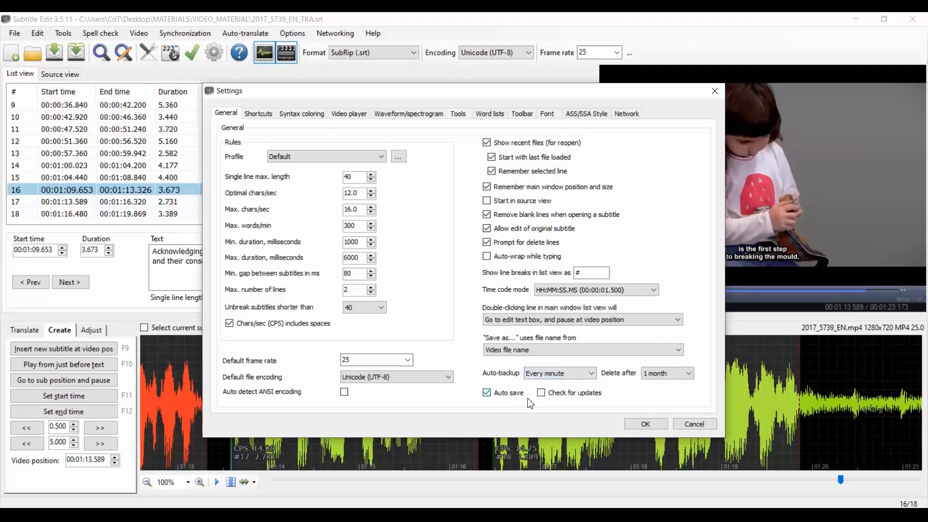
left_click(645, 425)
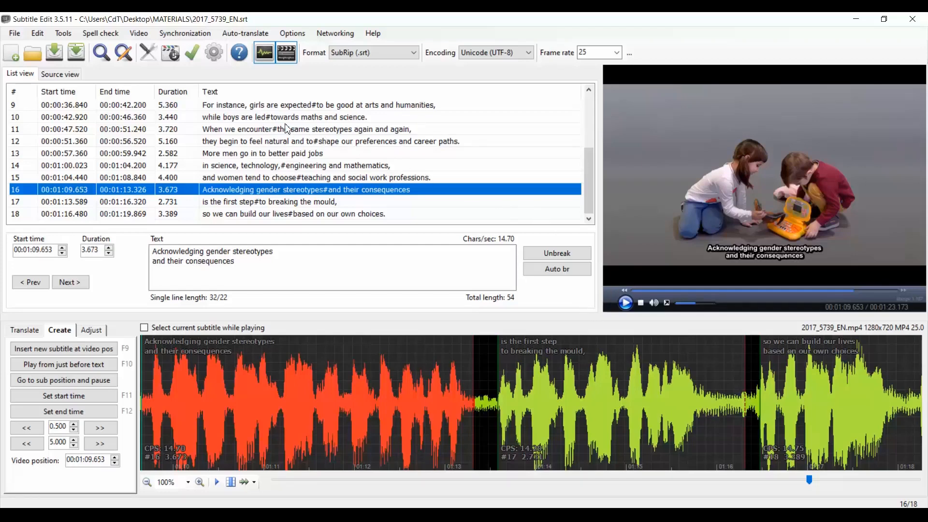
Start a new empty subtitle project and open REVISION_EXERCISE_FR_TRA.srt from the REVISION folder.
left_click(15, 34)
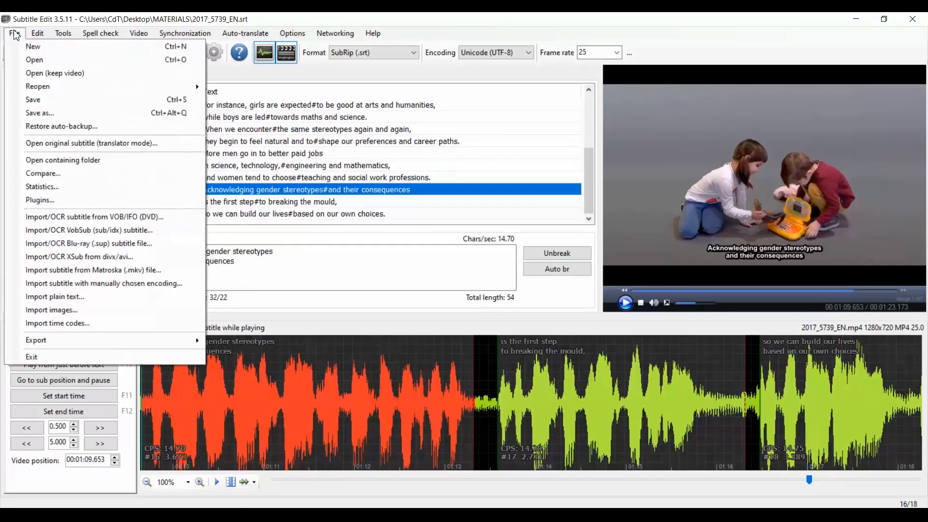
left_click(29, 48)
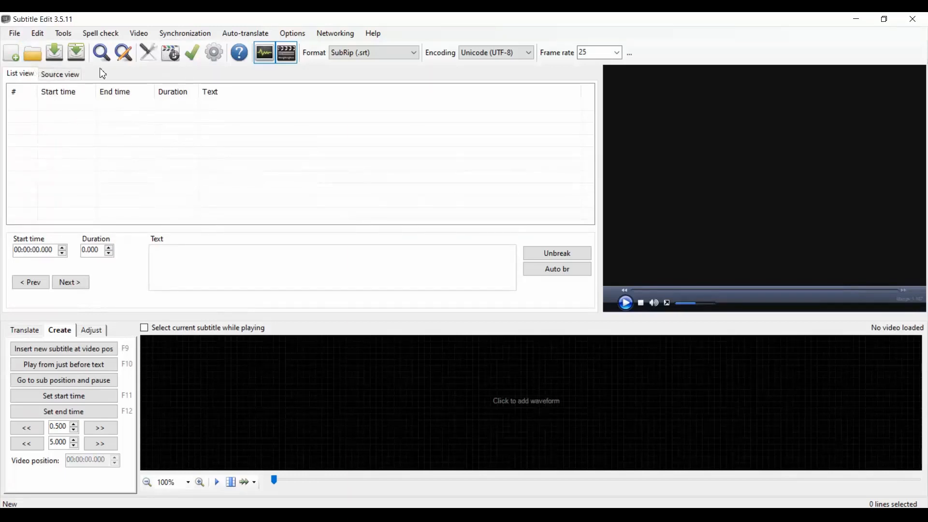
left_click(15, 34)
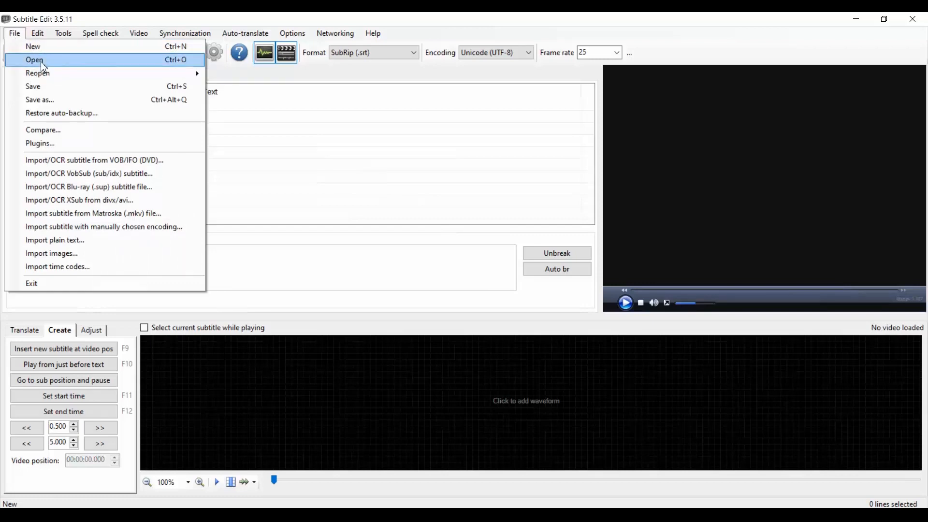
left_click(62, 70)
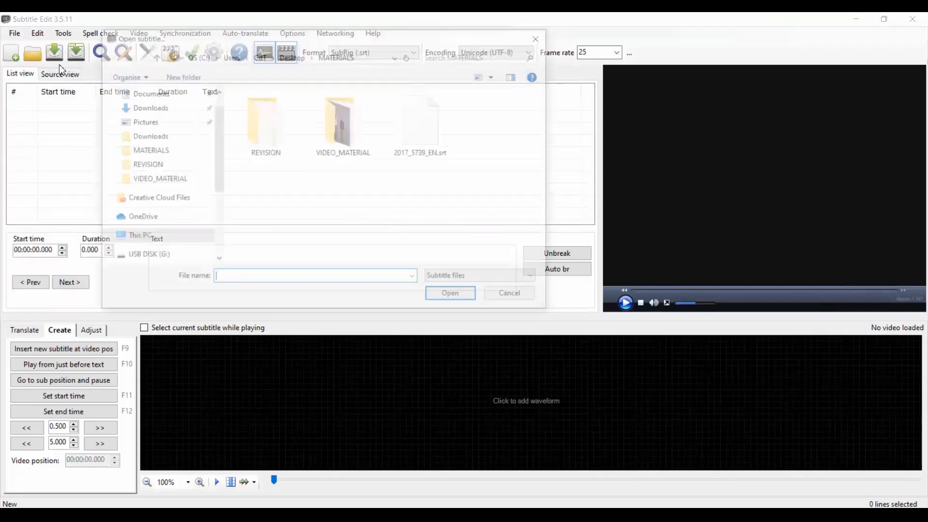
double_click(278, 144)
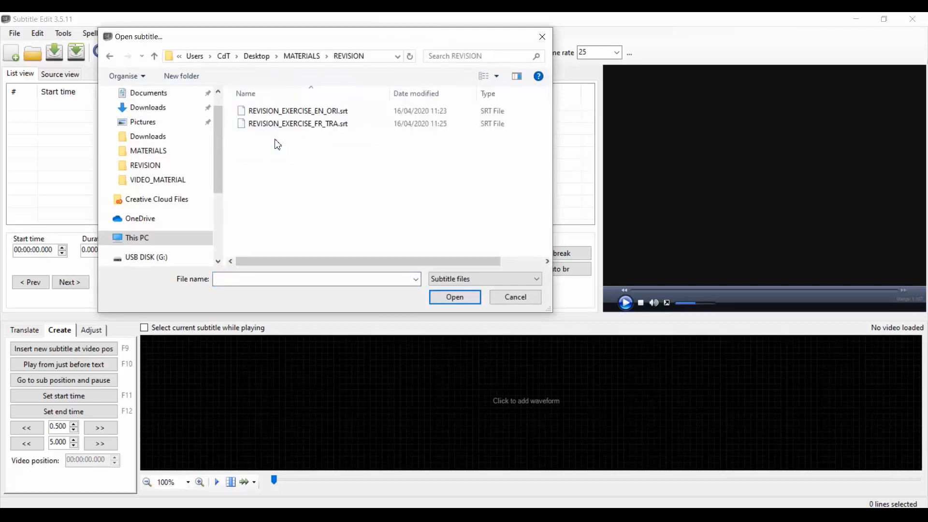
left_click(319, 129)
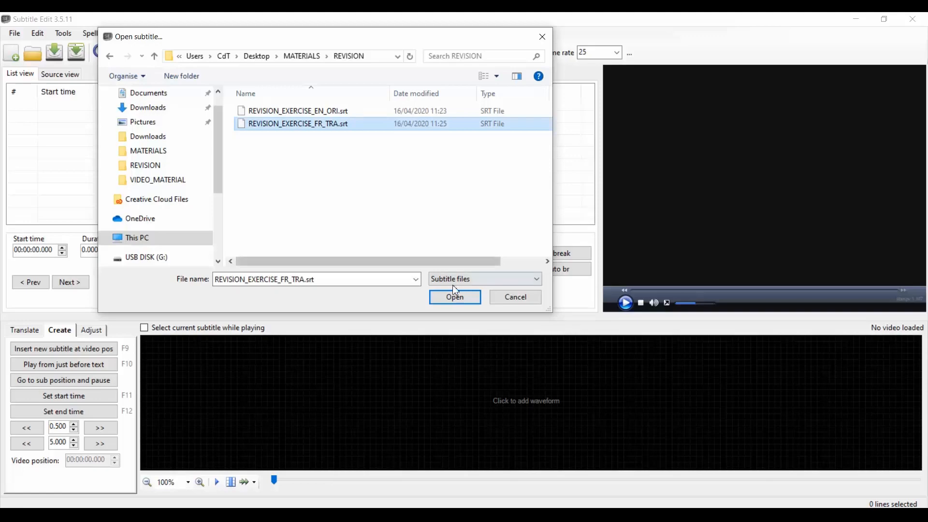
left_click(456, 297)
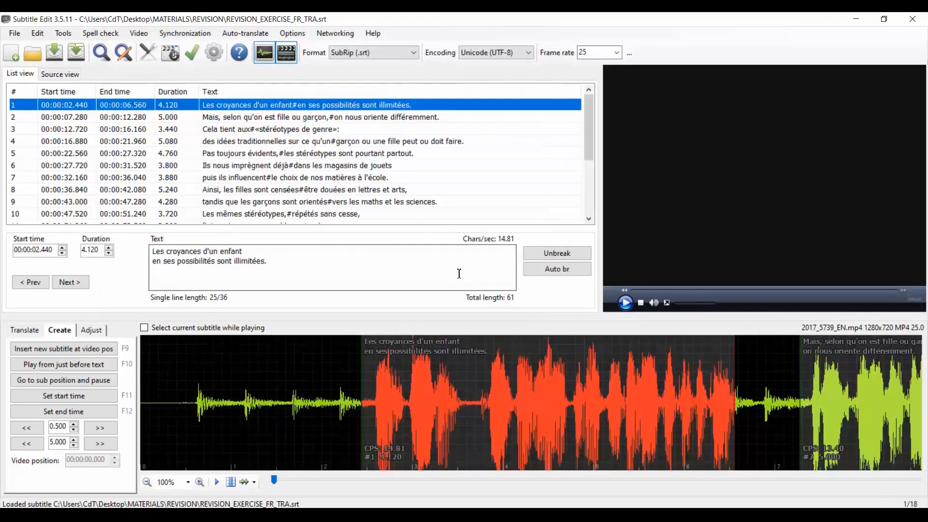
Look through the French subtitle list and show subtitle 12 in the video.
scroll(311, 159, "down", 2)
left_click(310, 152)
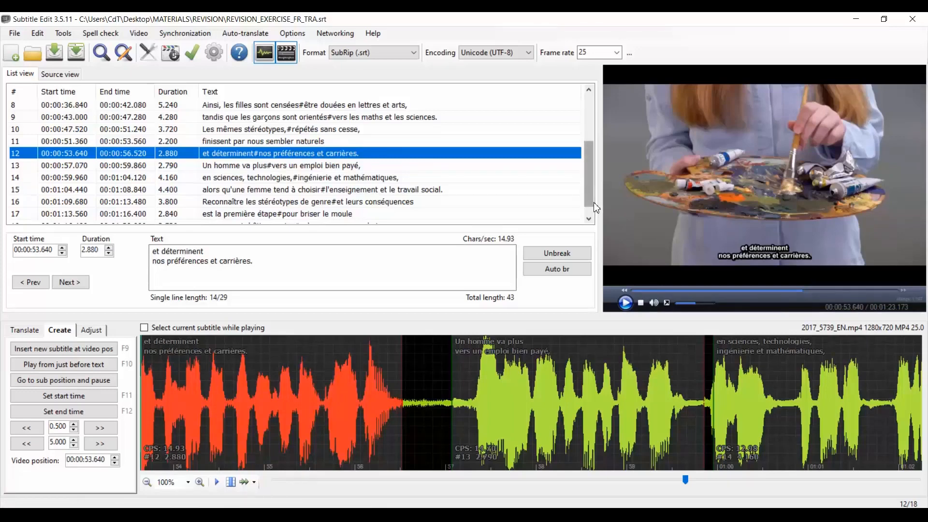
mouse_move(590, 199)
left_mouse_down()
mouse_move(589, 154)
mouse_move(595, 196)
left_mouse_up()
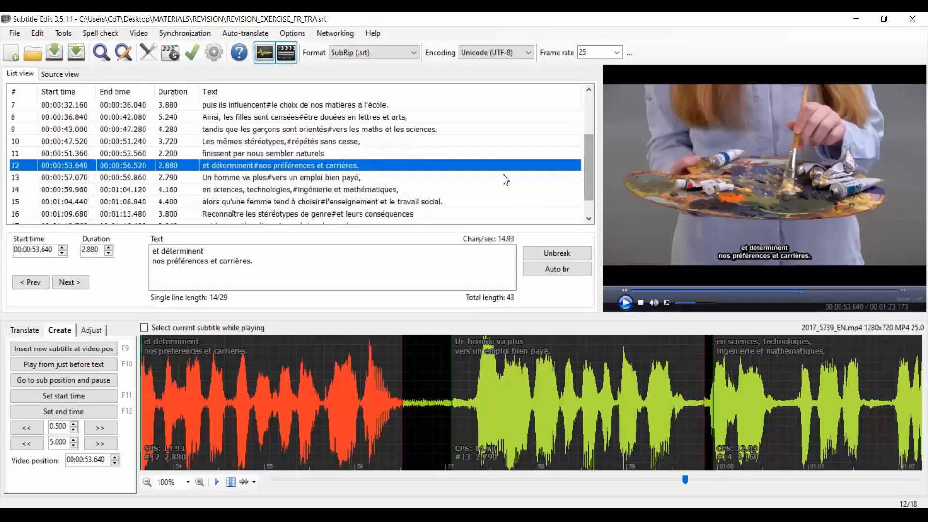
Load REVISION_EXERCISE_EN_ORI.srt as the original subtitle in translator mode.
left_click(12, 33)
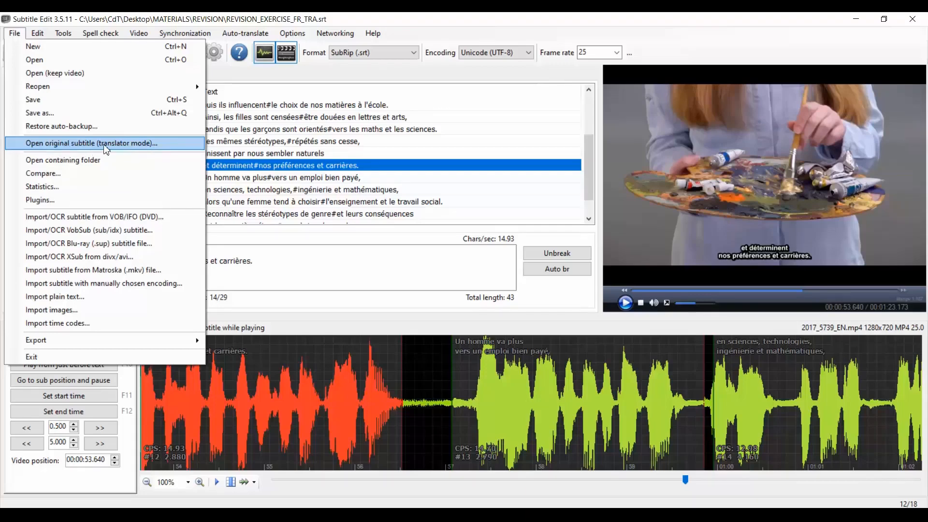
left_click(153, 145)
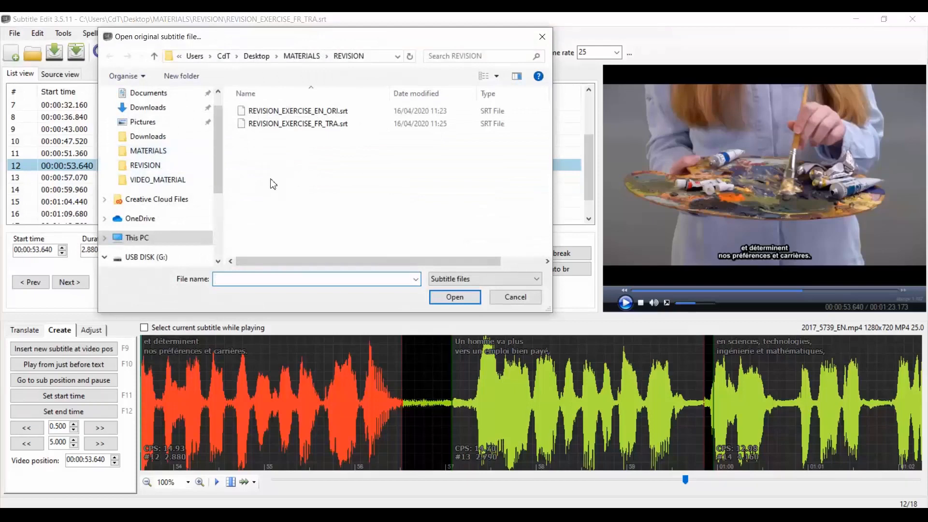
left_click(321, 115)
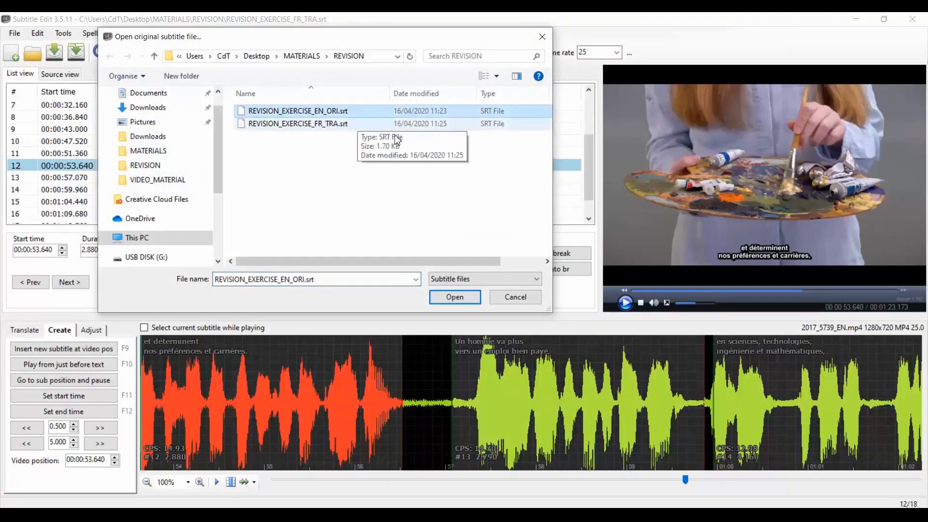
left_click(454, 296)
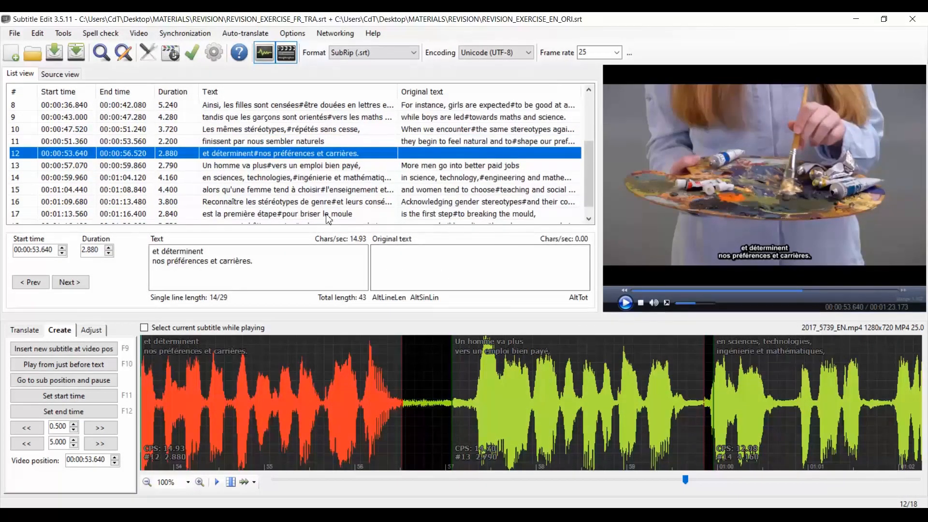
Compare the French translation with the original English text for subtitles 10 and 11.
left_click(260, 131)
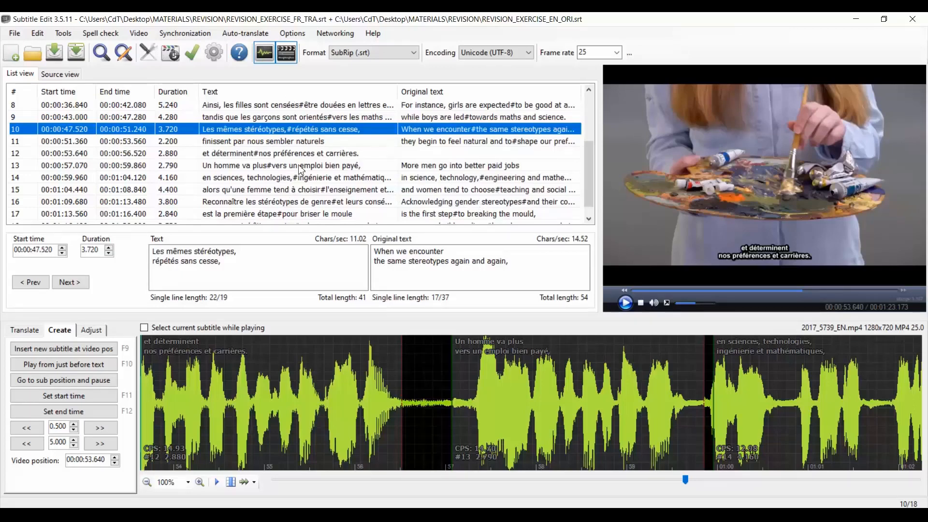
left_click(288, 146)
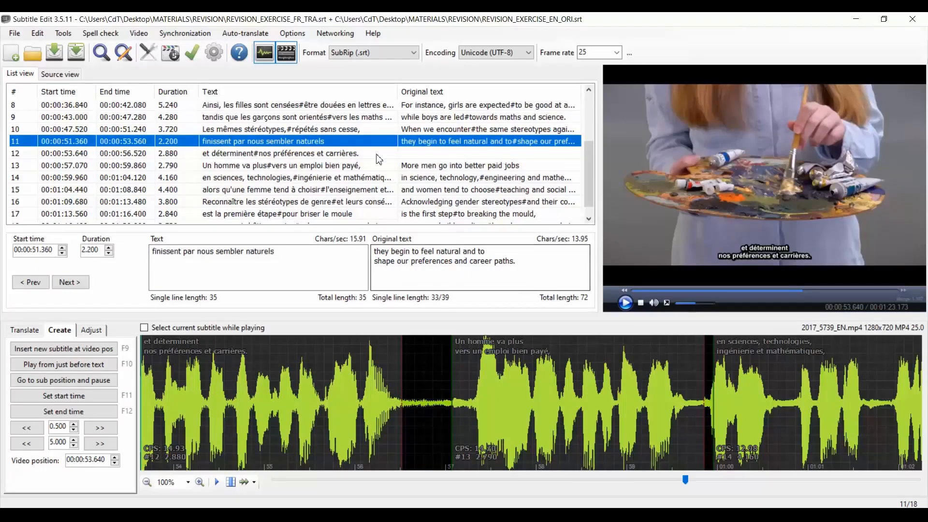
Compare the French text of subtitles 11 and 12 with the corresponding English original lines.
left_click(428, 153)
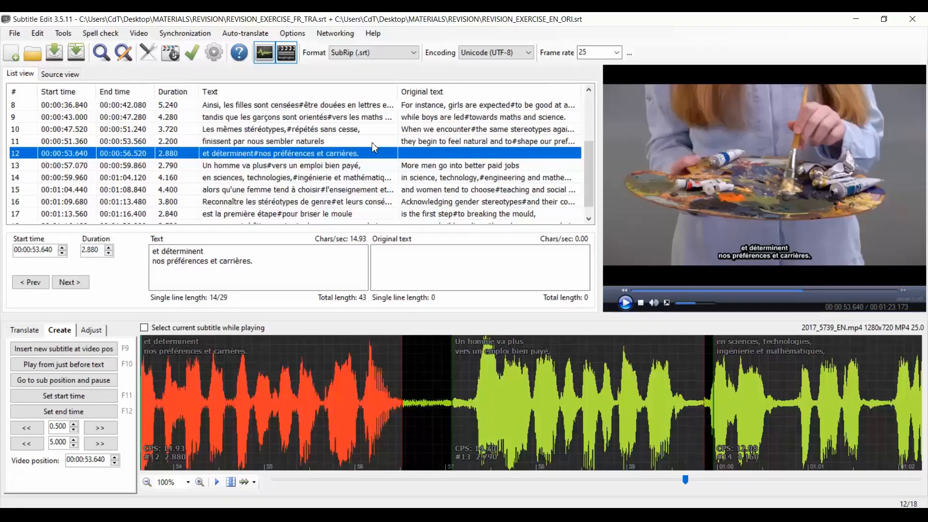
left_click(411, 143)
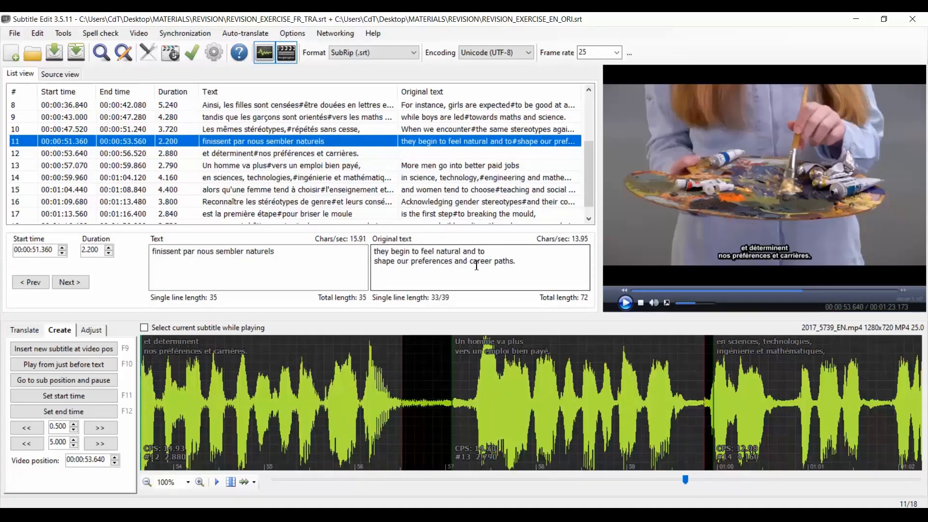
left_click(308, 156)
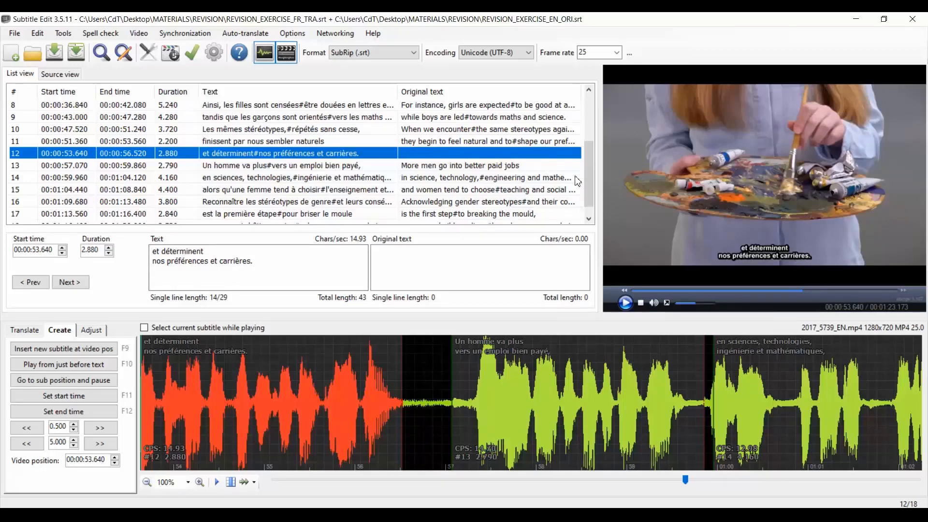
Widen the subtitle list area, narrow the French text column slightly, and select subtitle 15.
left_click_drag(591, 187, 705, 204)
left_click(605, 224)
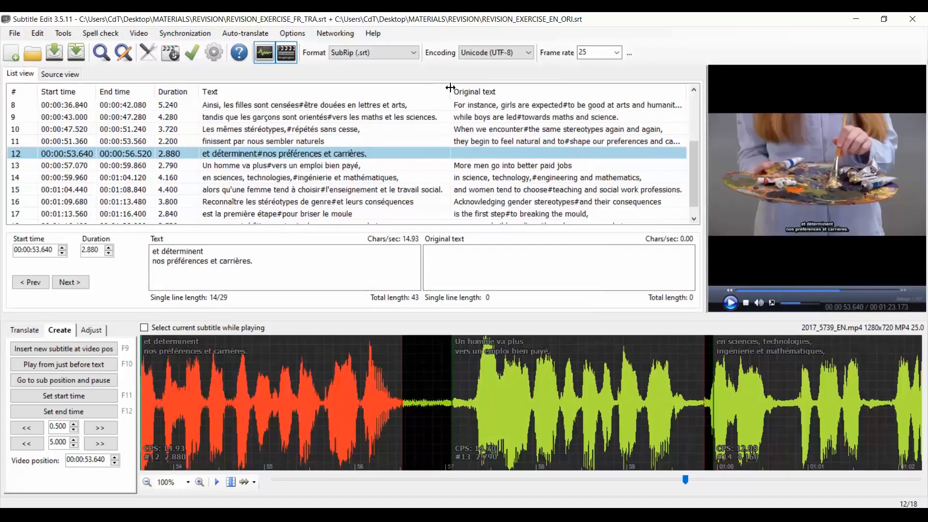
left_click_drag(449, 97, 437, 99)
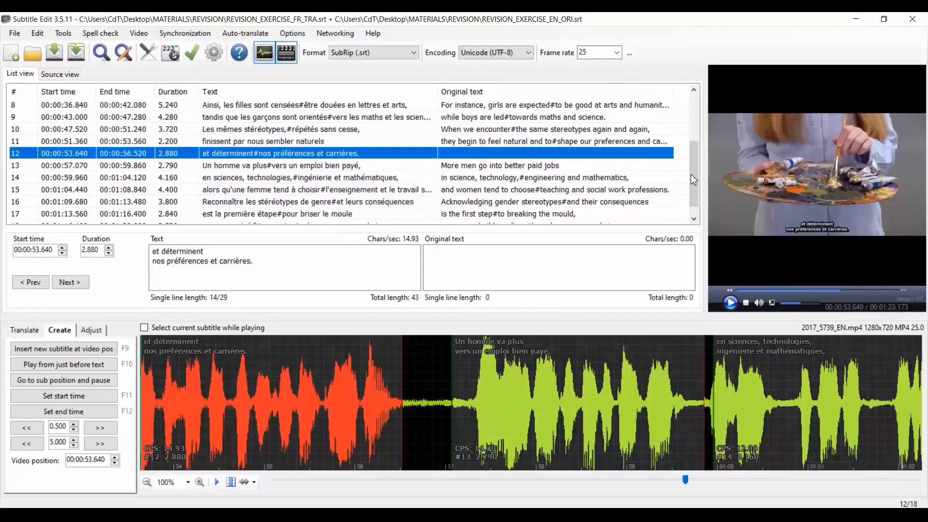
scroll(691, 183, "down", 1)
left_click(321, 180)
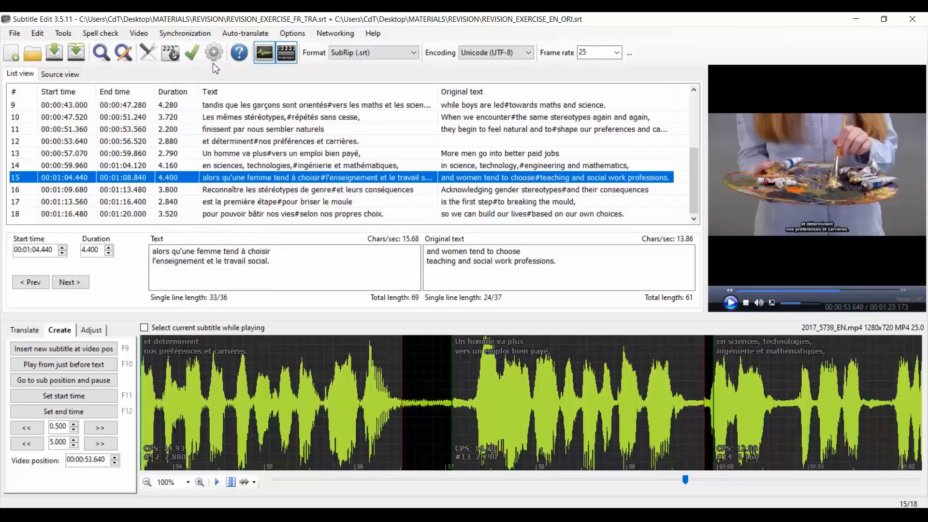
Close the English original subtitle so that only the French translation stays open.
left_click(15, 33)
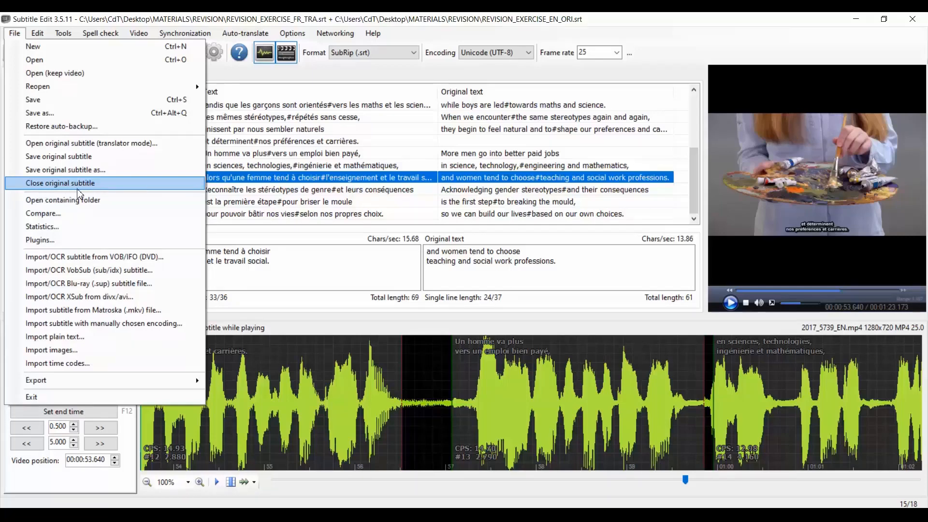
left_click(116, 187)
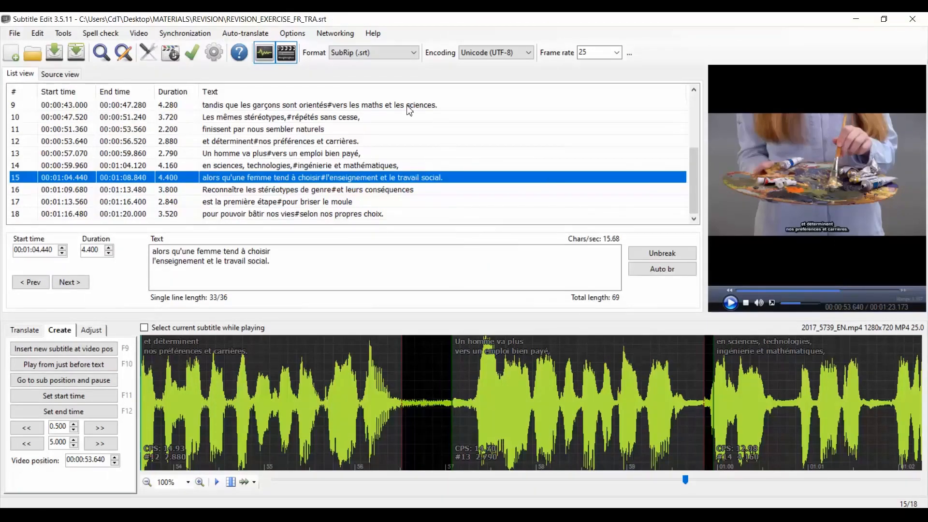
left_click_drag(695, 202, 678, 220)
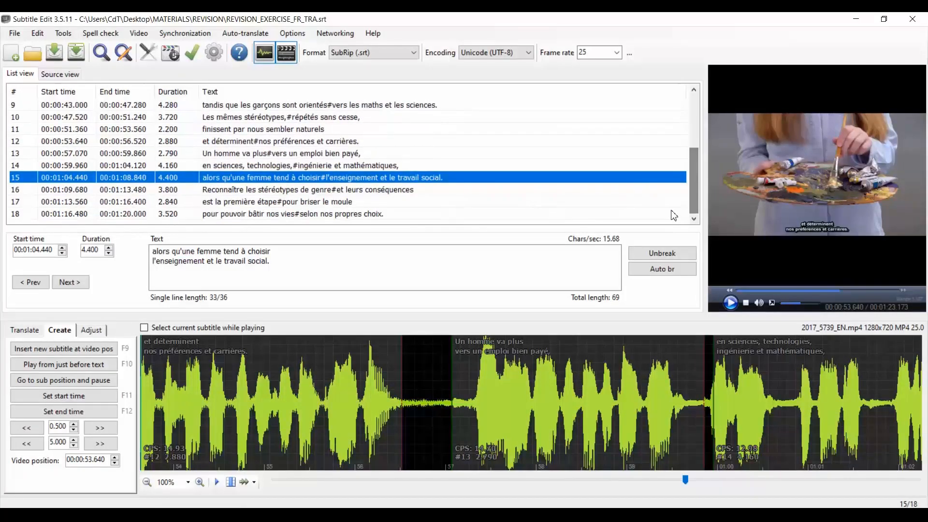
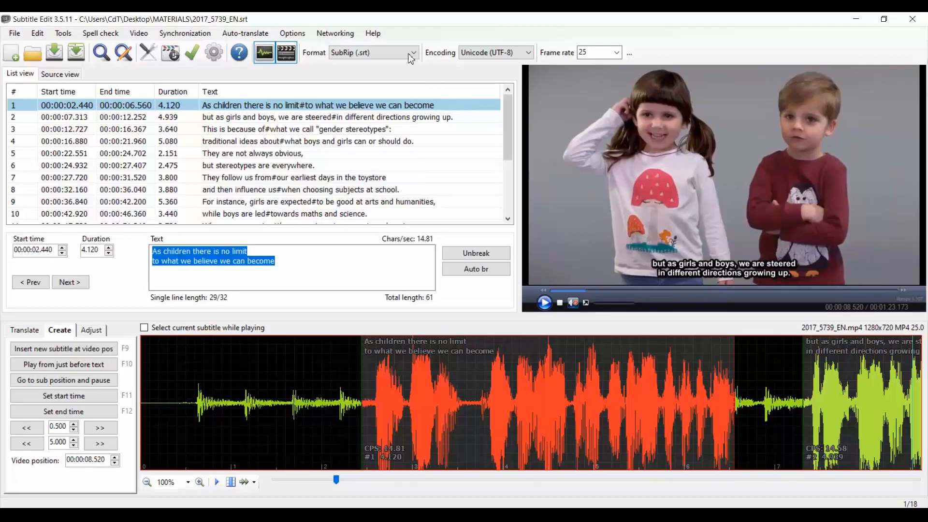
Check the FFmpeg wave extraction option and path in the waveform/spectrogram settings, then accept the settings.
left_click(292, 34)
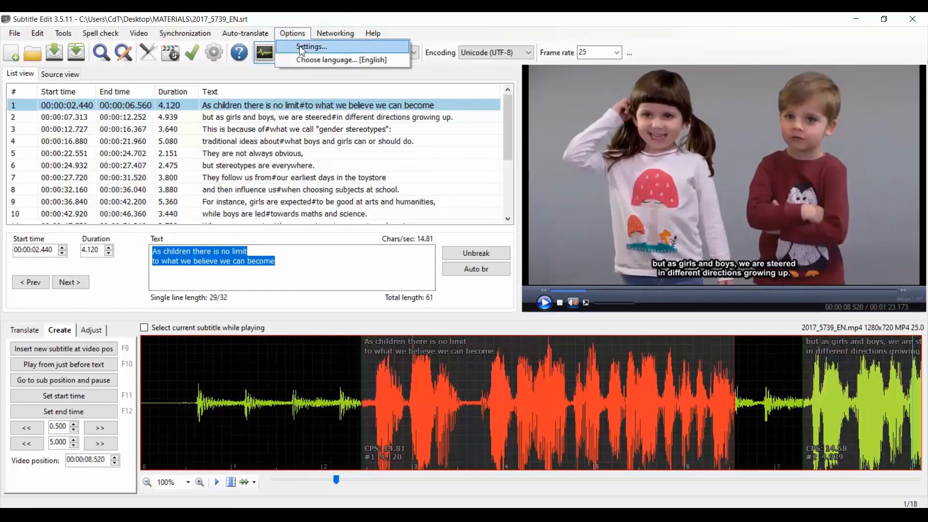
left_click(348, 53)
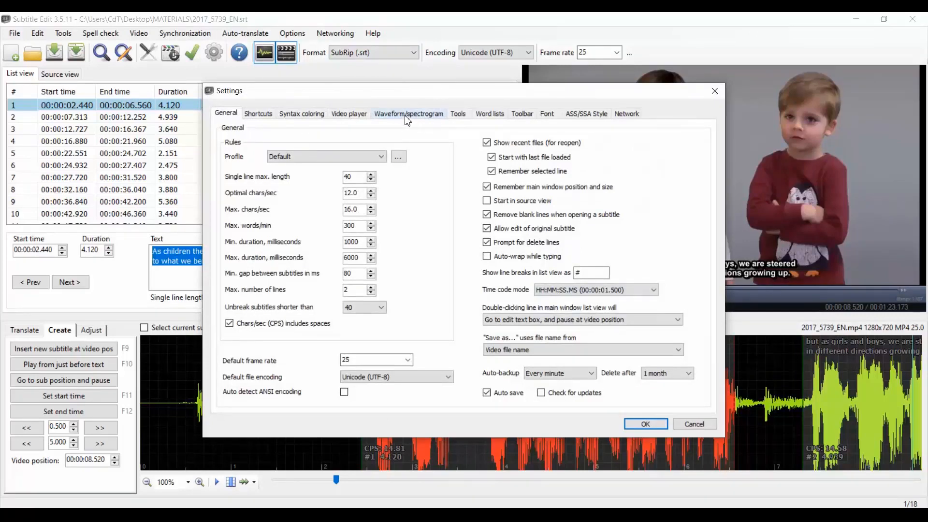
left_click(422, 116)
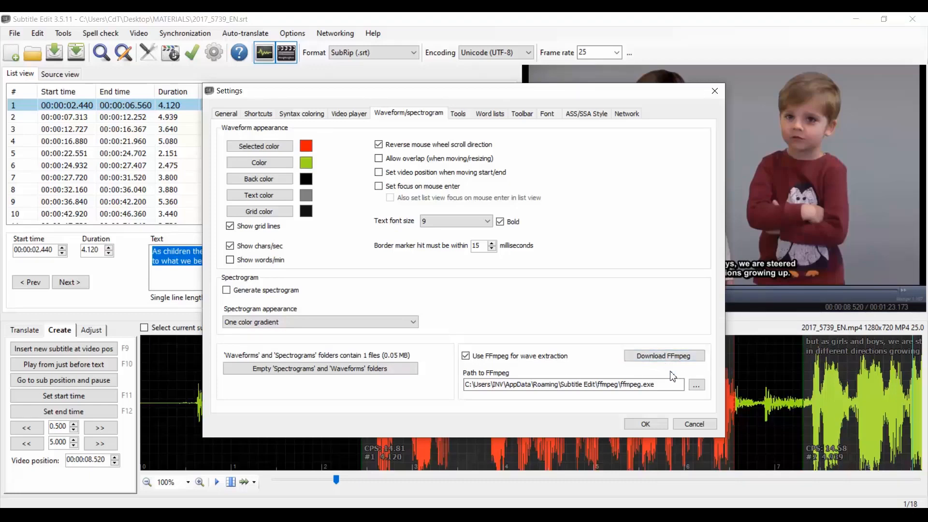
left_click(646, 426)
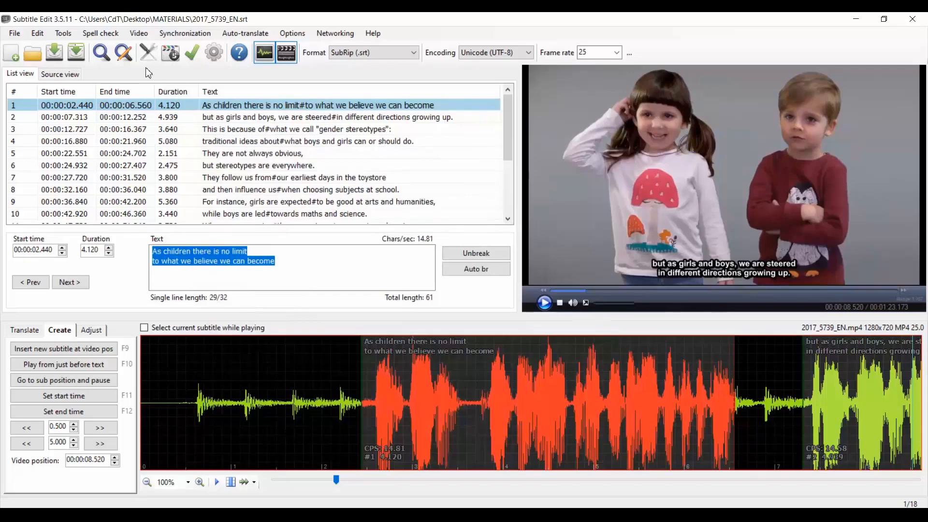
Generate scene changes for the video with FFmpeg at a sensitivity of 0.2.
left_click(137, 35)
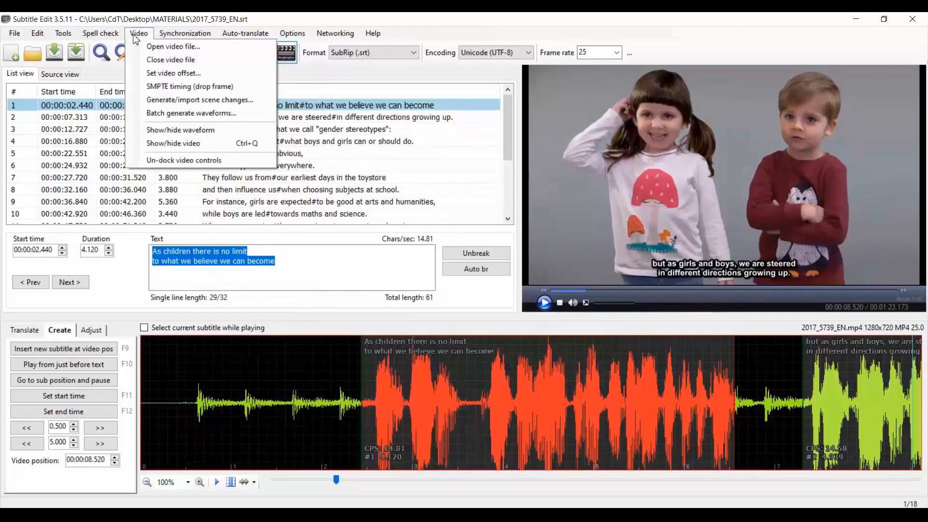
left_click(164, 103)
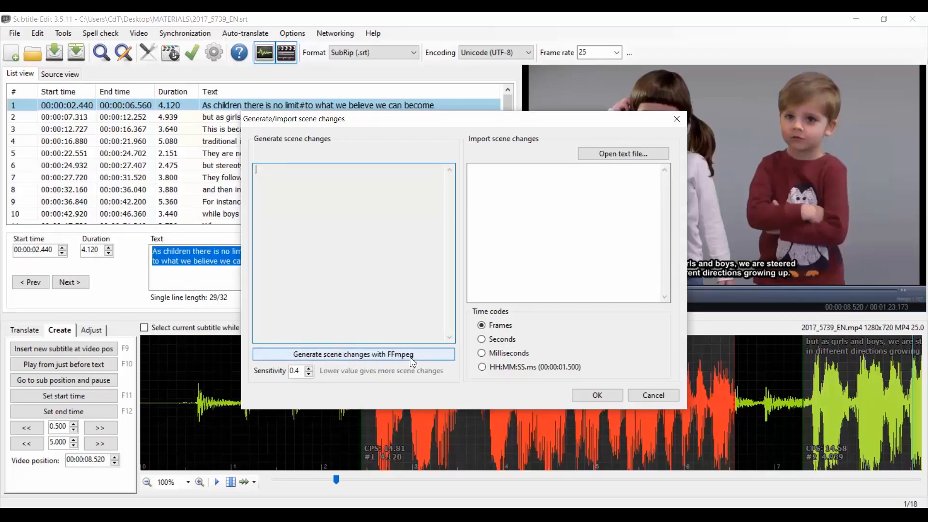
left_click(309, 375)
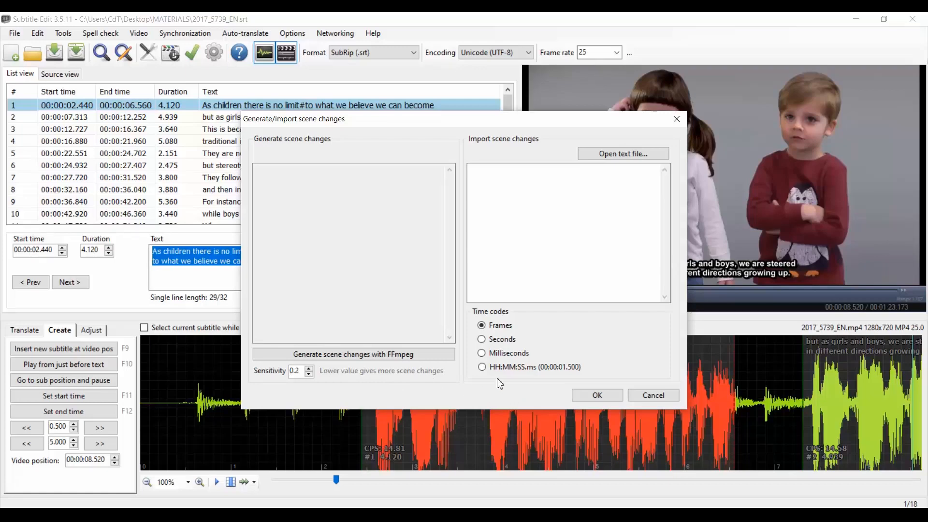
left_click(399, 360)
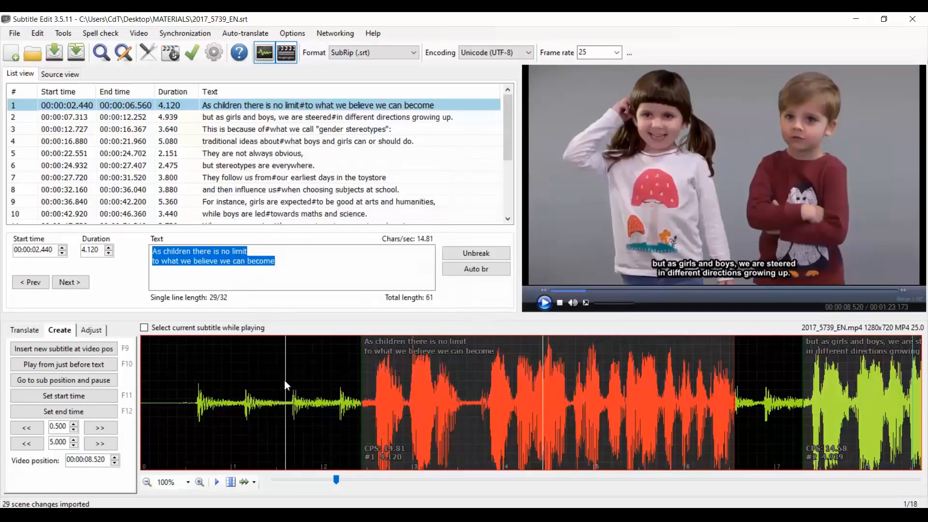
Review the scene change markers on the waveform by playing the video from near the start and moving ahead to about 23 seconds.
left_click(276, 438)
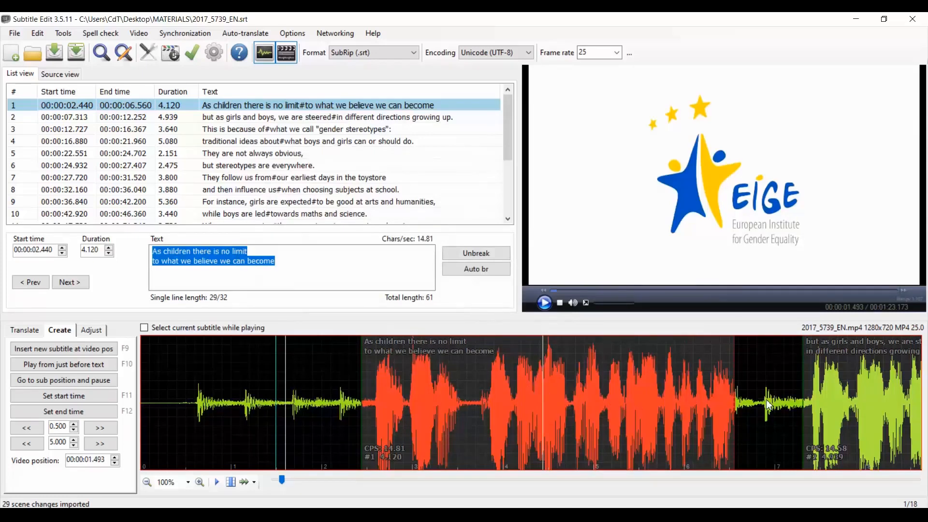
left_click(170, 371)
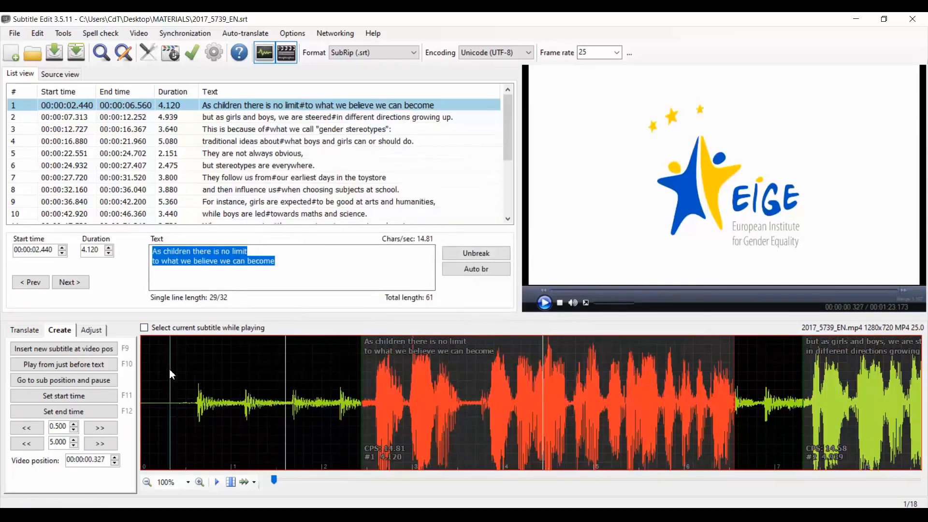
left_click(546, 305)
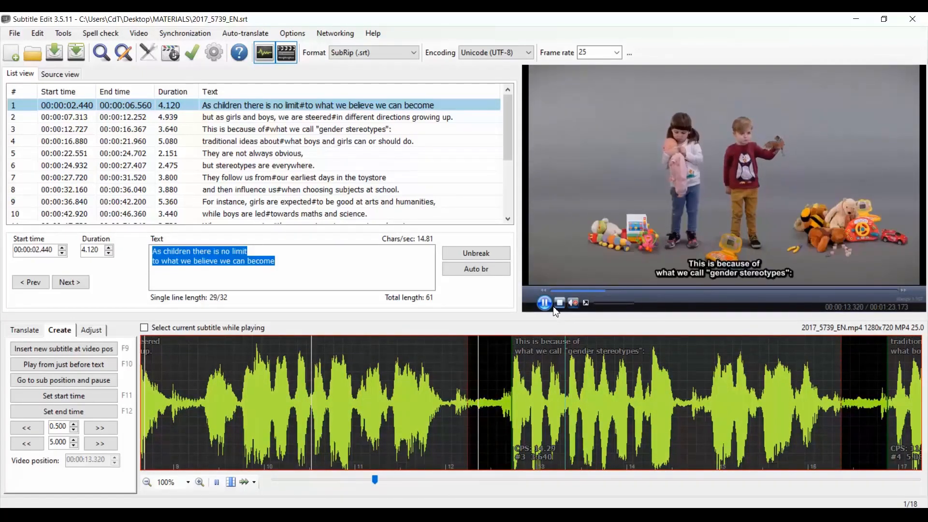
left_click(550, 308)
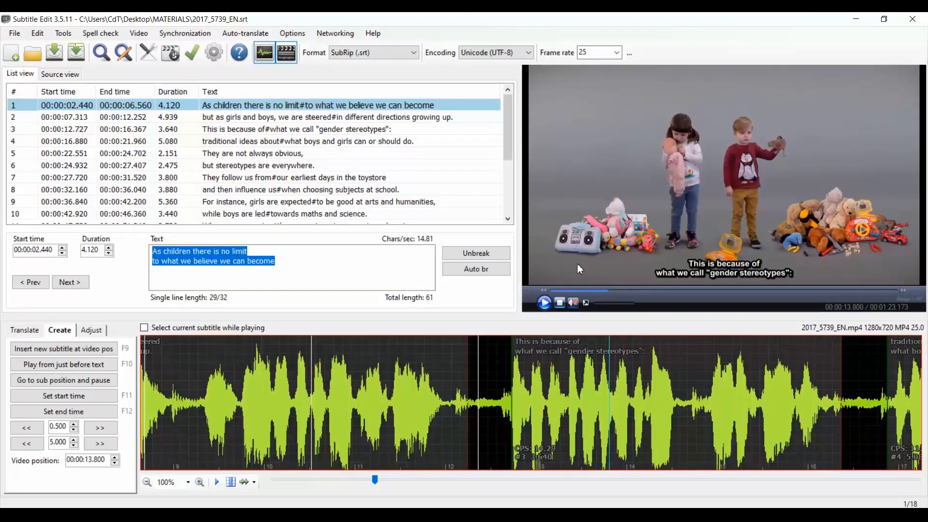
left_click_drag(376, 480, 453, 482)
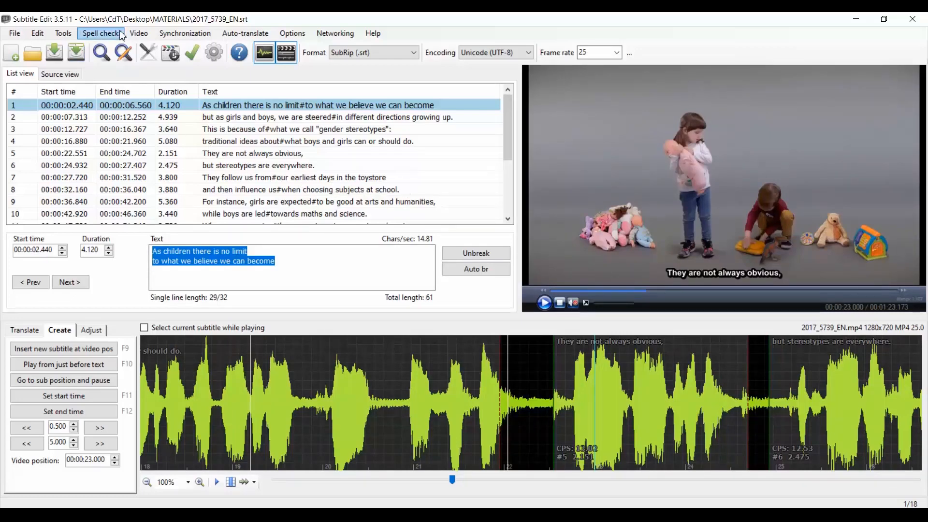
Regenerate the scene changes with FFmpeg at a sensitivity of 0.3.
left_click(140, 35)
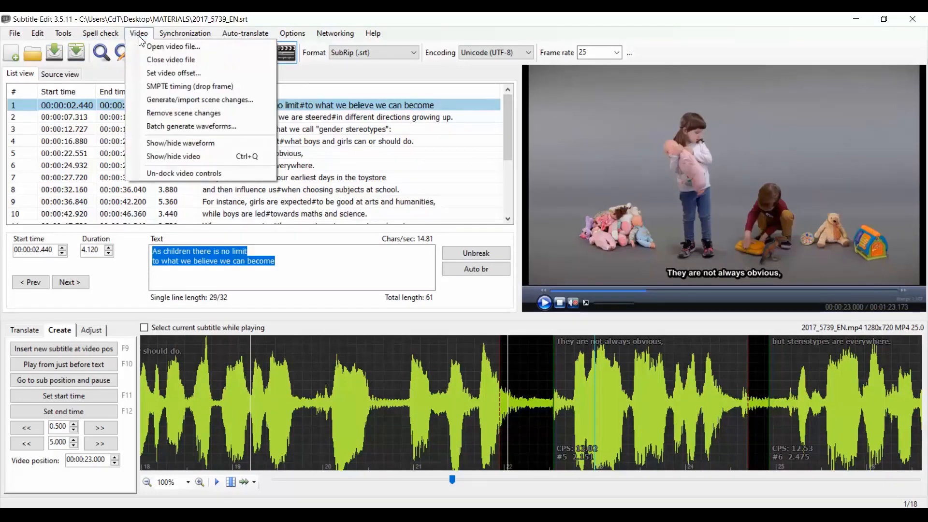
left_click(147, 100)
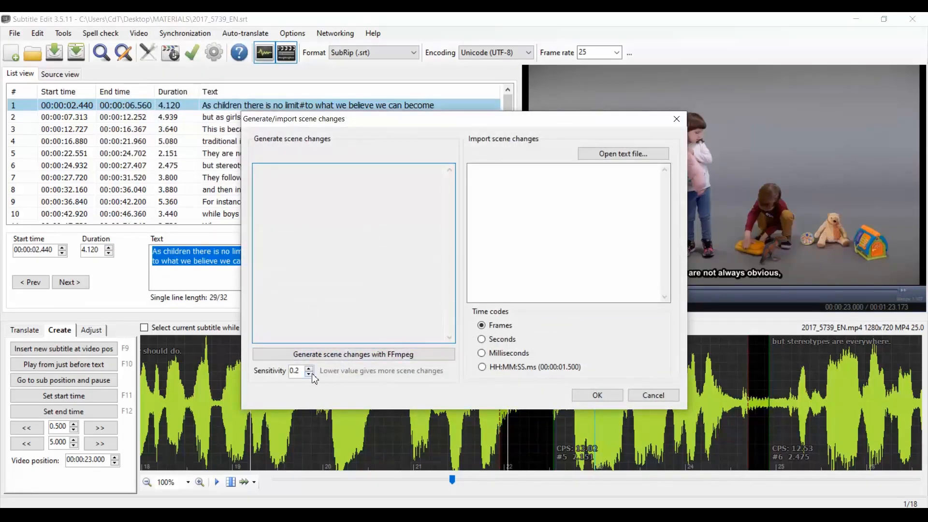
left_click(309, 369)
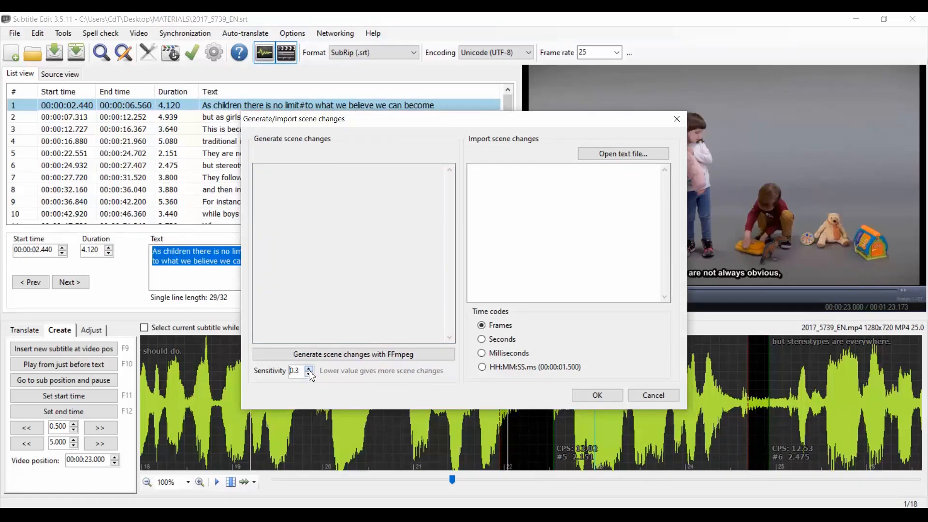
left_click(317, 357)
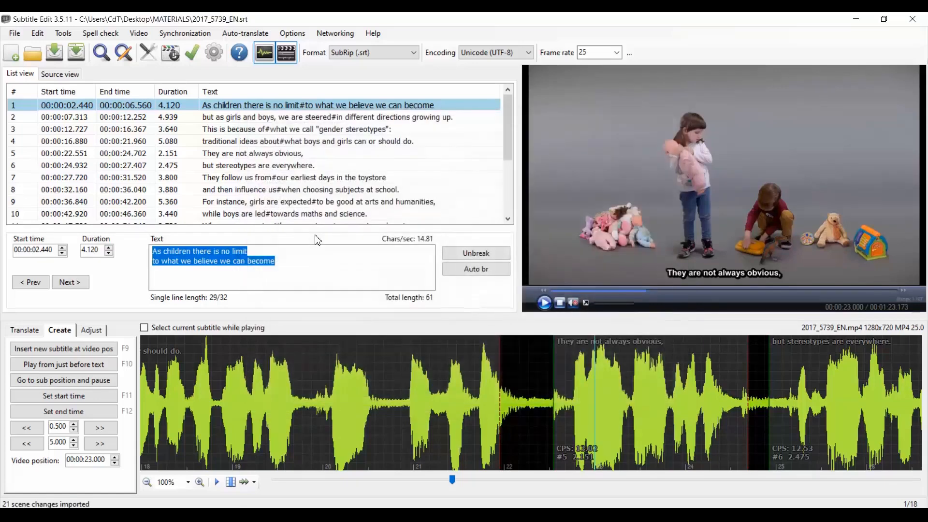
Review the regenerated markers near 21 seconds and at the video's beginning, then remove all scene changes.
left_click(447, 401)
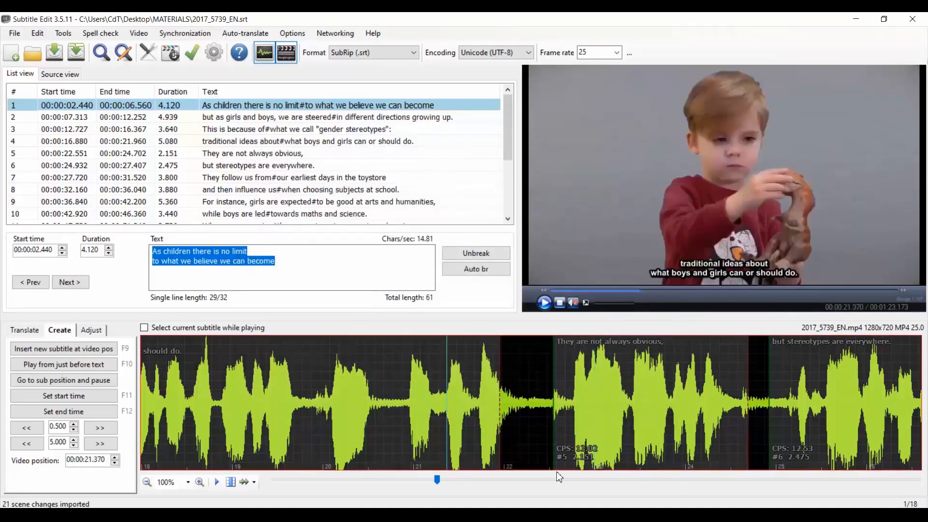
left_click_drag(436, 481, 266, 452)
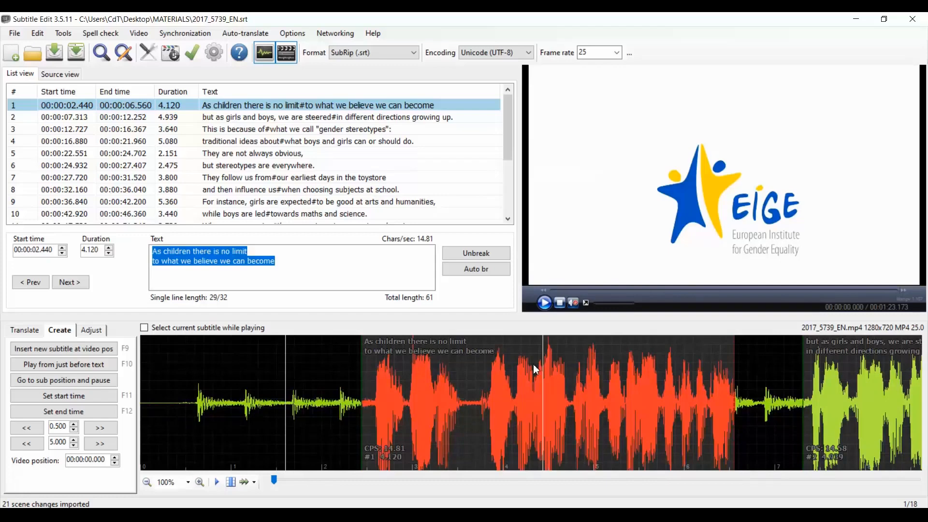
left_click(144, 36)
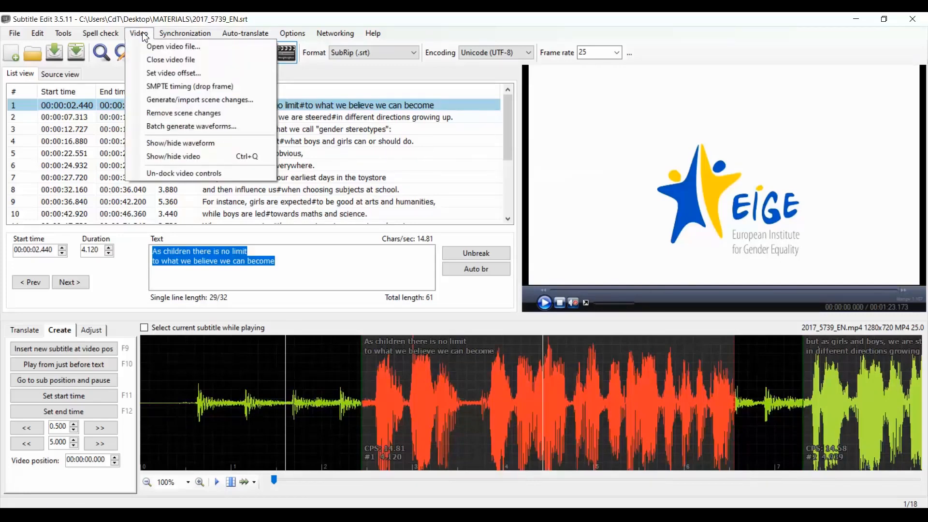
left_click(163, 116)
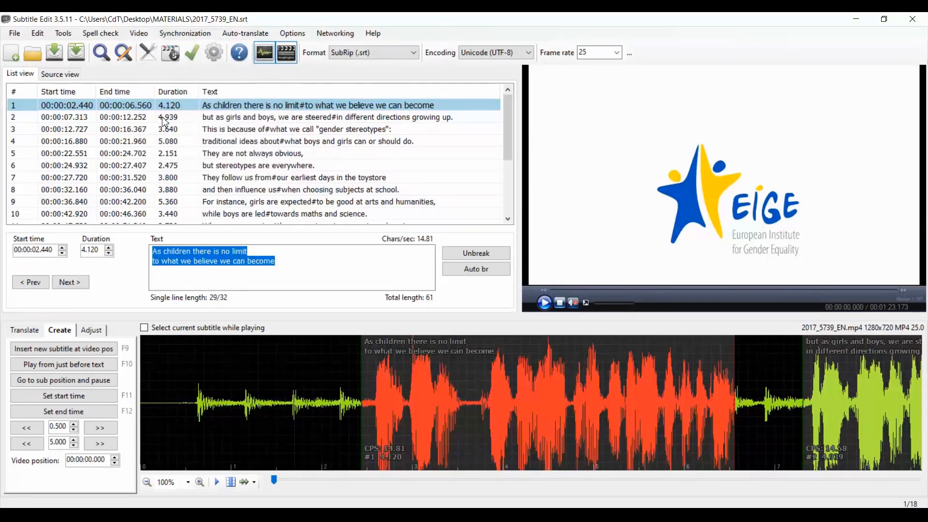